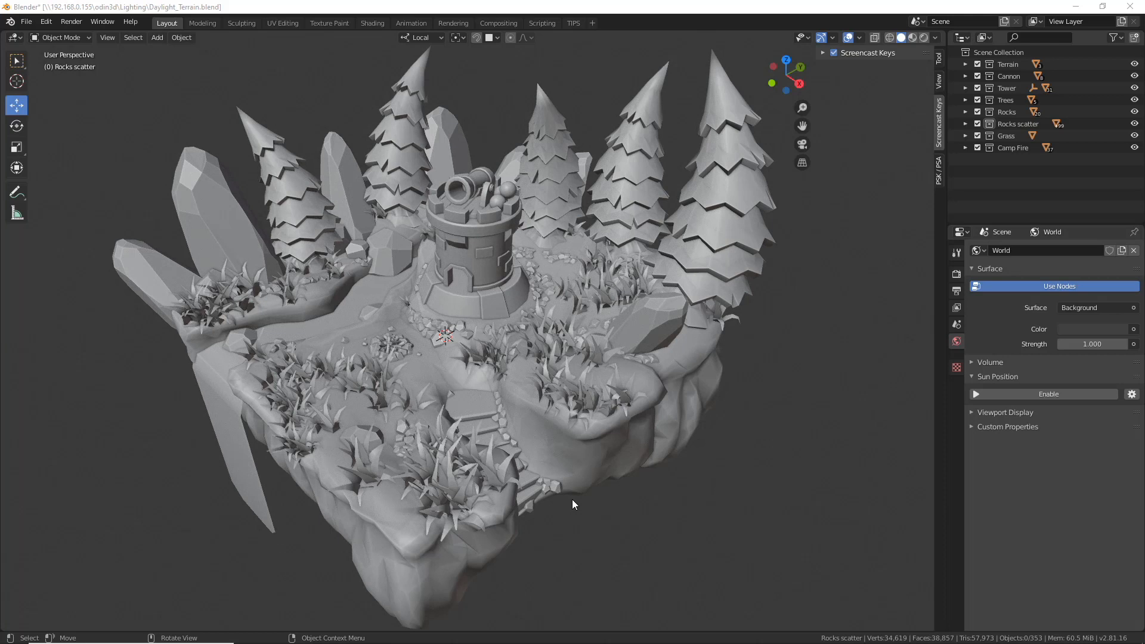
Switch to the Shading workspace with the World node tree shown and toggle the world's Use Nodes off and back on.
{"action": "left_click", "coordinate": [366, 22]}
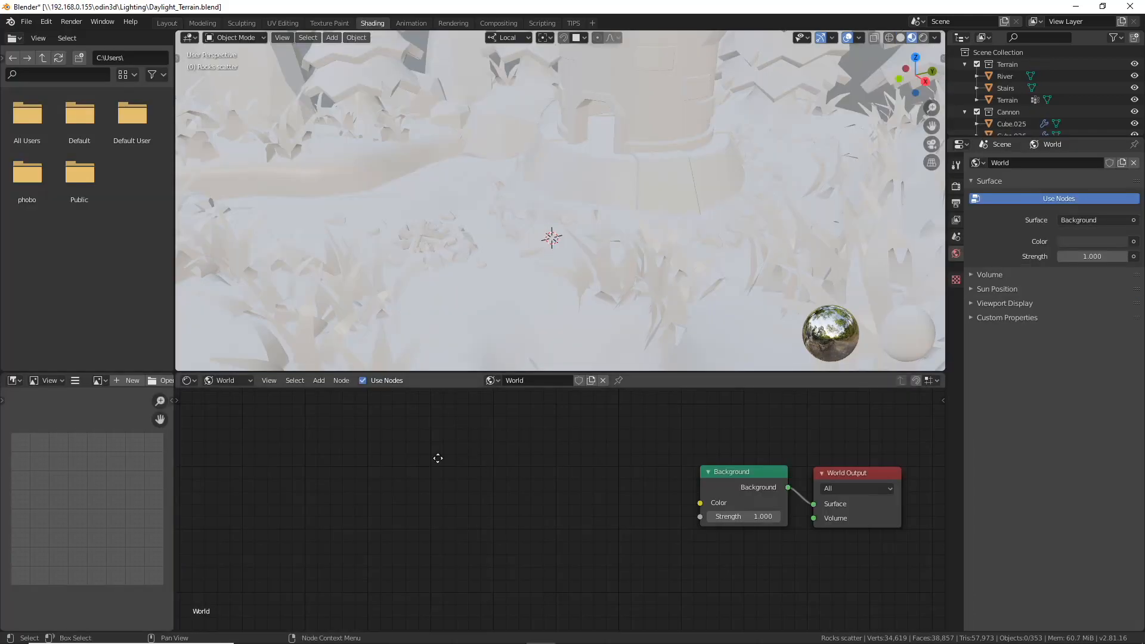
{"action": "mouse_move", "coordinate": [437, 458]}
{"action": "middle_mouse_down"}
{"action": "mouse_move", "coordinate": [519, 460]}
{"action": "mouse_move", "coordinate": [418, 463]}
{"action": "middle_mouse_up"}
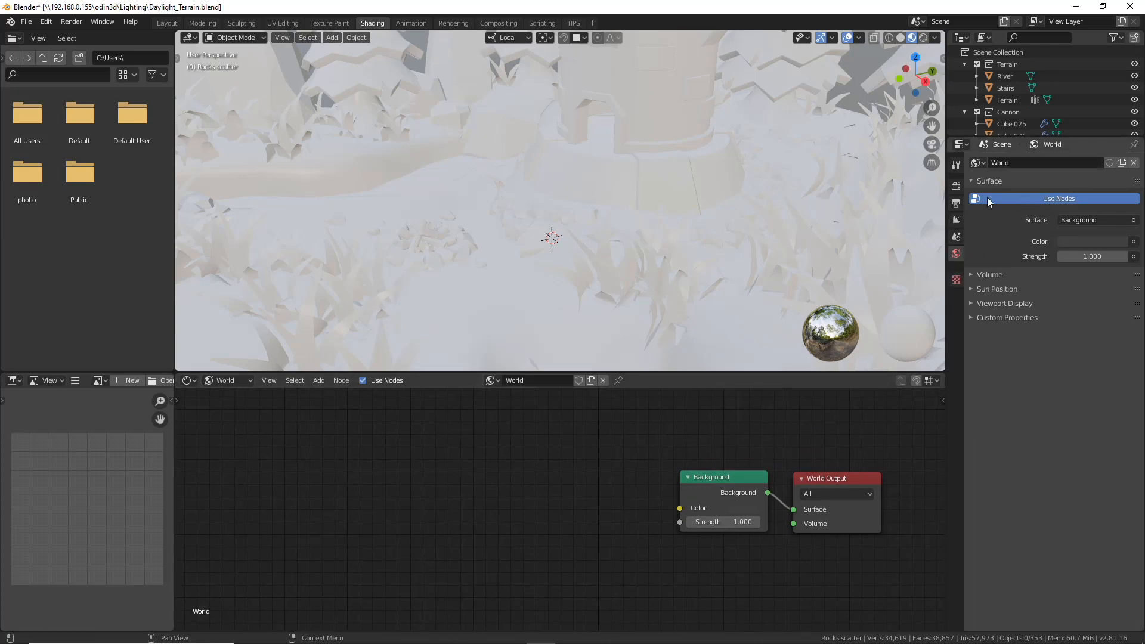
{"action": "left_click", "coordinate": [1025, 202]}
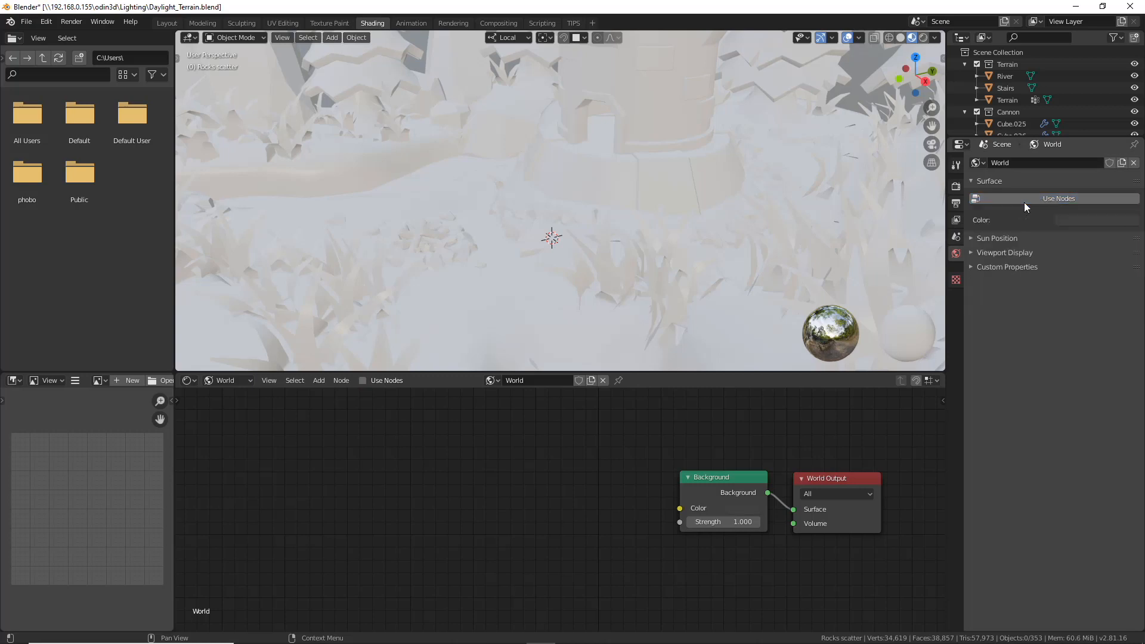
{"action": "left_click", "coordinate": [1025, 202]}
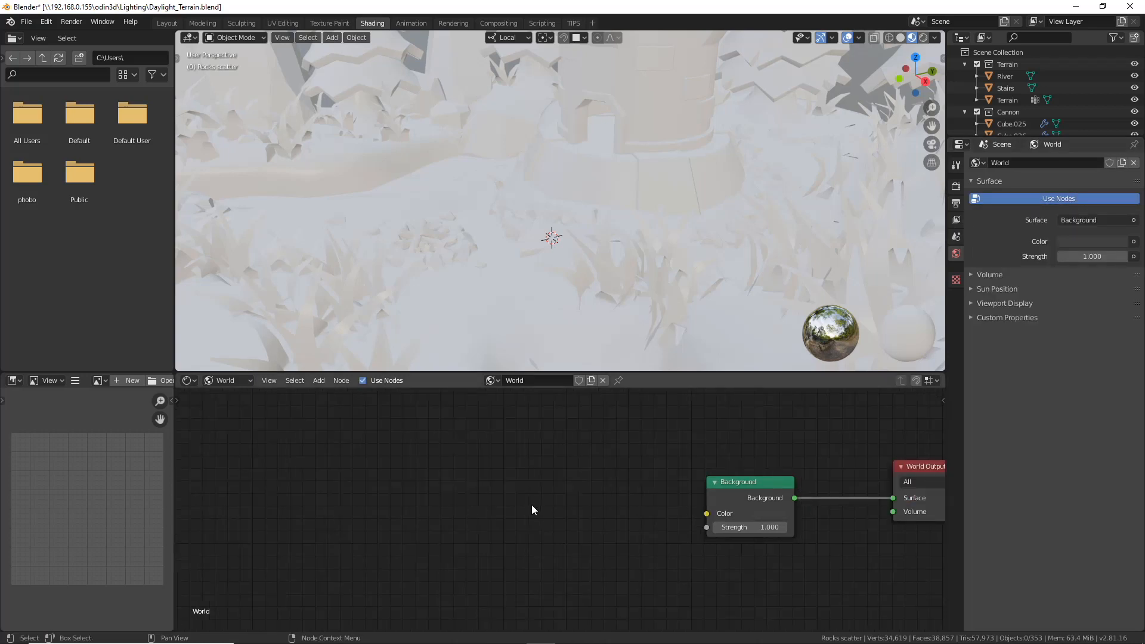
Add an Environment Texture node to the World node tree and connect its Color output to the Background node's Color.
{"action": "key", "text": "shift+a"}
{"action": "mouse_move", "coordinate": [532, 506]}
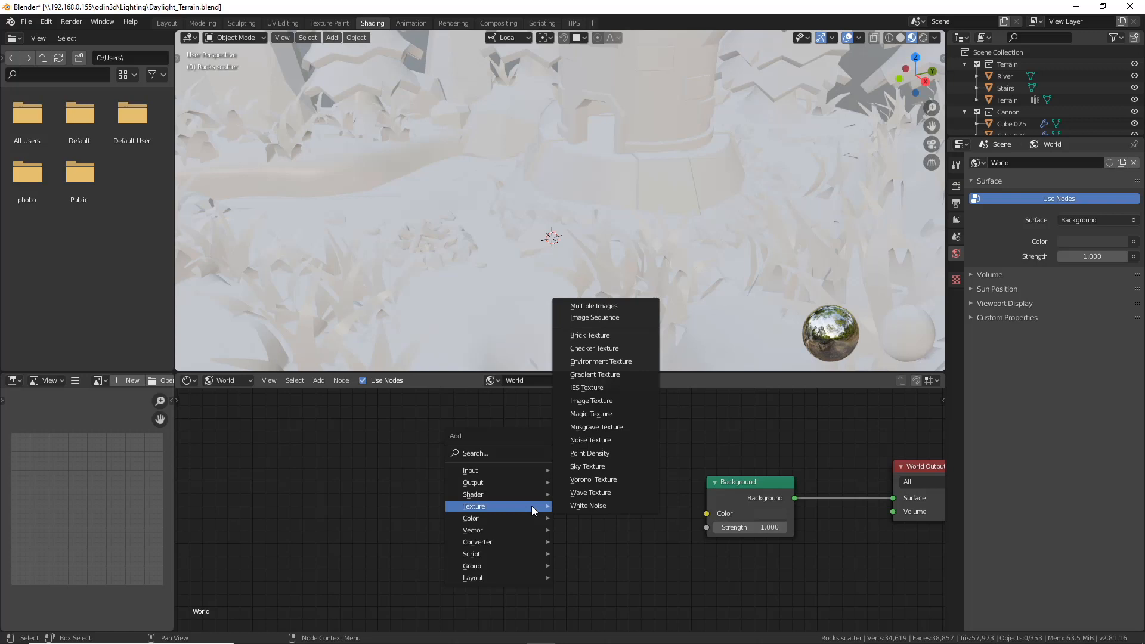
{"action": "left_click", "coordinate": [635, 362]}
{"action": "left_click", "coordinate": [649, 483]}
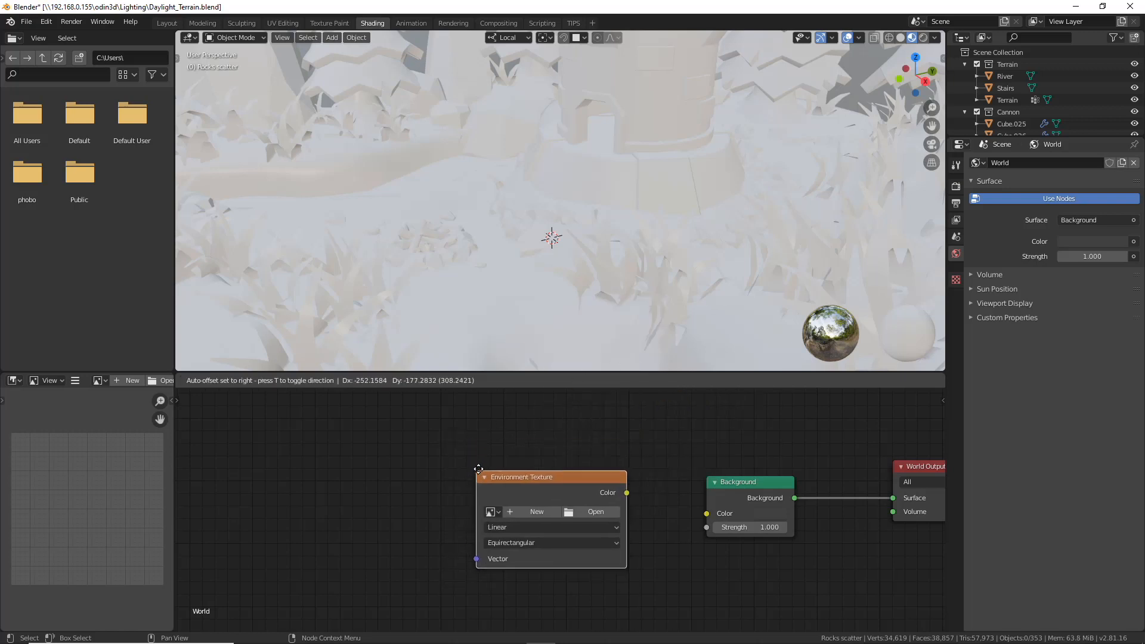
{"action": "left_click_drag", "start_coordinate": [631, 488], "coordinate": [707, 514]}
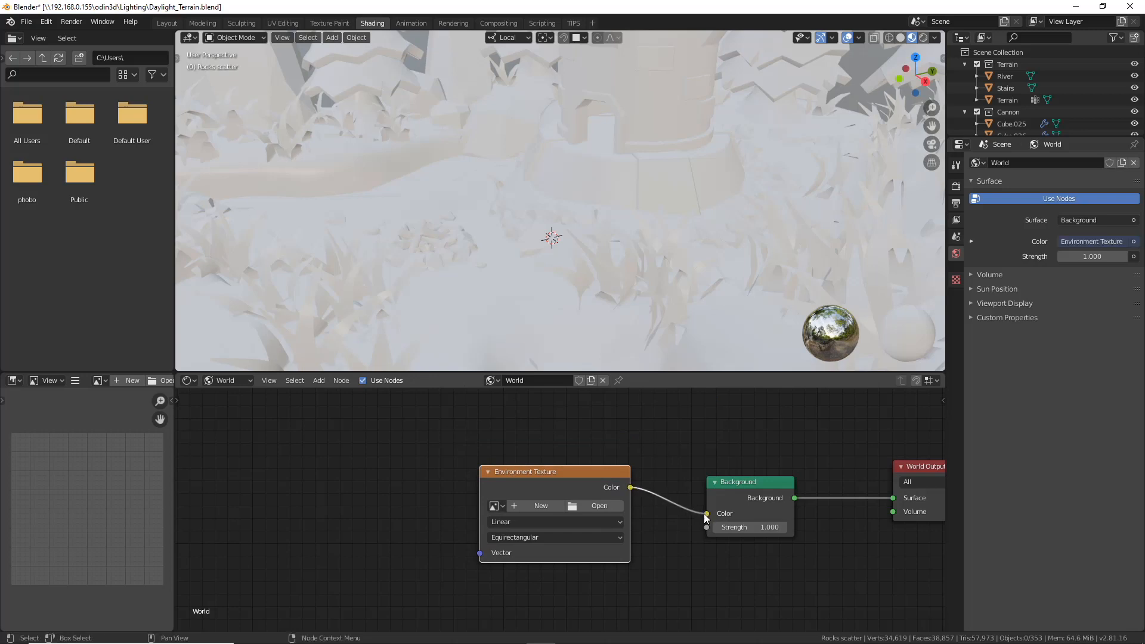
Load symmetrical_garden_1k.hdr from the Lighting folder into the Environment Texture node.
{"action": "middle_click_drag", "start_coordinate": [622, 521], "coordinate": [661, 517]}
{"action": "left_click", "coordinate": [642, 502]}
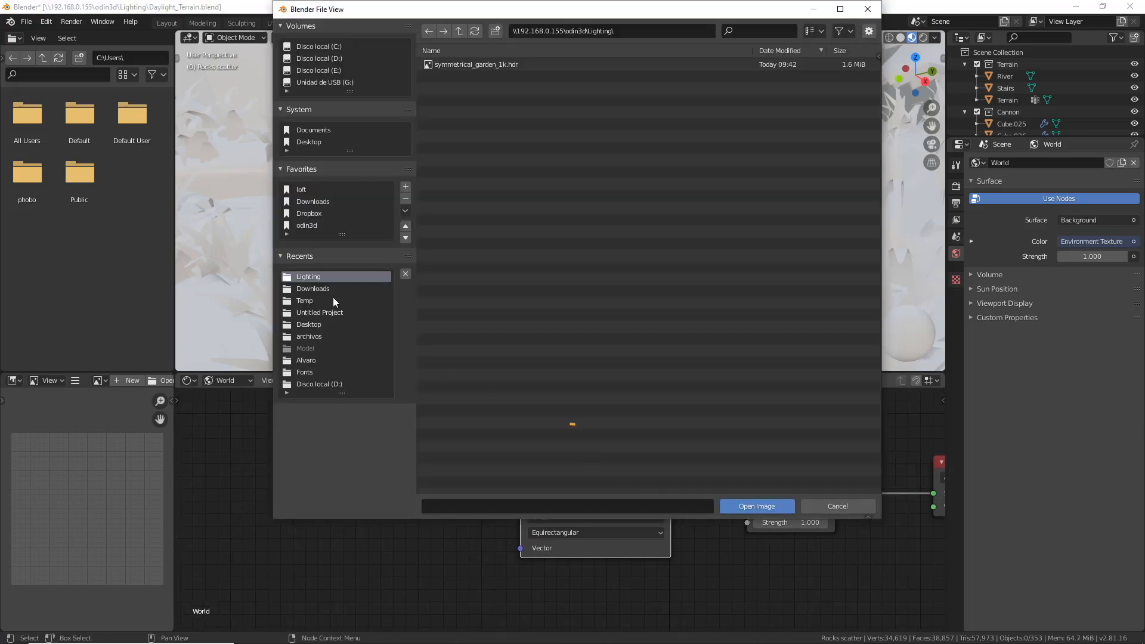
{"action": "double_click", "coordinate": [492, 66]}
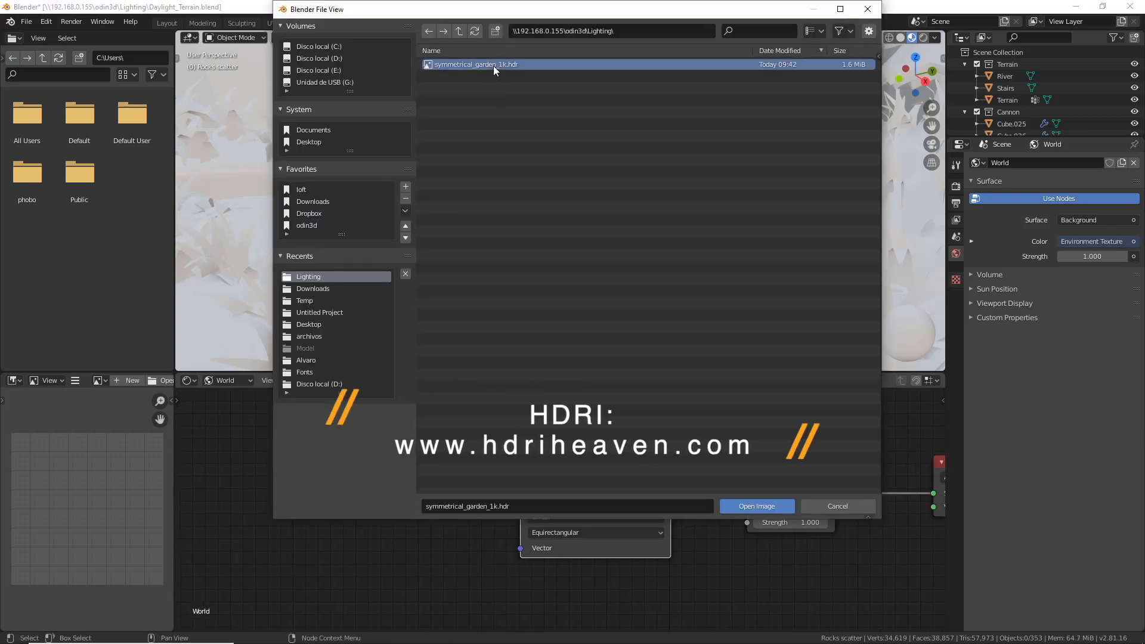
{"action": "middle_click_drag", "start_coordinate": [573, 460], "coordinate": [589, 460]}
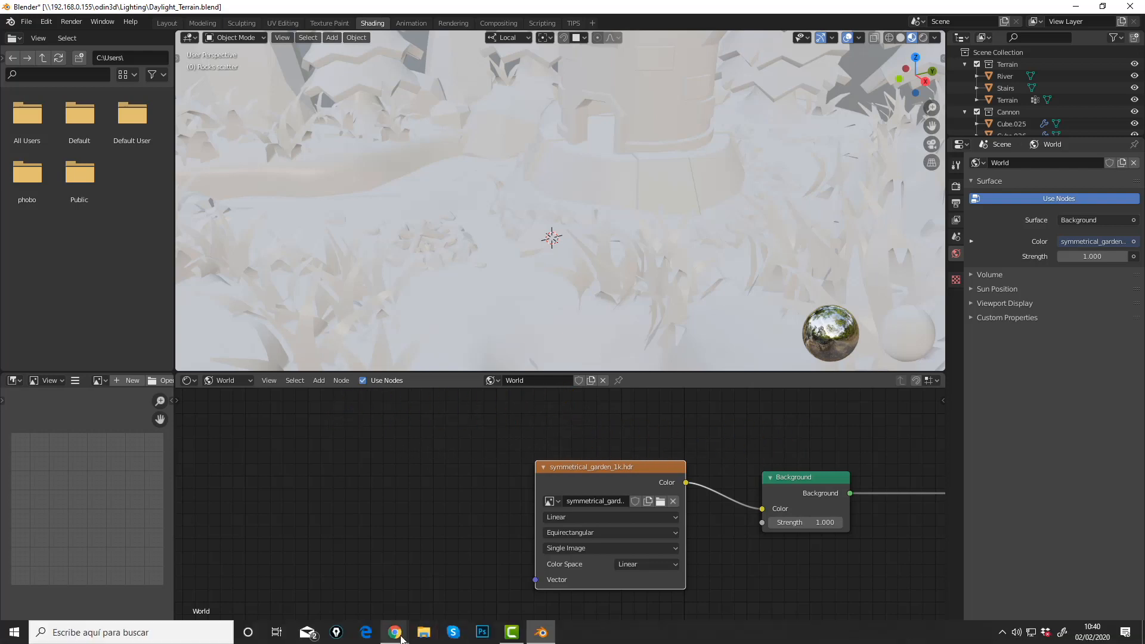
Switch to Chrome, browse the HDRIs page of the HDRI Haven website, and return to Blender.
{"action": "mouse_move", "coordinate": [395, 632]}
{"action": "left_click", "coordinate": [478, 593]}
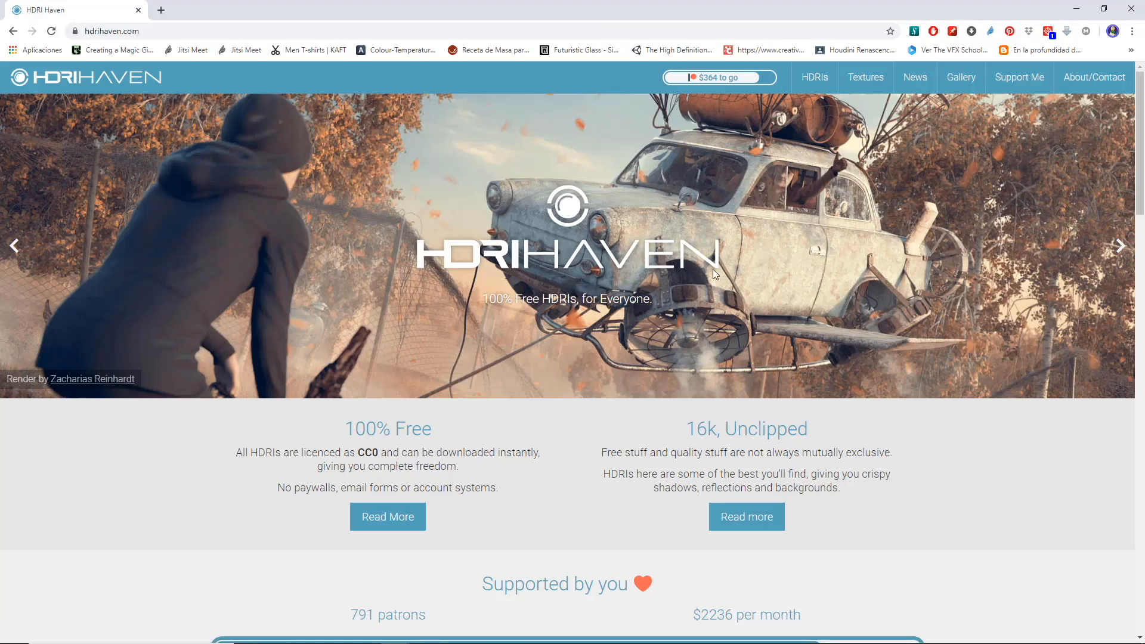
{"action": "left_click", "coordinate": [815, 77]}
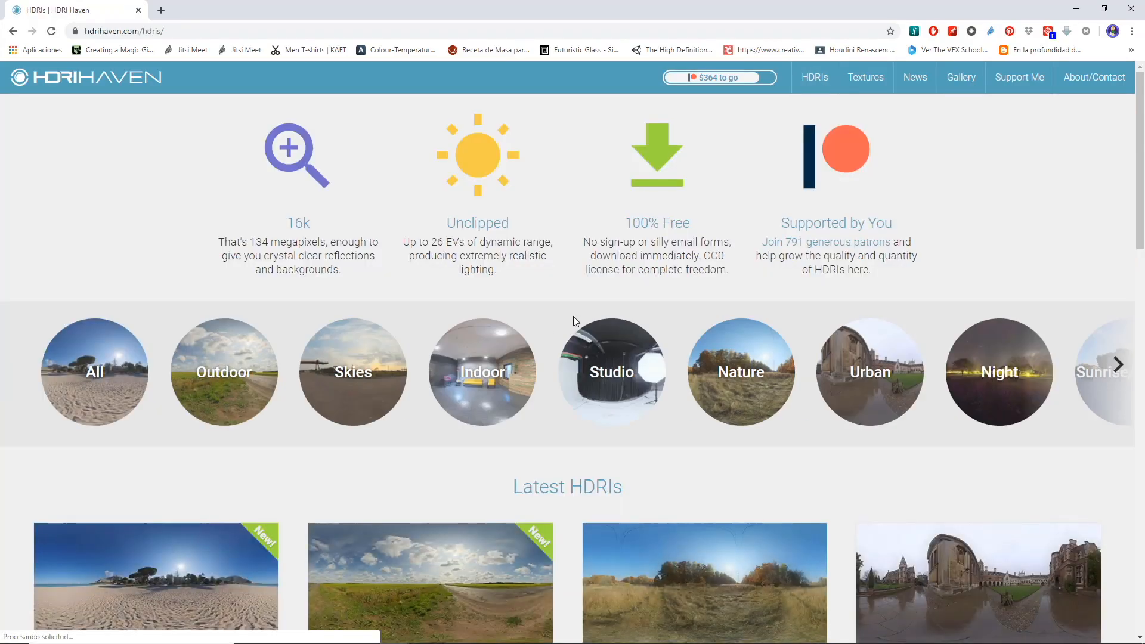
{"action": "scroll", "coordinate": [558, 343], "scroll_direction": "down", "scroll_amount": 1}
{"action": "scroll", "coordinate": [558, 342], "scroll_direction": "down", "scroll_amount": 20}
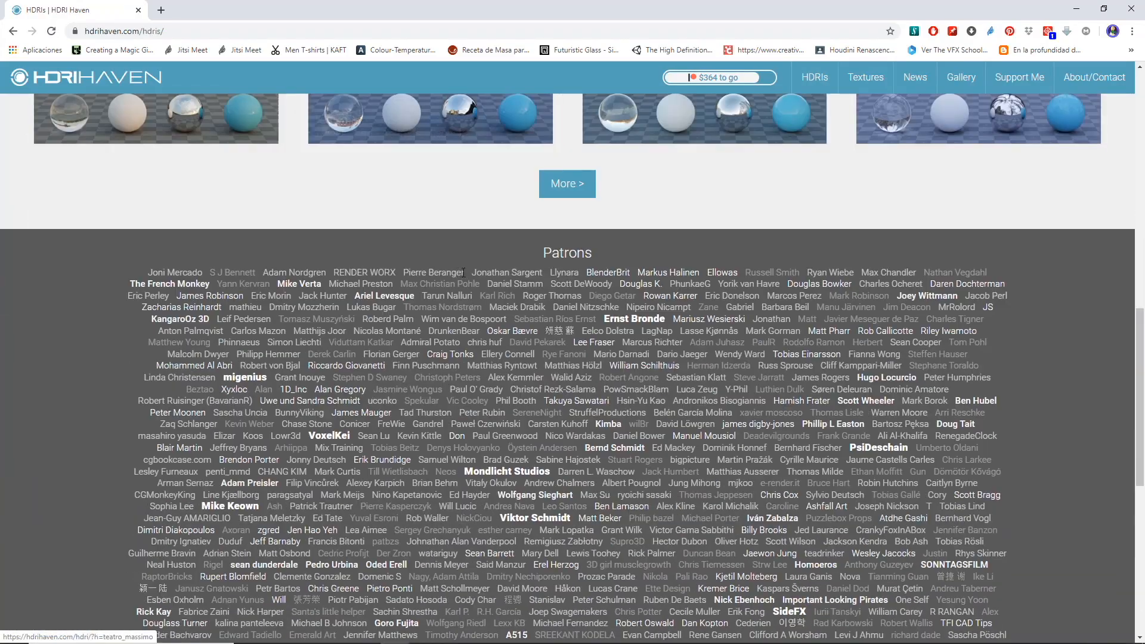
{"action": "scroll", "coordinate": [488, 283], "scroll_direction": "up", "scroll_amount": 20}
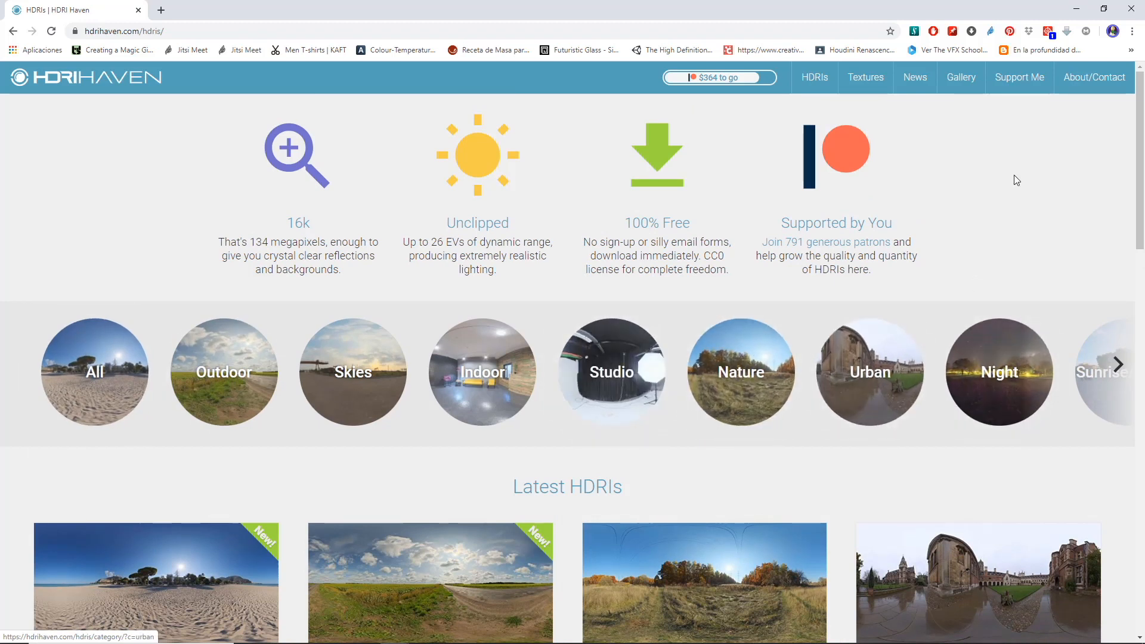
{"action": "left_click", "coordinate": [1079, 6]}
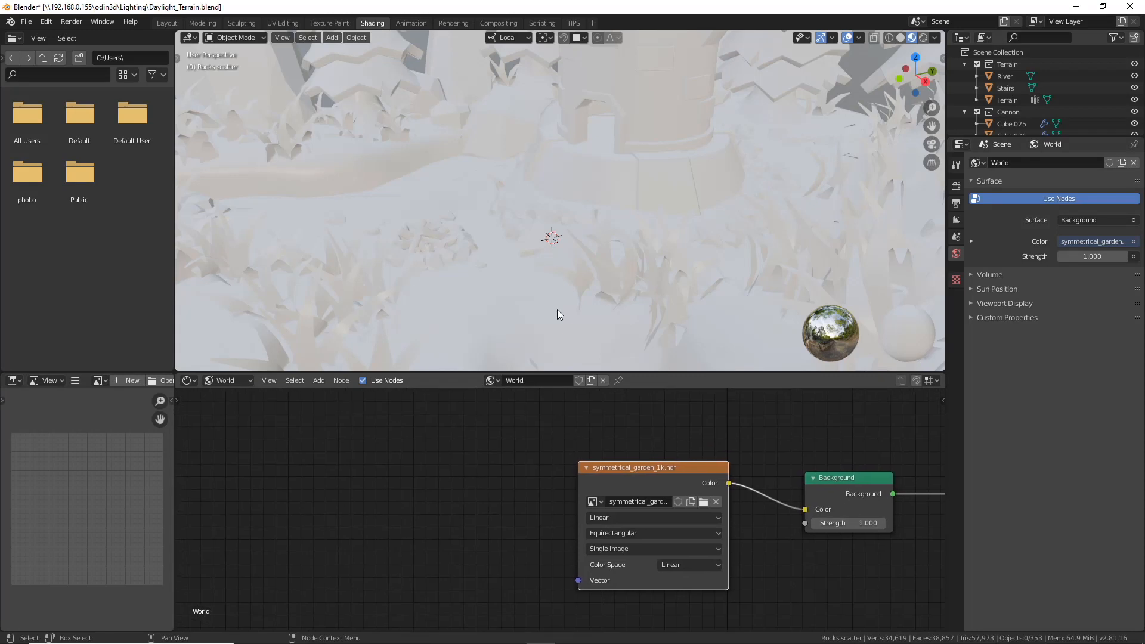
Show the terrain scene in rendered viewport shading against the HDRI background.
{"action": "middle_click_drag", "start_coordinate": [631, 160], "coordinate": [609, 212]}
{"action": "left_click", "coordinate": [924, 37]}
{"action": "scroll", "coordinate": [550, 234], "scroll_direction": "down", "scroll_amount": 2}
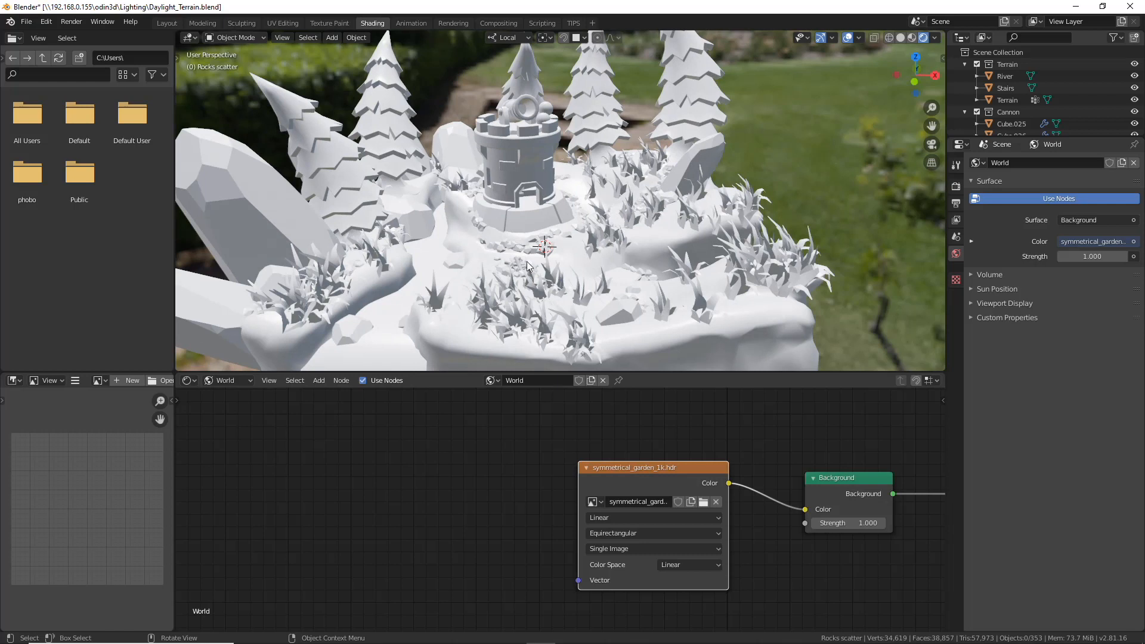
Add a Texture Coordinate node to the World node tree, ahead of the Environment Texture node.
{"action": "middle_click_drag", "start_coordinate": [461, 505], "coordinate": [511, 485]}
{"action": "key", "text": "shift+a"}
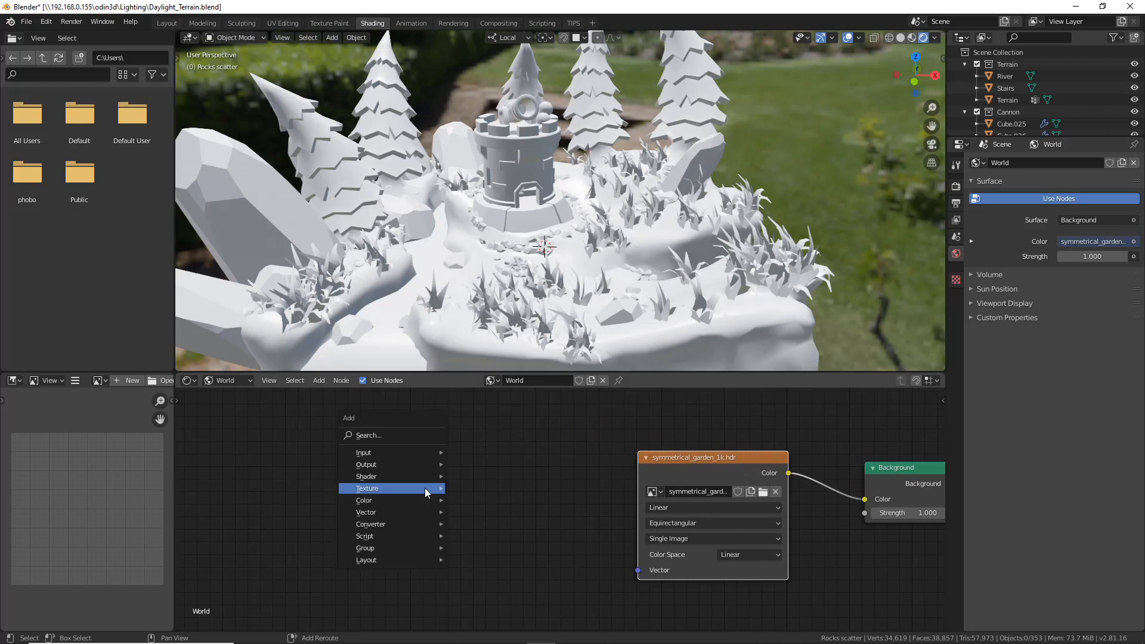
{"action": "mouse_move", "coordinate": [385, 453]}
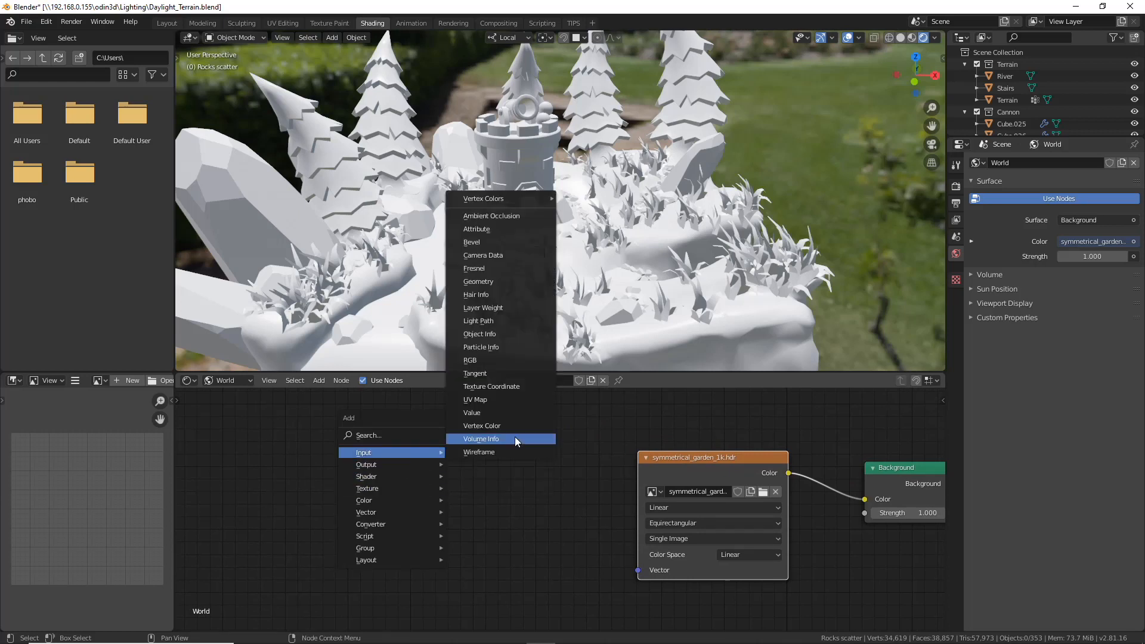
{"action": "left_click", "coordinate": [499, 388]}
{"action": "left_click", "coordinate": [417, 462]}
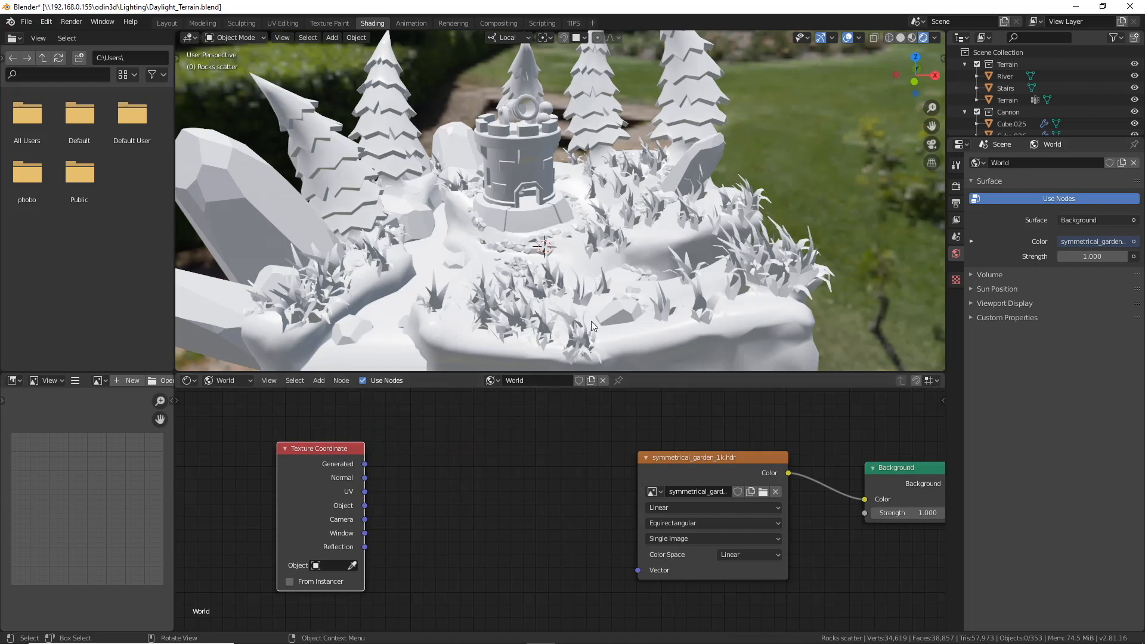
Add a Mapping node between the Texture Coordinate and Environment Texture nodes.
{"action": "middle_click_drag", "start_coordinate": [595, 326], "coordinate": [778, 160]}
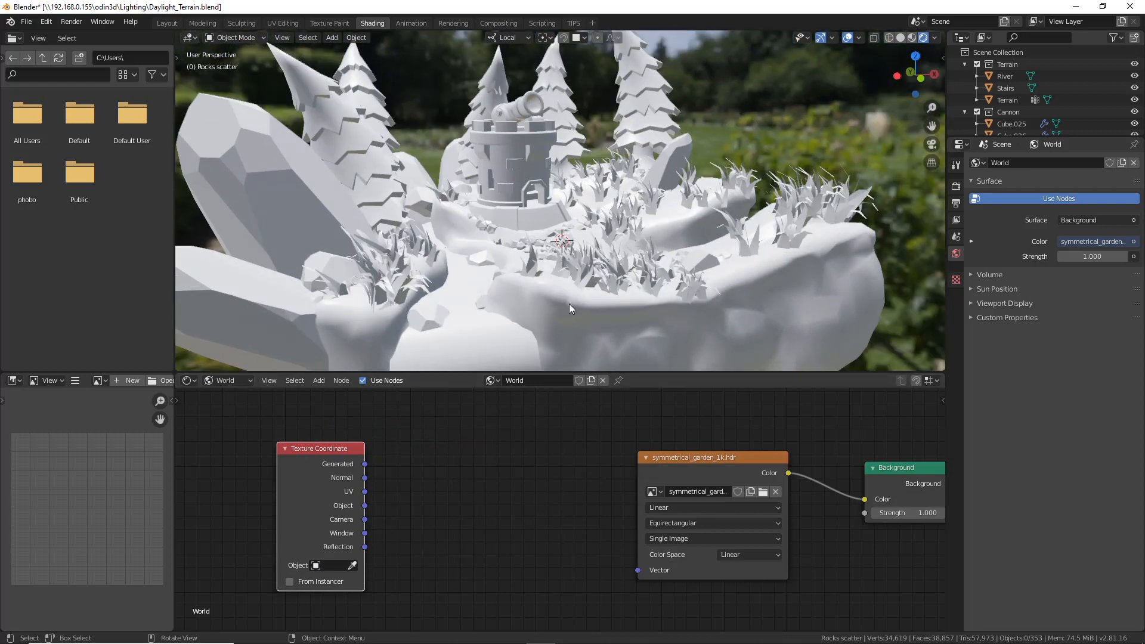
{"action": "middle_click_drag", "start_coordinate": [471, 472], "coordinate": [445, 481]}
{"action": "key", "text": "shift+a"}
{"action": "mouse_move", "coordinate": [452, 507]}
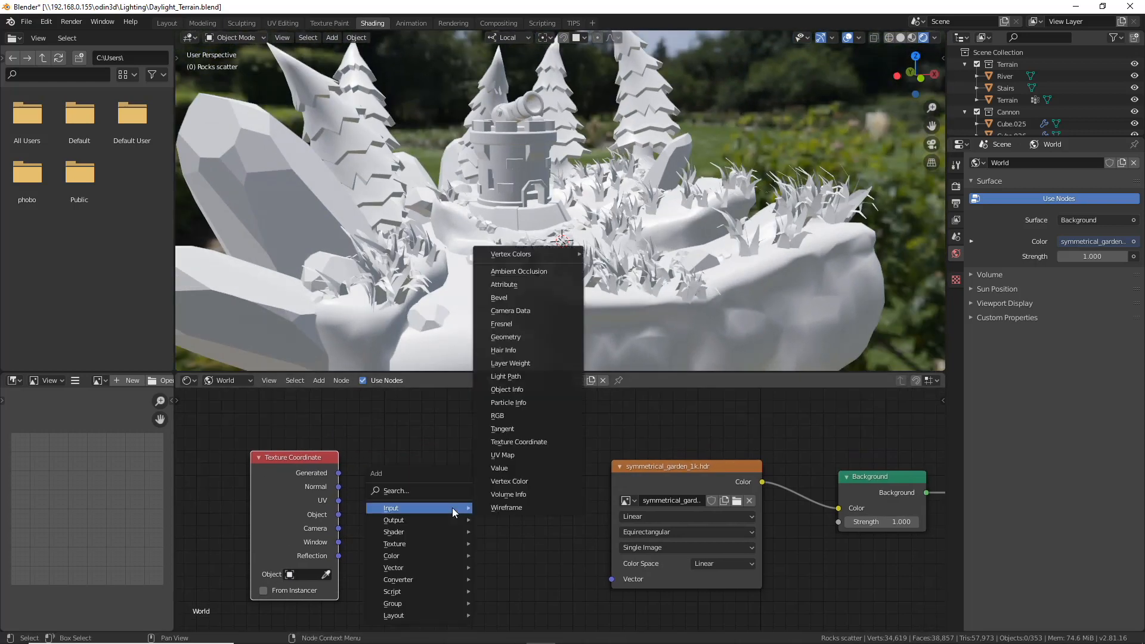
{"action": "mouse_move", "coordinate": [419, 567]}
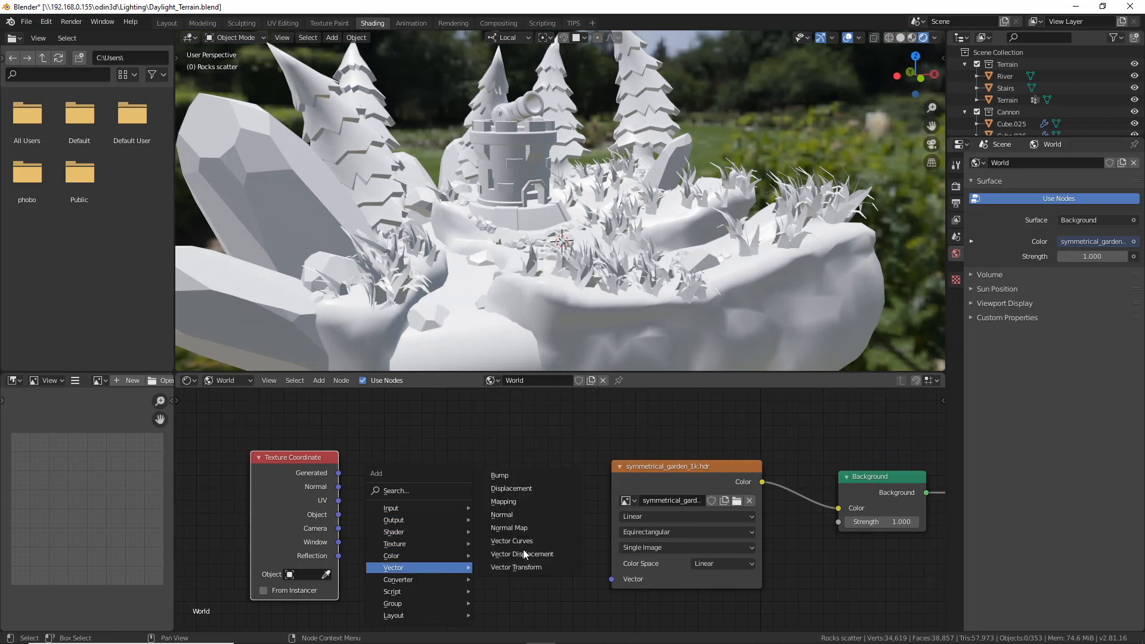
{"action": "left_click", "coordinate": [514, 503]}
{"action": "left_click", "coordinate": [431, 419]}
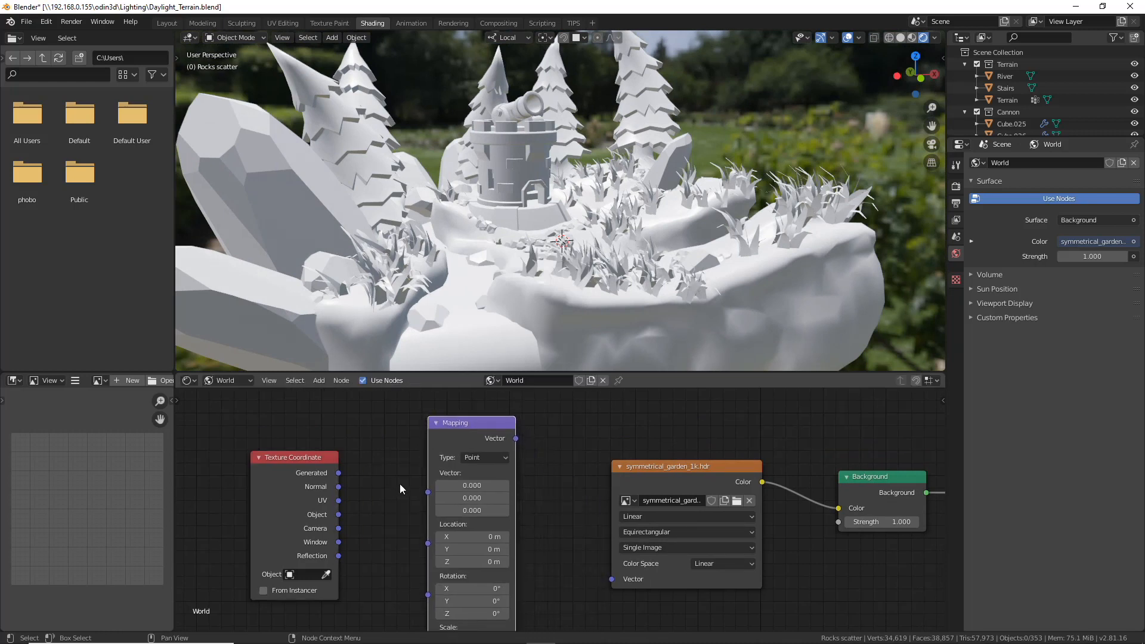
Connect Texture Coordinate's Generated output to the Mapping node's Vector input, and Mapping's Vector output to the Environment Texture's Vector input.
{"action": "middle_click_drag", "start_coordinate": [400, 490], "coordinate": [418, 470]}
{"action": "left_click_drag", "start_coordinate": [345, 463], "coordinate": [447, 484]}
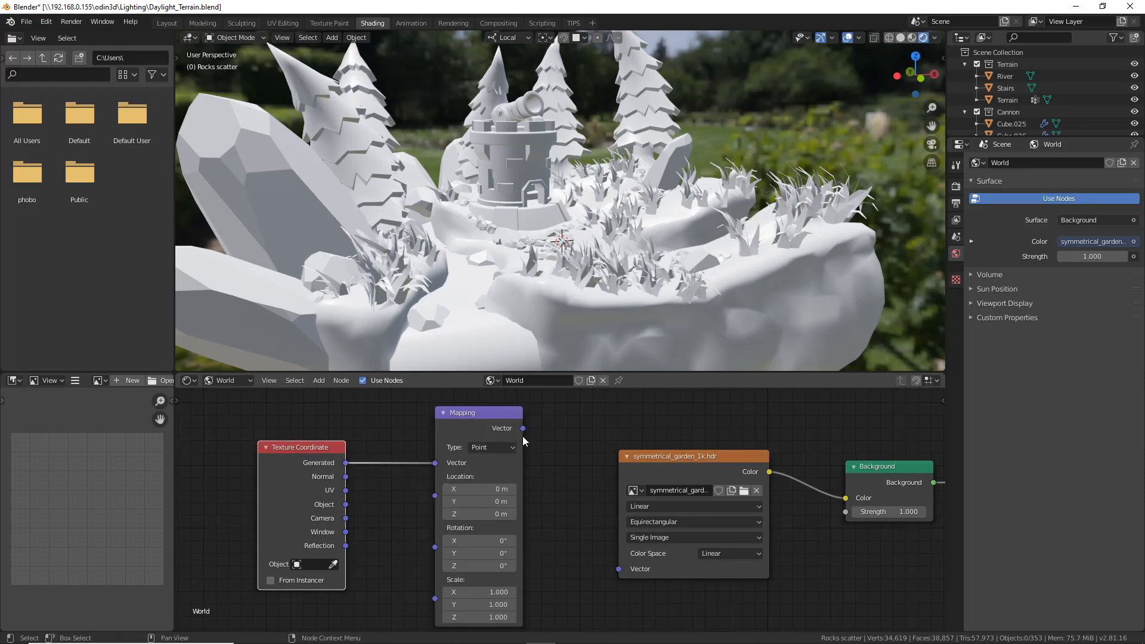
{"action": "left_click_drag", "start_coordinate": [524, 428], "coordinate": [619, 569]}
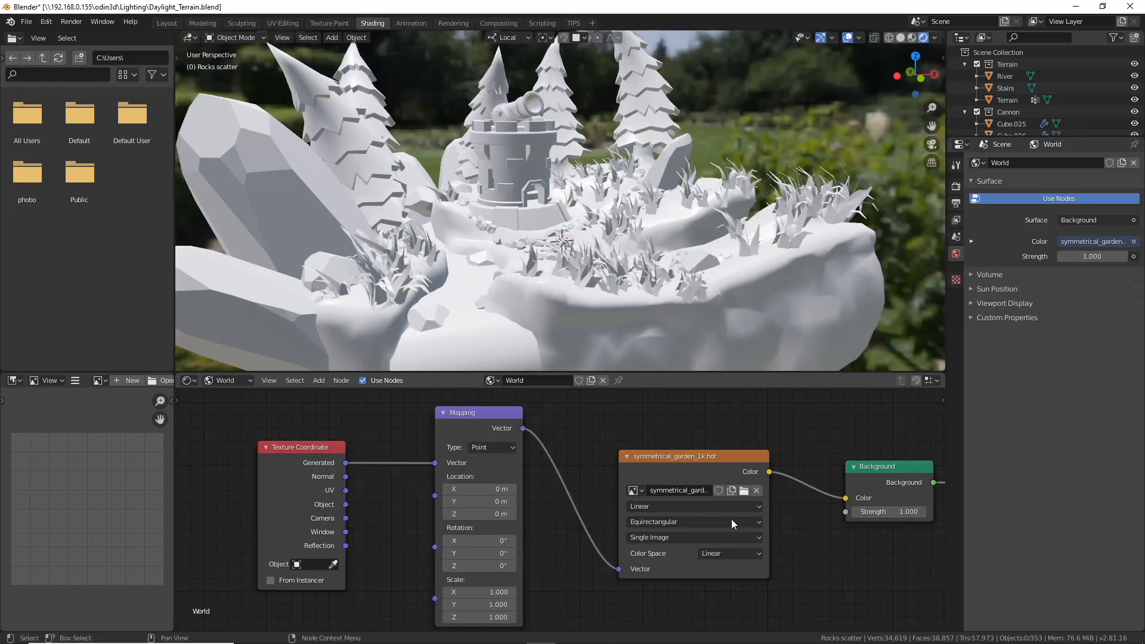
Rotate the HDRI environment by setting the Mapping node's Z rotation to about 30.9° and check the lighting around the terrain.
{"action": "middle_click_drag", "start_coordinate": [566, 306], "coordinate": [570, 221]}
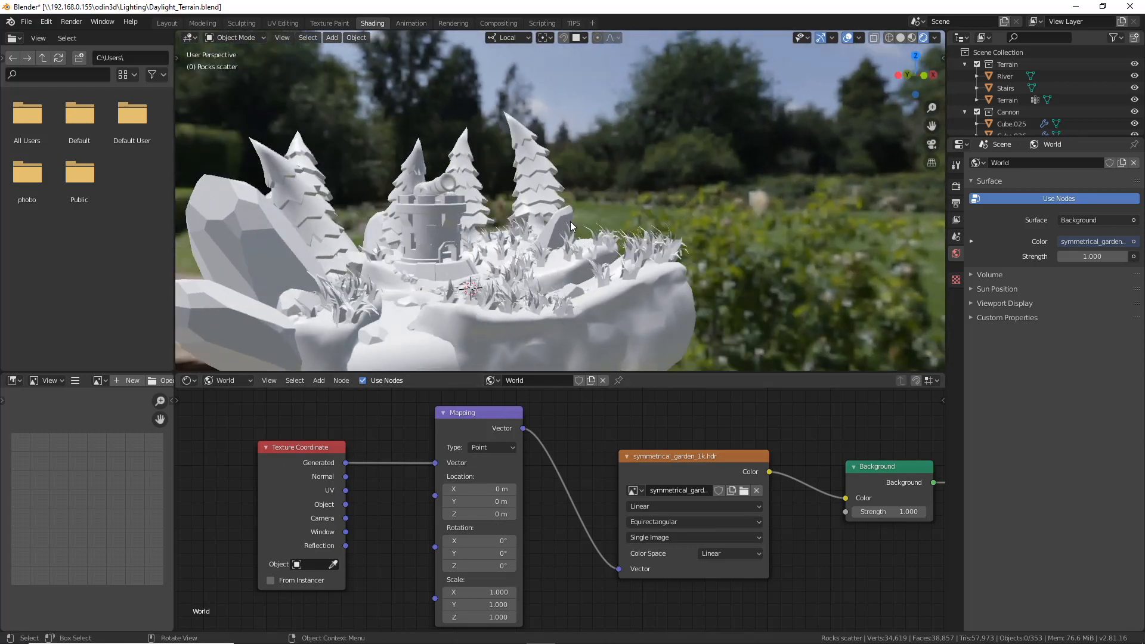
{"action": "left_click_drag", "start_coordinate": [479, 565], "coordinate": [546, 565]}
{"action": "middle_click_drag", "start_coordinate": [454, 322], "coordinate": [535, 138]}
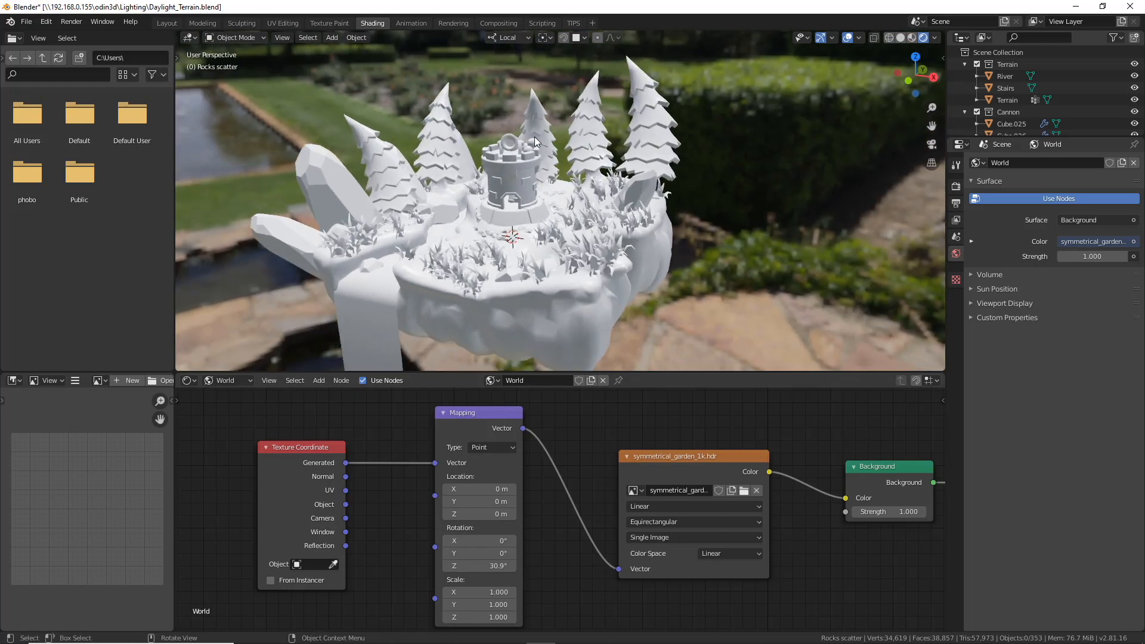
{"action": "scroll", "coordinate": [535, 137], "scroll_direction": "up", "scroll_amount": 3}
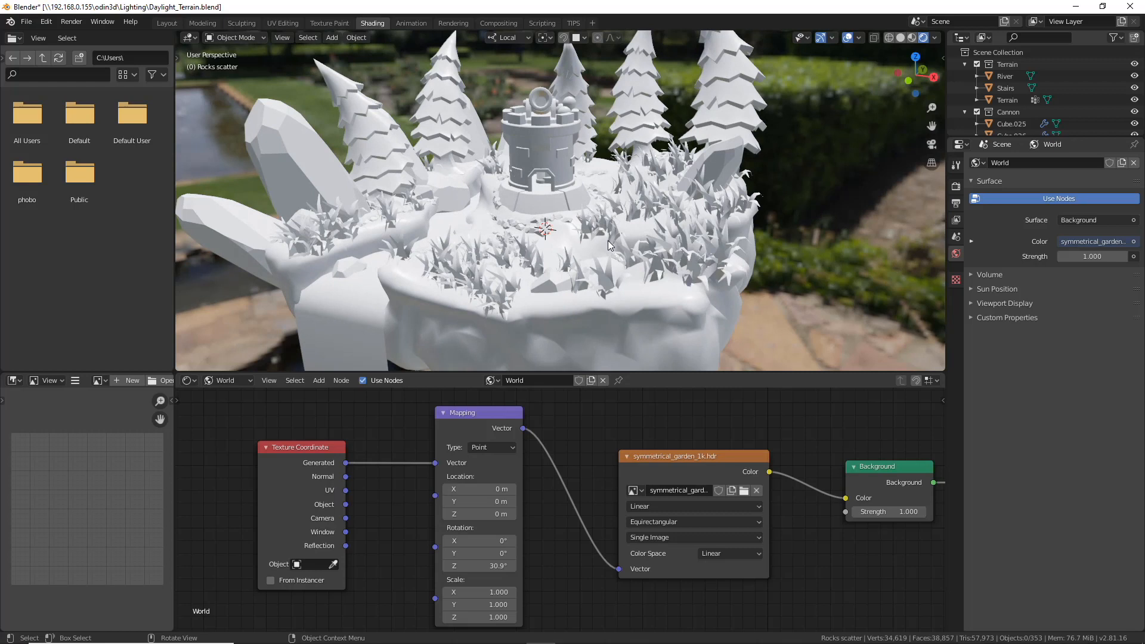
{"action": "middle_click_drag", "start_coordinate": [659, 186], "coordinate": [511, 179]}
{"action": "scroll", "coordinate": [486, 159], "scroll_direction": "up", "scroll_amount": 4}
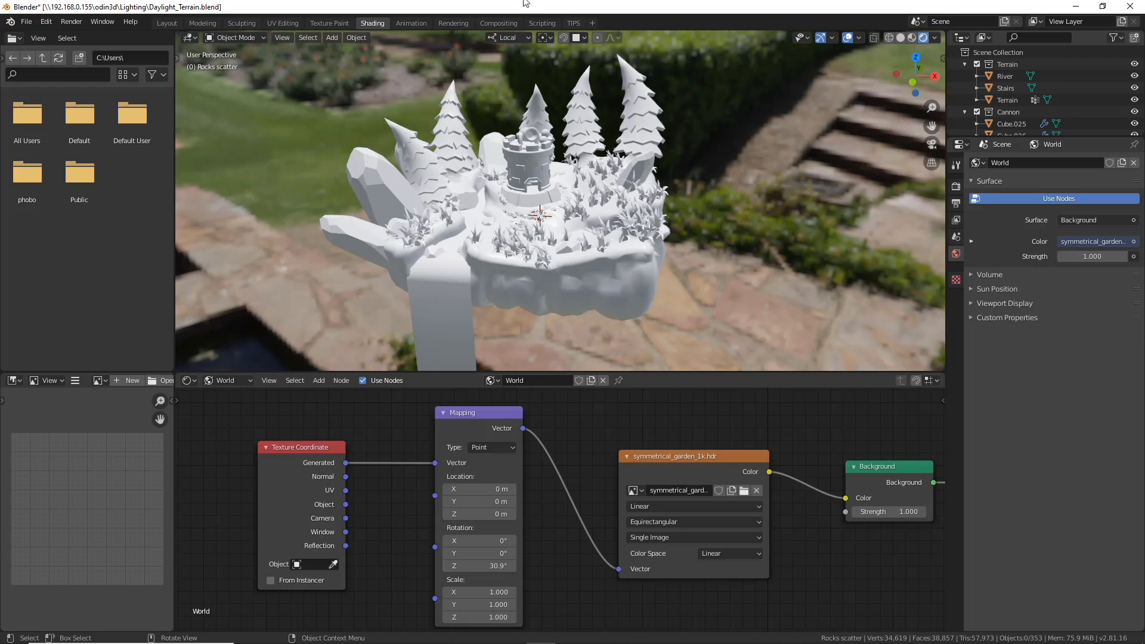
{"action": "middle_click_drag", "start_coordinate": [686, 210], "coordinate": [656, 253]}
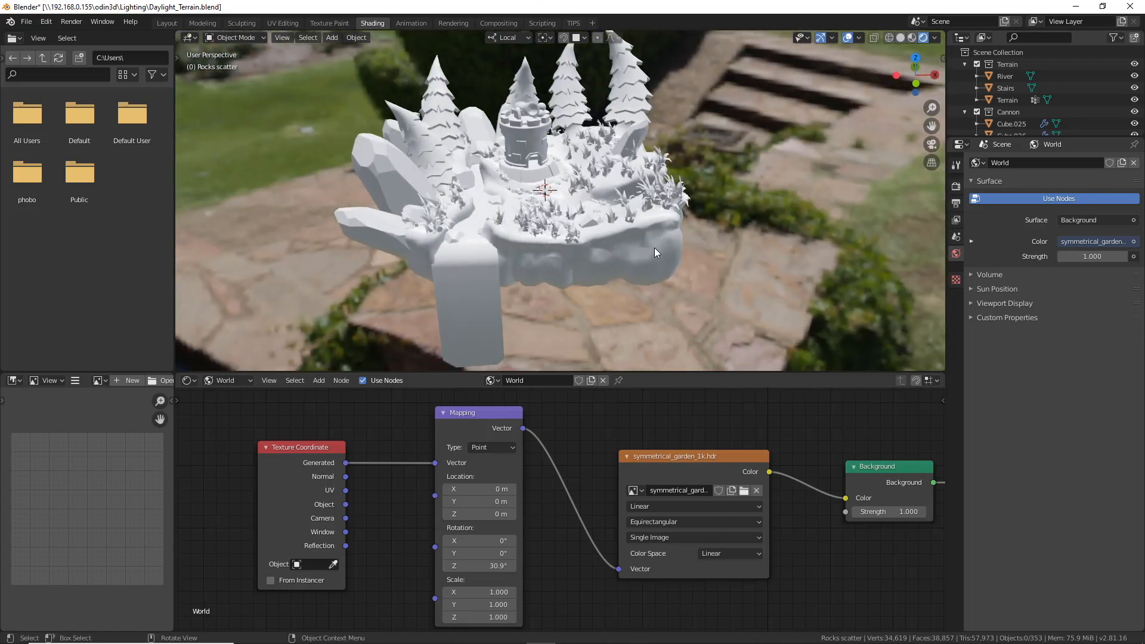
Set the render engine to Cycles with GPU Compute as the device, and inspect the rendered terrain's shadows.
{"action": "left_click", "coordinate": [956, 186]}
{"action": "left_click", "coordinate": [1078, 166]}
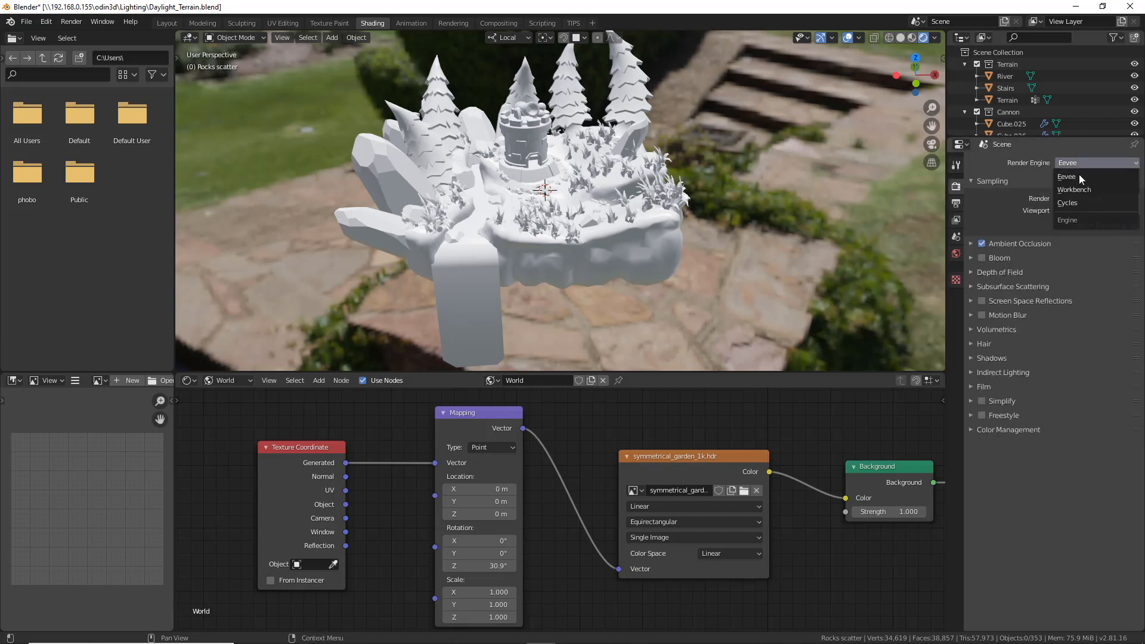
{"action": "left_click", "coordinate": [1078, 204]}
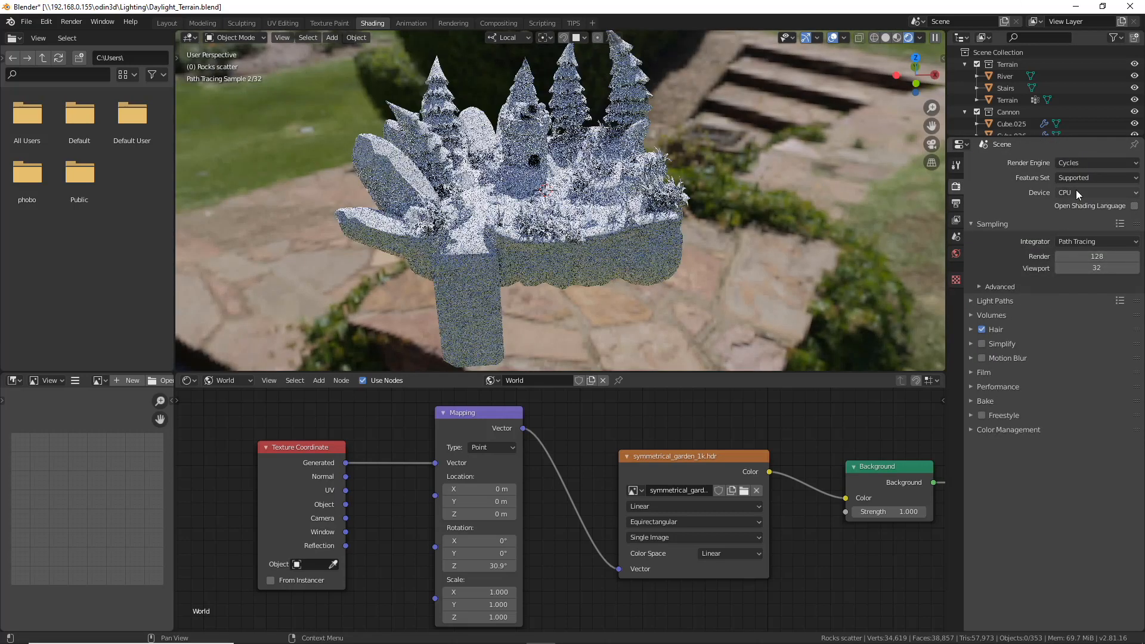
{"action": "left_click", "coordinate": [1076, 192]}
{"action": "left_click", "coordinate": [1075, 220]}
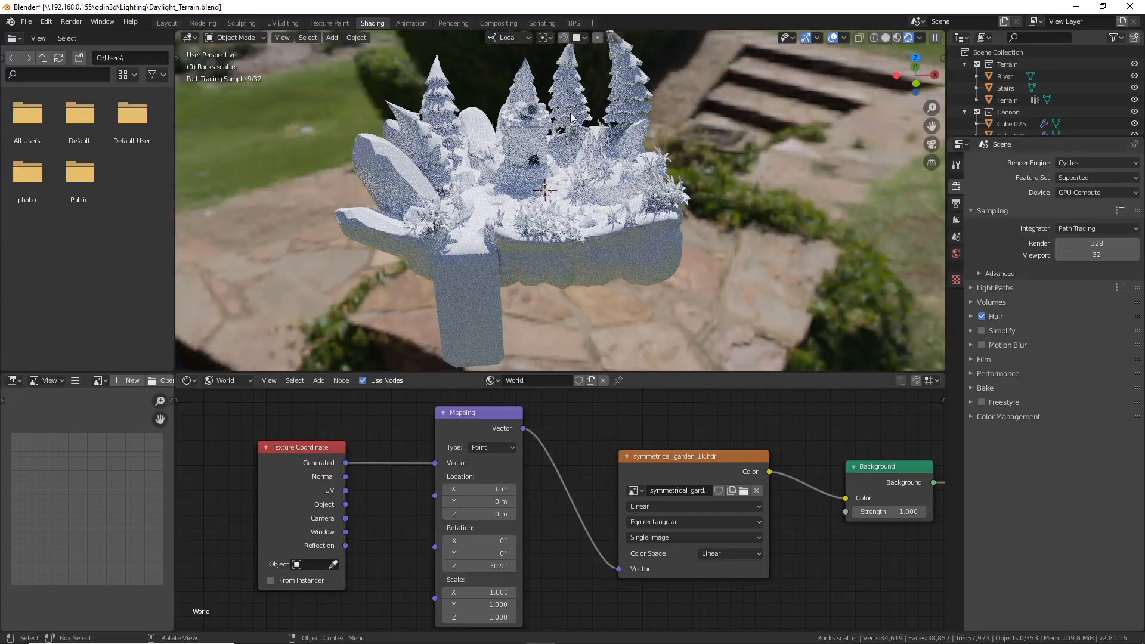
{"action": "scroll", "coordinate": [600, 191], "scroll_direction": "up", "scroll_amount": 3}
{"action": "middle_click_drag", "start_coordinate": [601, 191], "coordinate": [561, 214]}
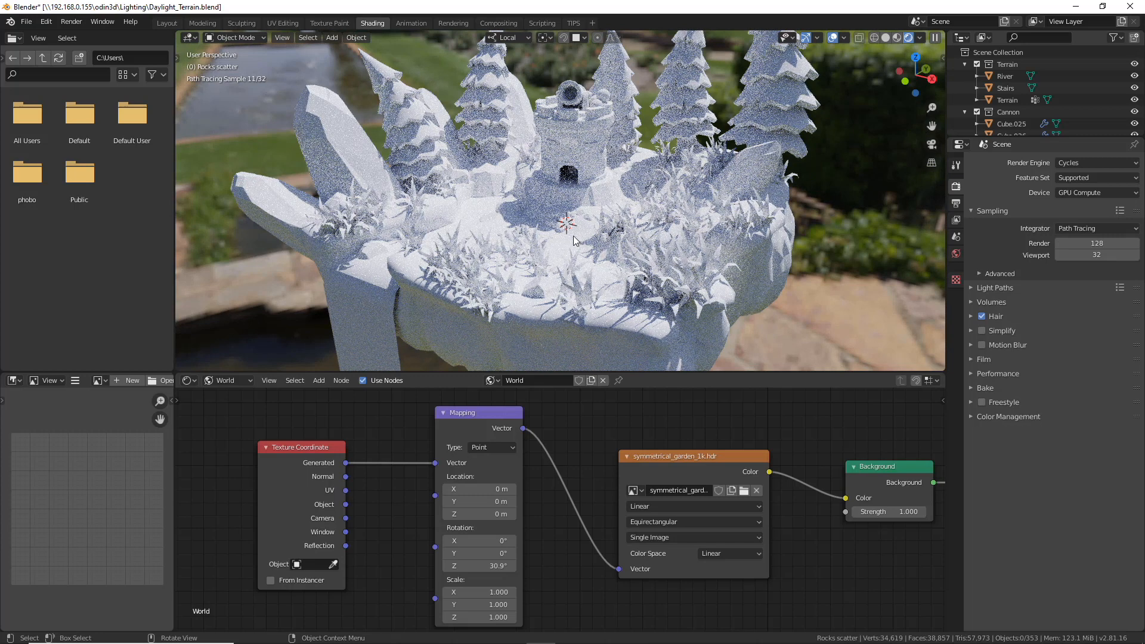
{"action": "middle_click_drag", "start_coordinate": [524, 213], "coordinate": [555, 231]}
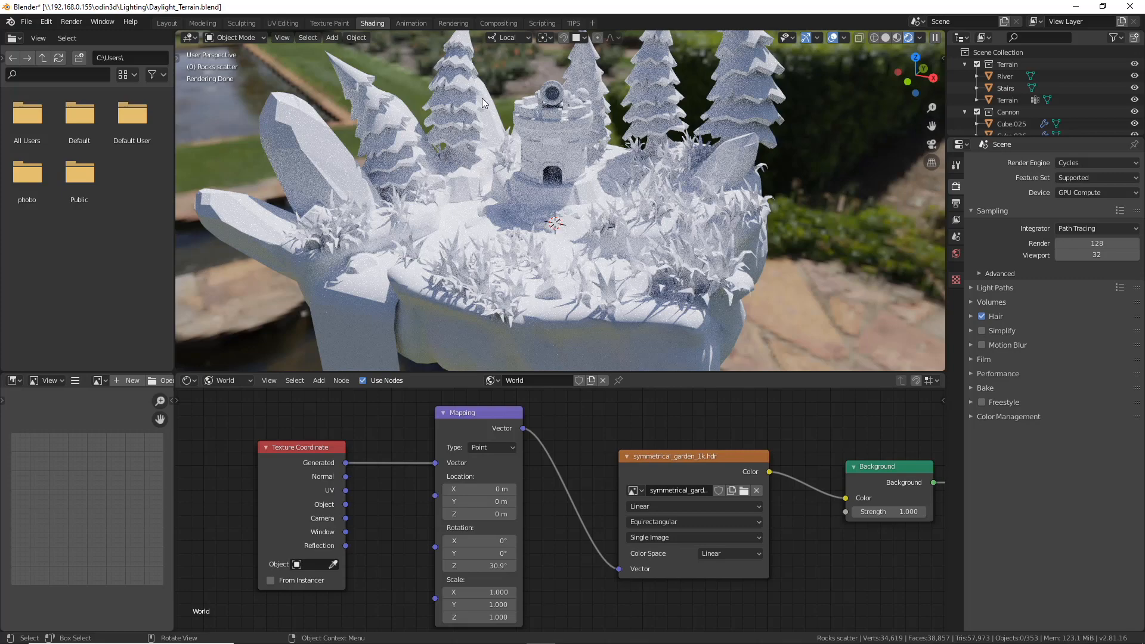
Rotate the HDRI environment to about -47.6° on the Mapping node's Z rotation and inspect the terrain's lighting up close.
{"action": "left_click_drag", "start_coordinate": [484, 565], "coordinate": [304, 565]}
{"action": "scroll", "coordinate": [524, 167], "scroll_direction": "up", "scroll_amount": 8}
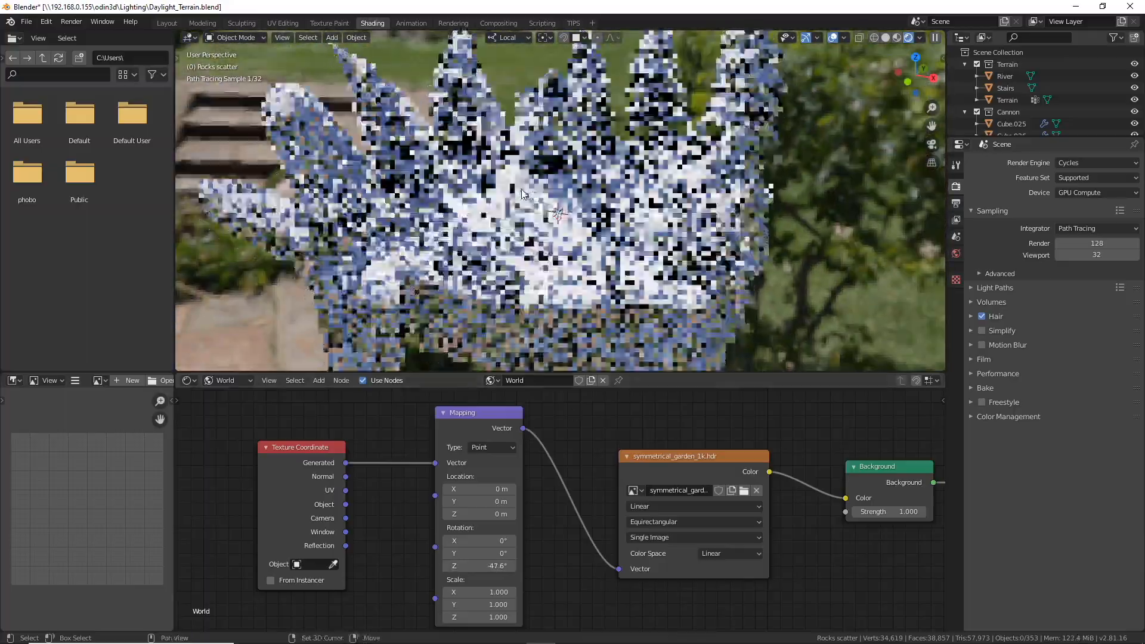
{"action": "scroll", "coordinate": [523, 167], "scroll_direction": "down", "scroll_amount": 5}
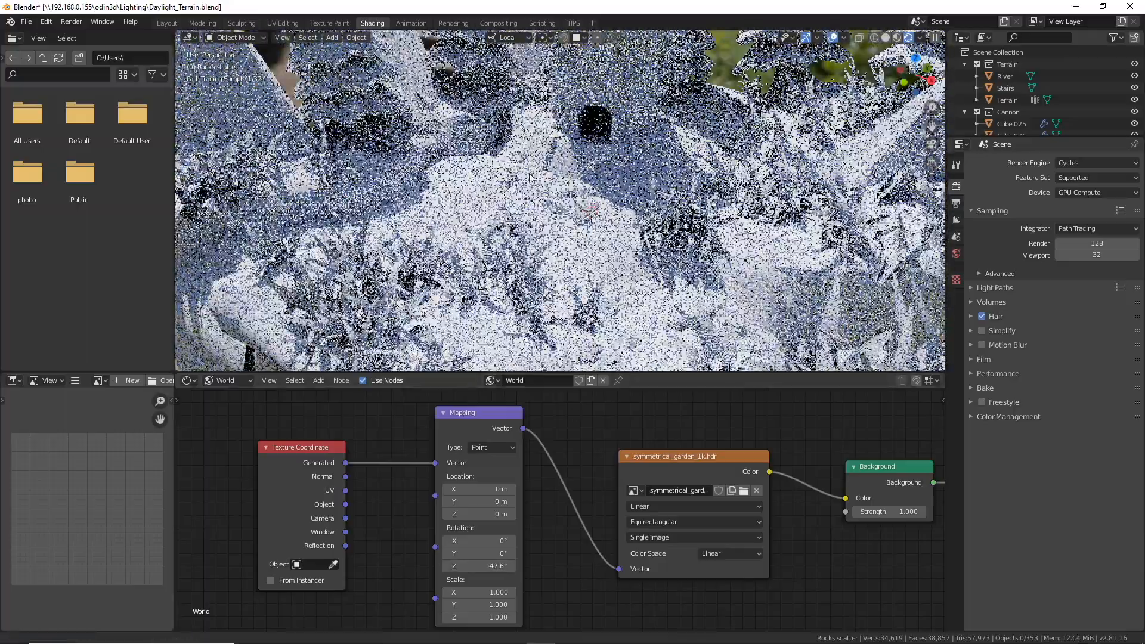
{"action": "scroll", "coordinate": [531, 243], "scroll_direction": "down", "scroll_amount": 3}
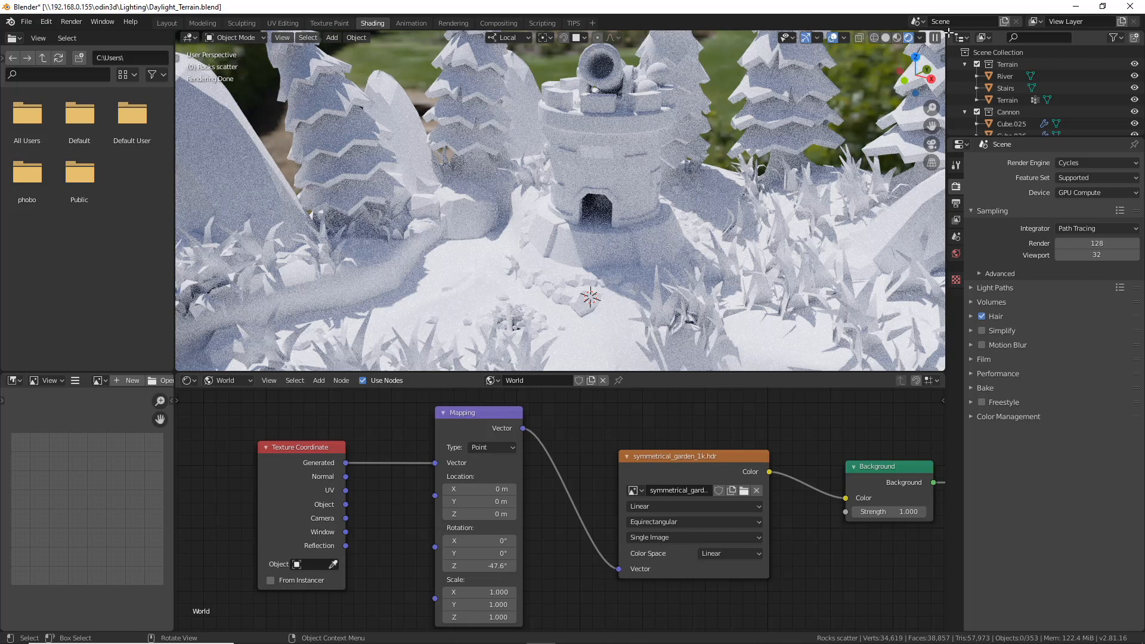
Split the 3D viewport vertically into two side-by-side views of the terrain.
{"action": "left_click_drag", "start_coordinate": [932, 35], "coordinate": [567, 60]}
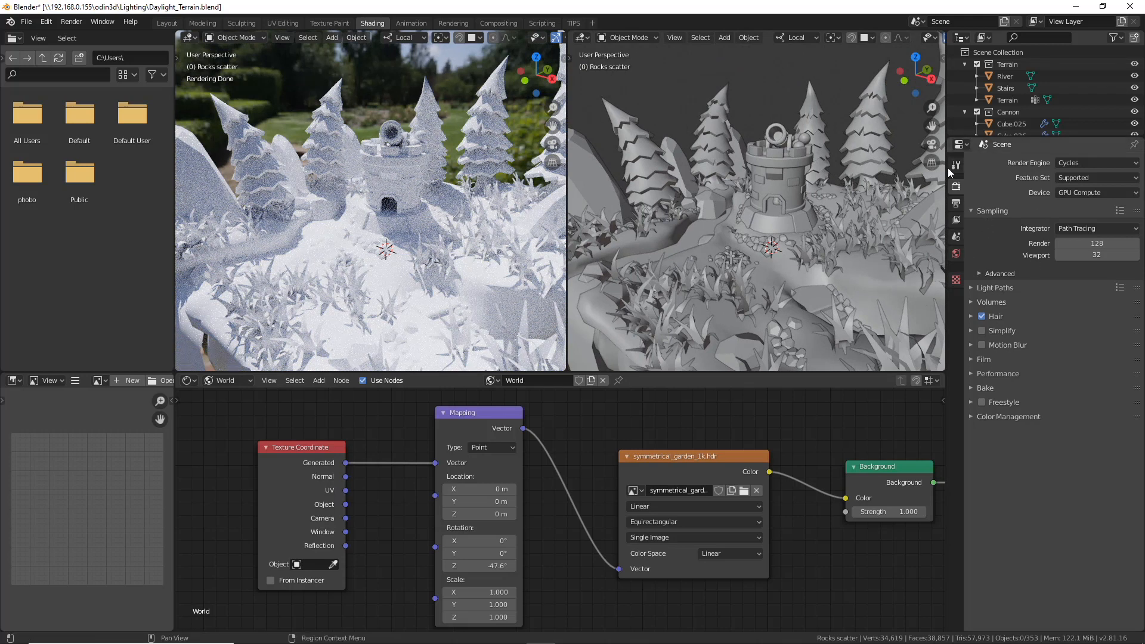
Expand the Light Paths render settings and set the Cycles viewport samples to 512.
{"action": "left_click", "coordinate": [957, 203]}
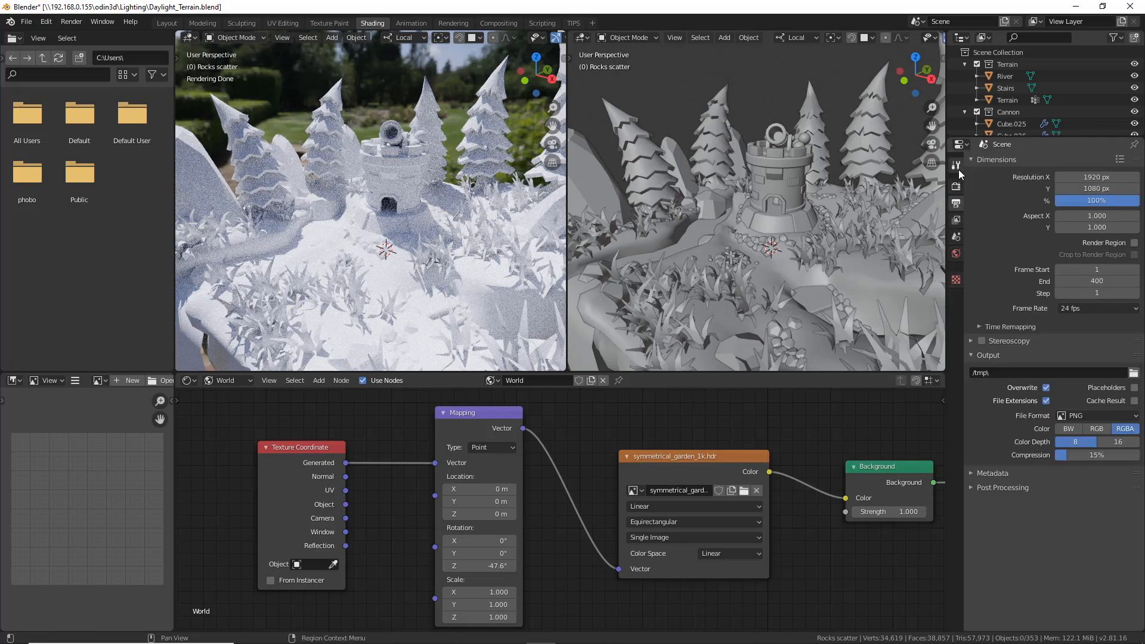
{"action": "left_click", "coordinate": [958, 170]}
{"action": "left_click", "coordinate": [958, 187]}
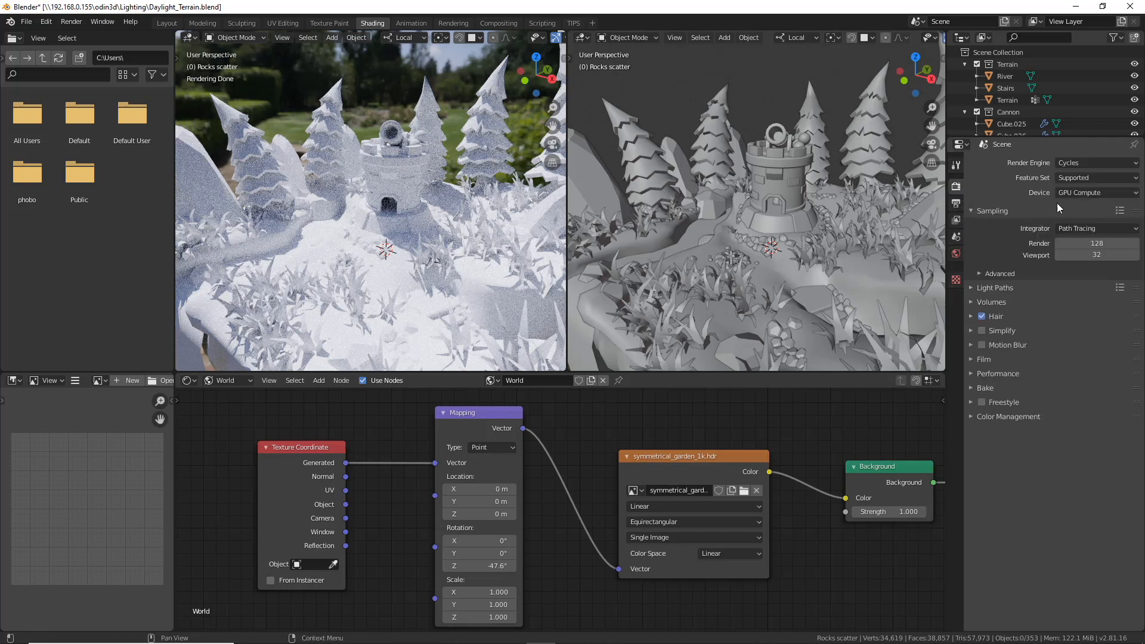
{"action": "left_click", "coordinate": [1001, 287]}
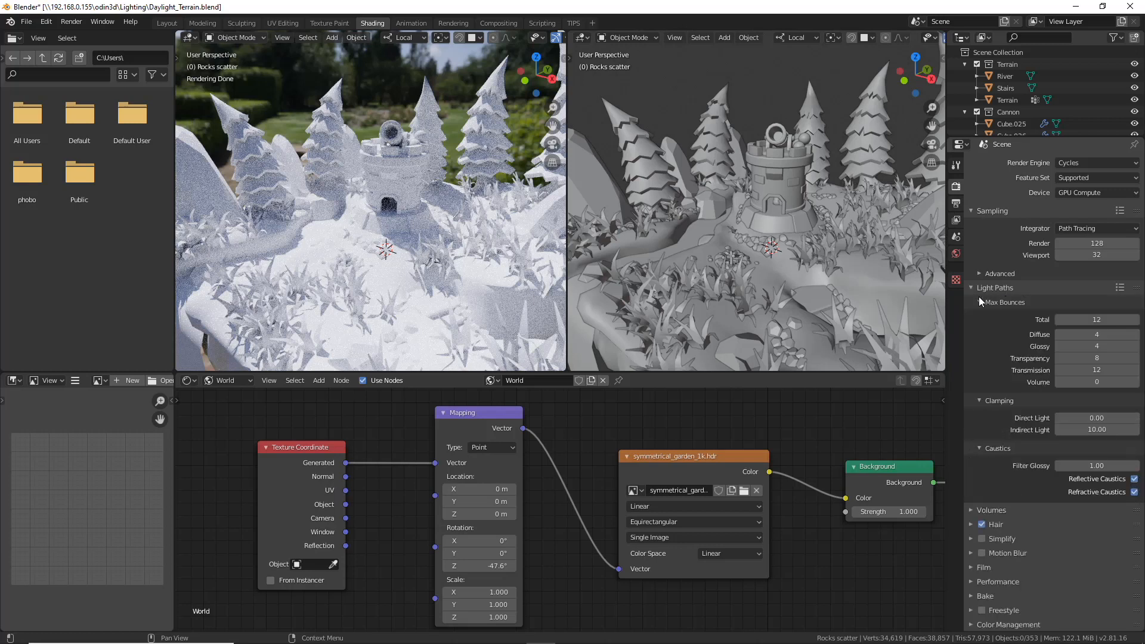
{"action": "left_click", "coordinate": [1096, 254]}
{"action": "type", "text": "512"}
{"action": "key", "text": "Return"}
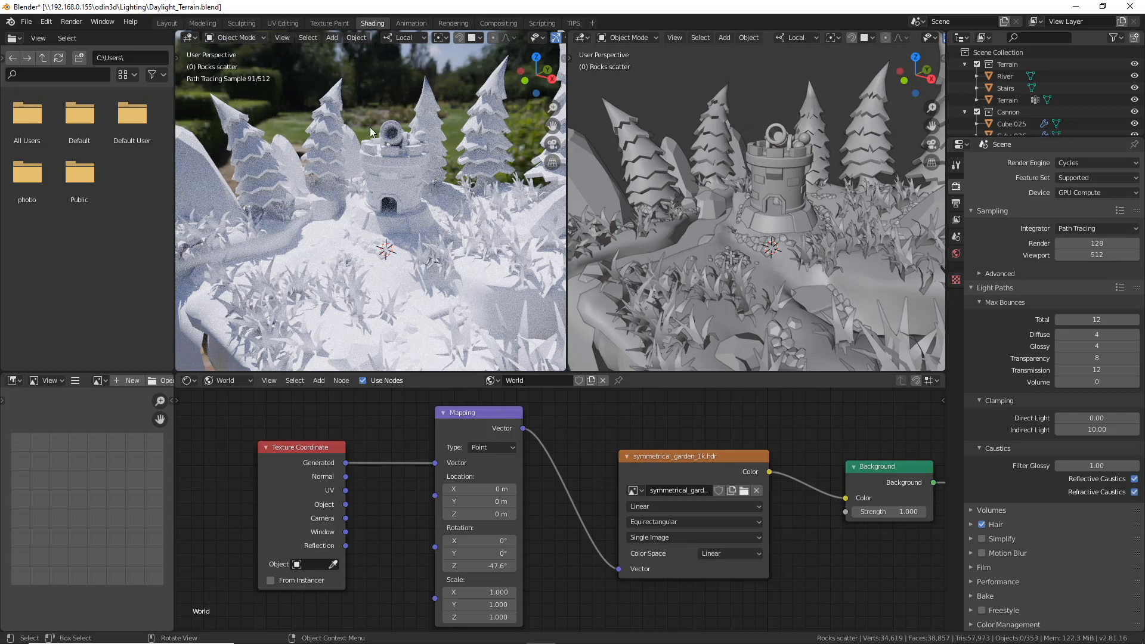
Set the Mapping node's Z rotation to about -78.2° and inspect how the light falls on the tower.
{"action": "scroll", "coordinate": [371, 190], "scroll_direction": "up", "scroll_amount": 2}
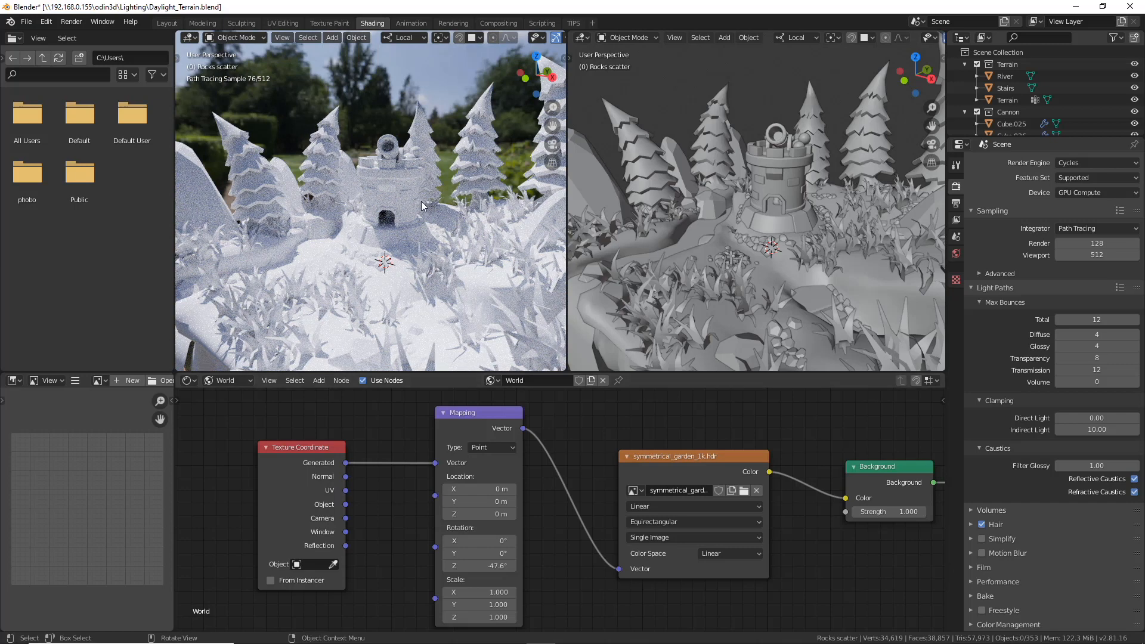
{"action": "scroll", "coordinate": [404, 237], "scroll_direction": "up", "scroll_amount": 2}
{"action": "middle_click_drag", "start_coordinate": [404, 237], "coordinate": [416, 246]}
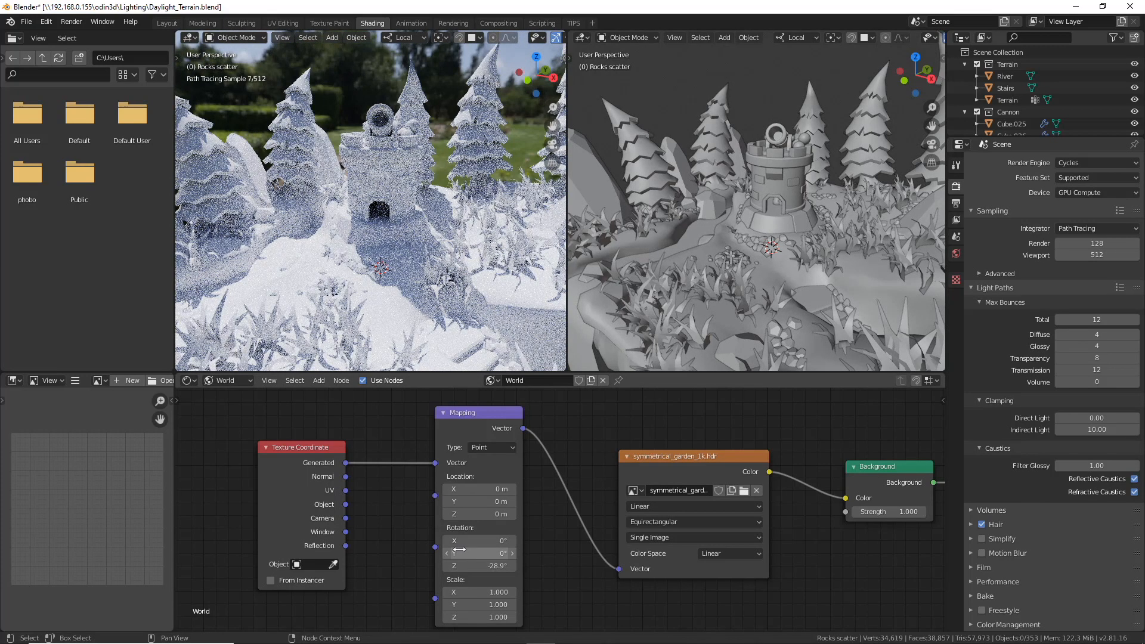
{"action": "mouse_move", "coordinate": [480, 566]}
{"action": "left_mouse_down"}
{"action": "mouse_move", "coordinate": [492, 566]}
{"action": "mouse_move", "coordinate": [459, 566]}
{"action": "left_mouse_up"}
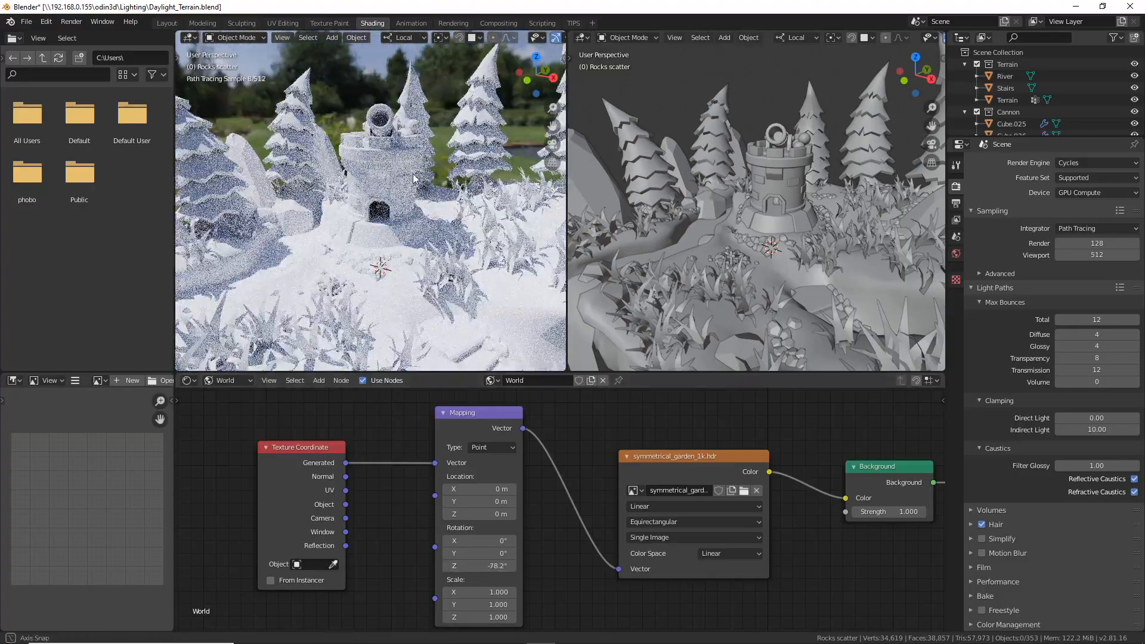
{"action": "mouse_move", "coordinate": [400, 170]}
{"action": "middle_mouse_down"}
{"action": "mouse_move", "coordinate": [456, 189]}
{"action": "mouse_move", "coordinate": [436, 238]}
{"action": "mouse_move", "coordinate": [394, 158]}
{"action": "mouse_move", "coordinate": [449, 217]}
{"action": "mouse_move", "coordinate": [432, 218]}
{"action": "mouse_move", "coordinate": [441, 206]}
{"action": "mouse_move", "coordinate": [440, 229]}
{"action": "middle_mouse_up"}
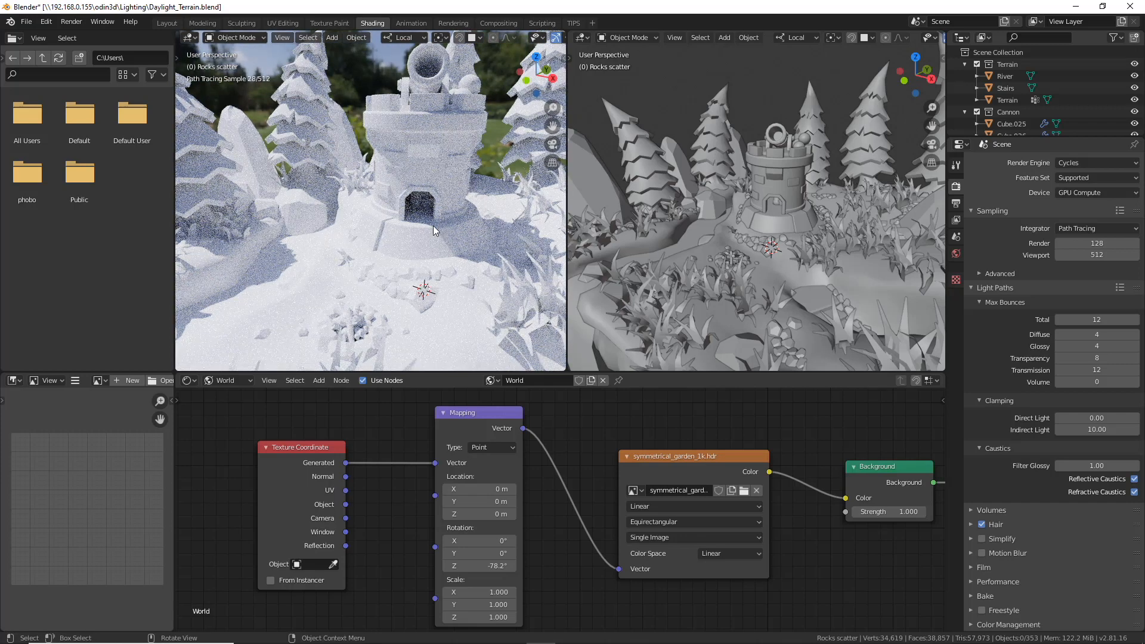
{"action": "mouse_move", "coordinate": [427, 239]}
{"action": "middle_mouse_down"}
{"action": "mouse_move", "coordinate": [380, 236]}
{"action": "mouse_move", "coordinate": [433, 225]}
{"action": "mouse_move", "coordinate": [340, 245]}
{"action": "middle_mouse_up"}
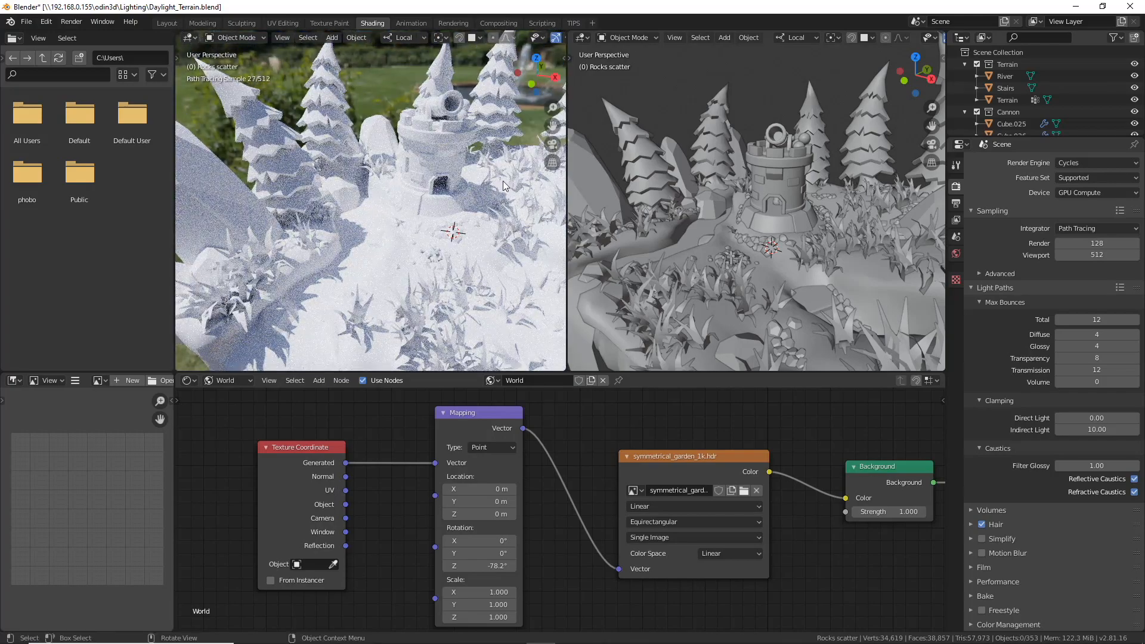
Set the Mapping node's Z rotation to about -70.6° and check the shadows around the tower and trees.
{"action": "mouse_move", "coordinate": [483, 566]}
{"action": "left_mouse_down"}
{"action": "mouse_move", "coordinate": [471, 566]}
{"action": "mouse_move", "coordinate": [504, 566]}
{"action": "left_mouse_up"}
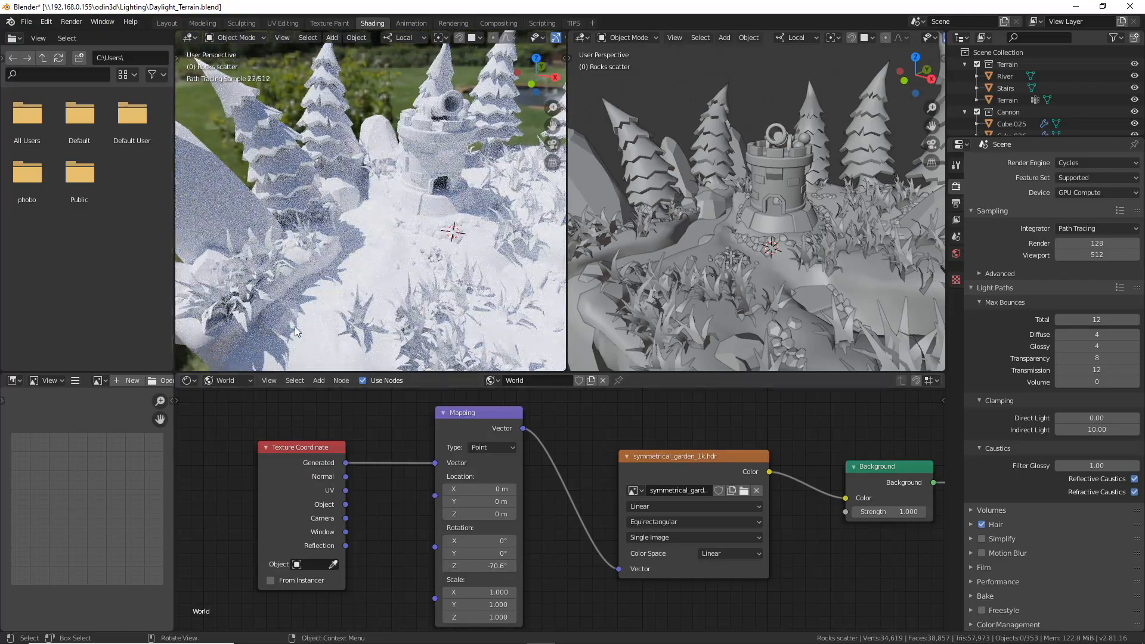
{"action": "middle_click_drag", "start_coordinate": [288, 118], "coordinate": [332, 267]}
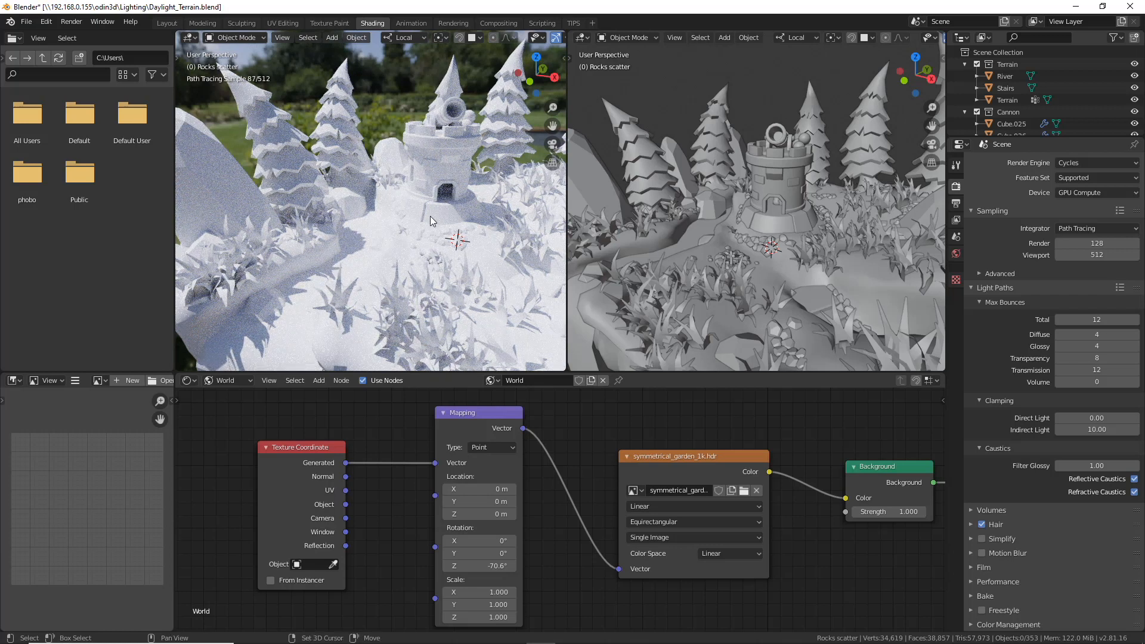
{"action": "middle_click_drag", "start_coordinate": [444, 190], "coordinate": [413, 245], "text": "shift"}
{"action": "scroll", "coordinate": [412, 245], "scroll_direction": "up", "scroll_amount": 4}
{"action": "middle_click_drag", "start_coordinate": [456, 282], "coordinate": [360, 239]}
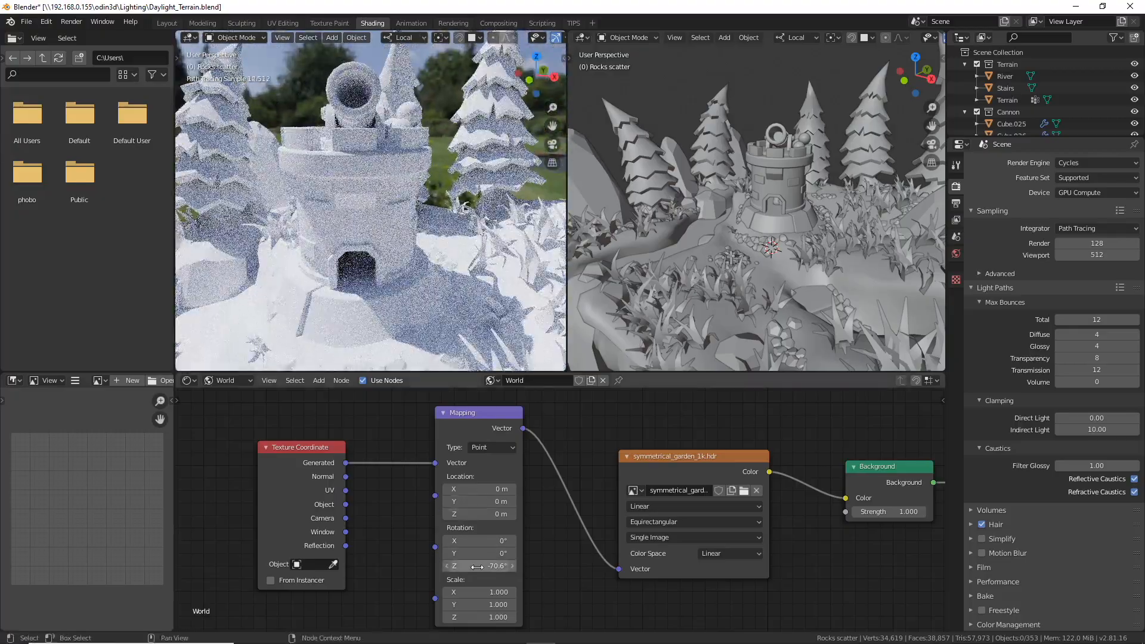
Set the Mapping node's Z rotation to about -85.4° and review the tower's lighting from a wider view.
{"action": "left_click_drag", "start_coordinate": [480, 566], "coordinate": [459, 566]}
{"action": "middle_click_drag", "start_coordinate": [303, 214], "coordinate": [385, 253], "text": "shift"}
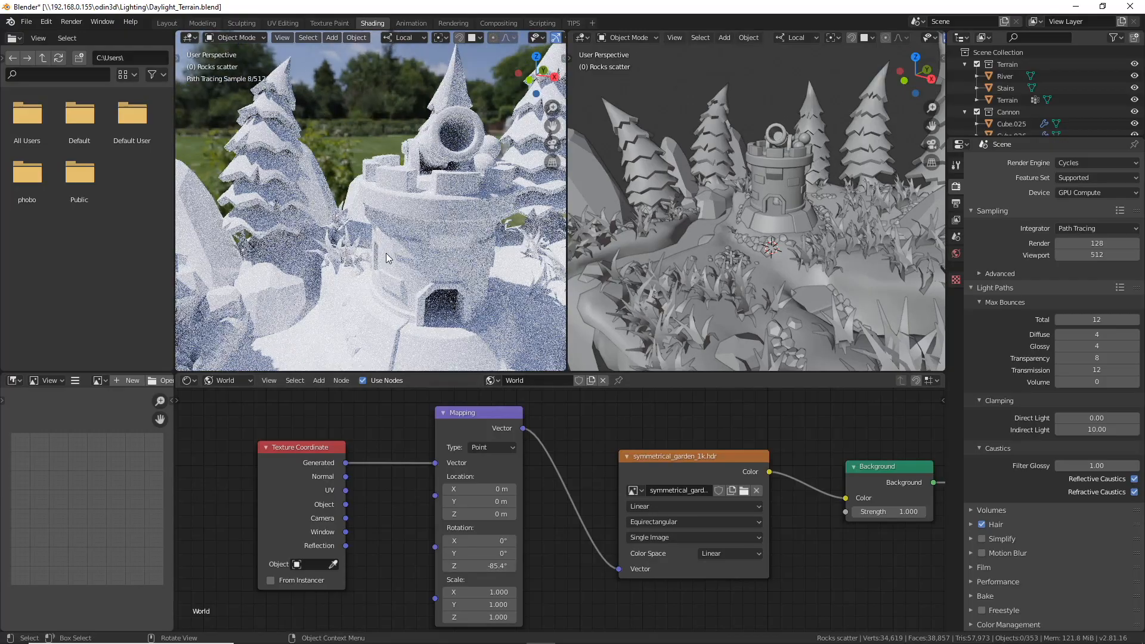
{"action": "scroll", "coordinate": [294, 322], "scroll_direction": "down", "scroll_amount": 3}
{"action": "middle_click_drag", "start_coordinate": [338, 316], "coordinate": [305, 302]}
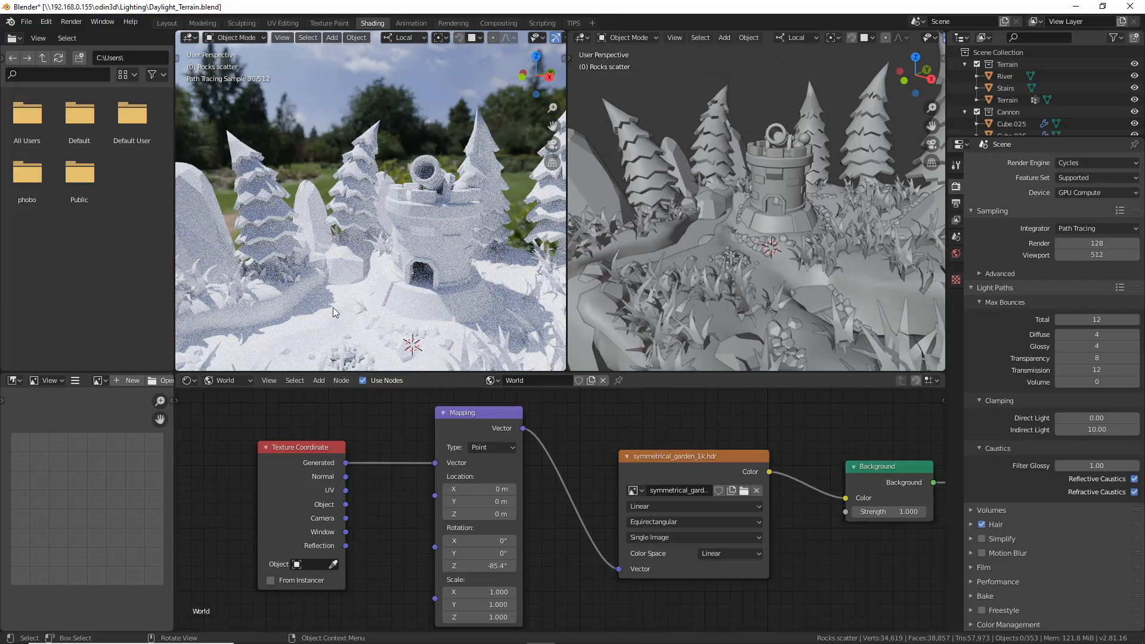
Fine-tune the HDRI direction by setting the Mapping node's Z rotation to about -73.7°, checking the shadows beside the tower.
{"action": "scroll", "coordinate": [367, 291], "scroll_direction": "up", "scroll_amount": 3}
{"action": "left_click_drag", "start_coordinate": [478, 566], "coordinate": [492, 567]}
{"action": "middle_click_drag", "start_coordinate": [419, 300], "coordinate": [417, 267]}
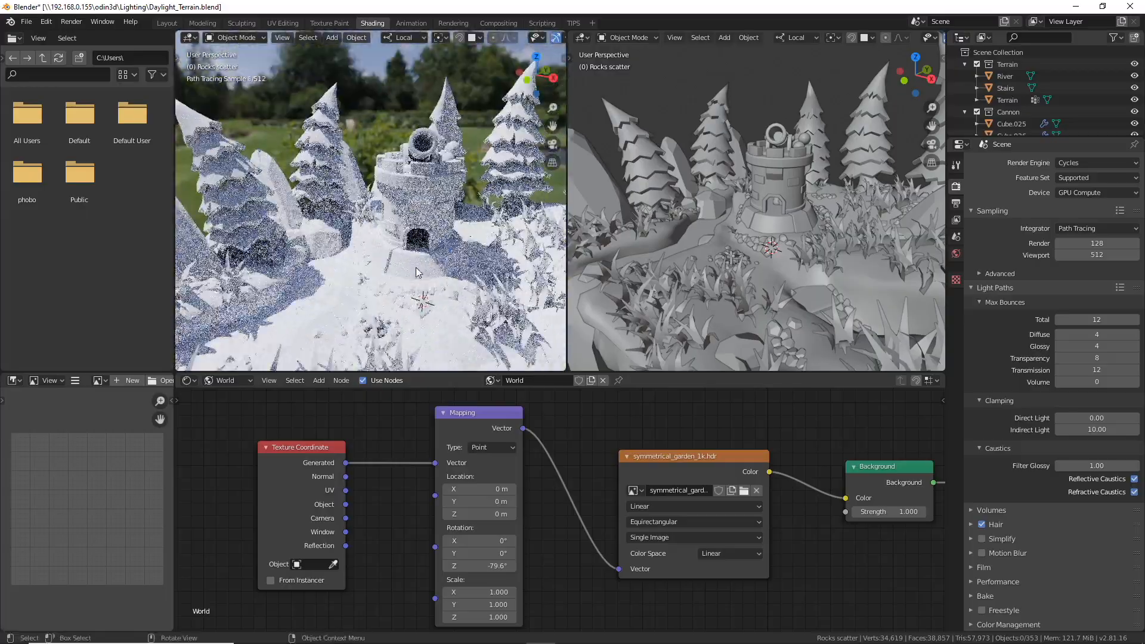
{"action": "left_click_drag", "start_coordinate": [489, 566], "coordinate": [496, 566]}
{"action": "scroll", "coordinate": [365, 296], "scroll_direction": "up", "scroll_amount": 3}
{"action": "mouse_move", "coordinate": [392, 304]}
{"action": "middle_mouse_down", "text": "shift"}
{"action": "mouse_move", "coordinate": [420, 253]}
{"action": "mouse_move", "coordinate": [403, 224]}
{"action": "mouse_move", "coordinate": [383, 292]}
{"action": "middle_mouse_up", "text": "shift"}
{"action": "scroll", "coordinate": [393, 213], "scroll_direction": "down", "scroll_amount": 2}
{"action": "middle_click_drag", "start_coordinate": [383, 293], "coordinate": [384, 274]}
{"action": "left_click_drag", "start_coordinate": [490, 566], "coordinate": [485, 566]}
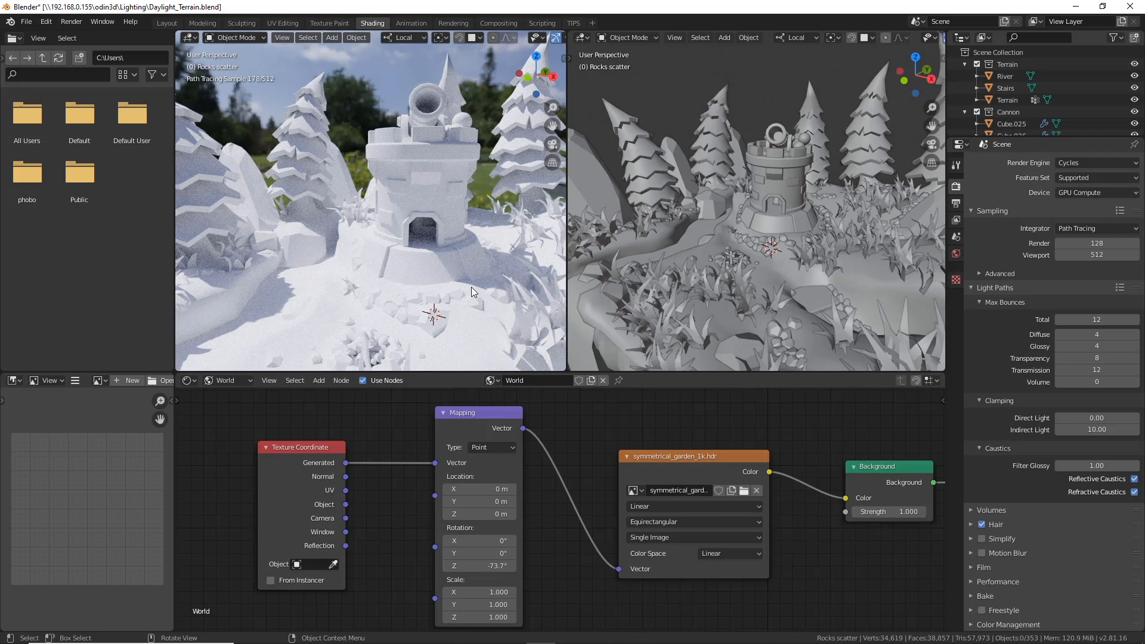
Examine the rendered terrain's lighting from the front, the sides and underneath the cliff.
{"action": "middle_click_drag", "start_coordinate": [398, 259], "coordinate": [454, 221]}
{"action": "middle_click_drag", "start_coordinate": [454, 221], "coordinate": [431, 210]}
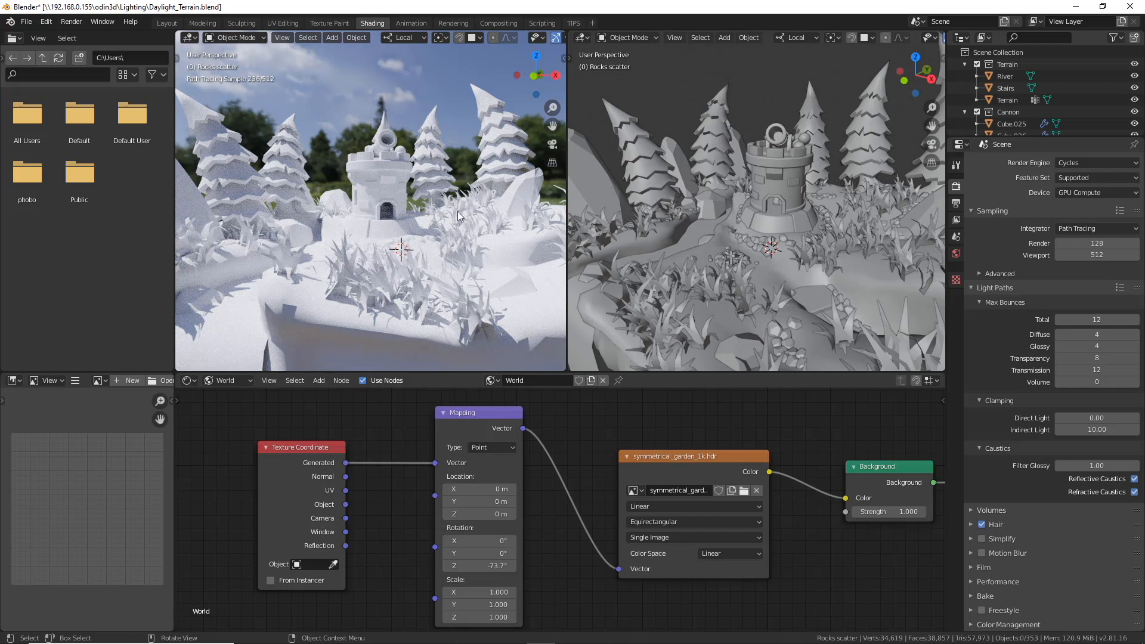
{"action": "middle_click_drag", "start_coordinate": [417, 197], "coordinate": [475, 231]}
{"action": "middle_click_drag", "start_coordinate": [314, 290], "coordinate": [504, 225]}
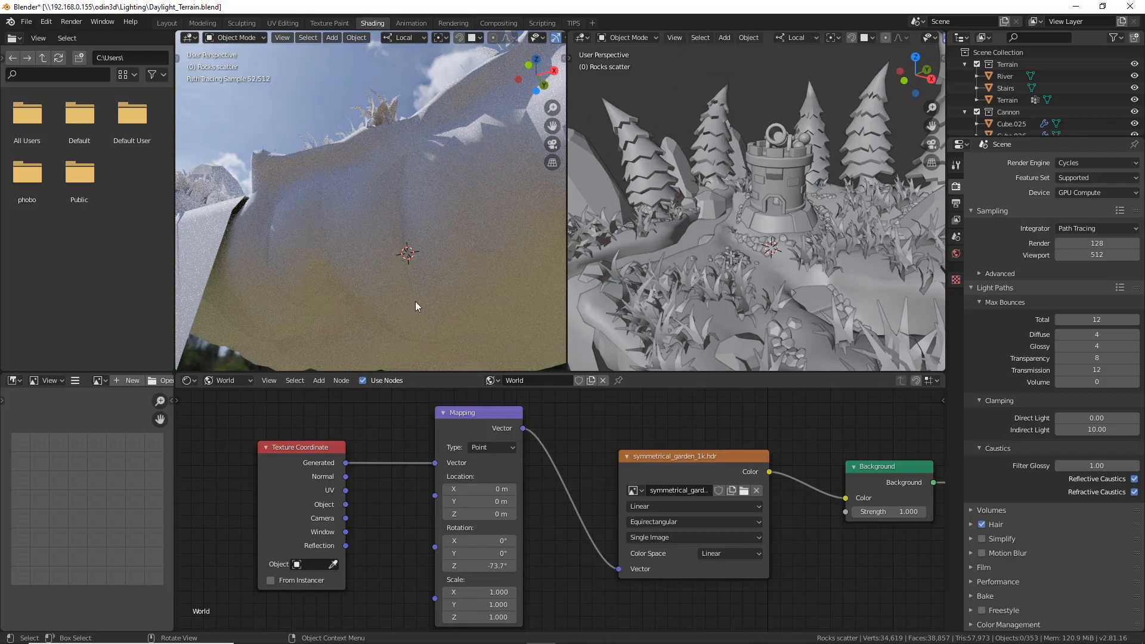
{"action": "middle_click_drag", "start_coordinate": [407, 251], "coordinate": [339, 315]}
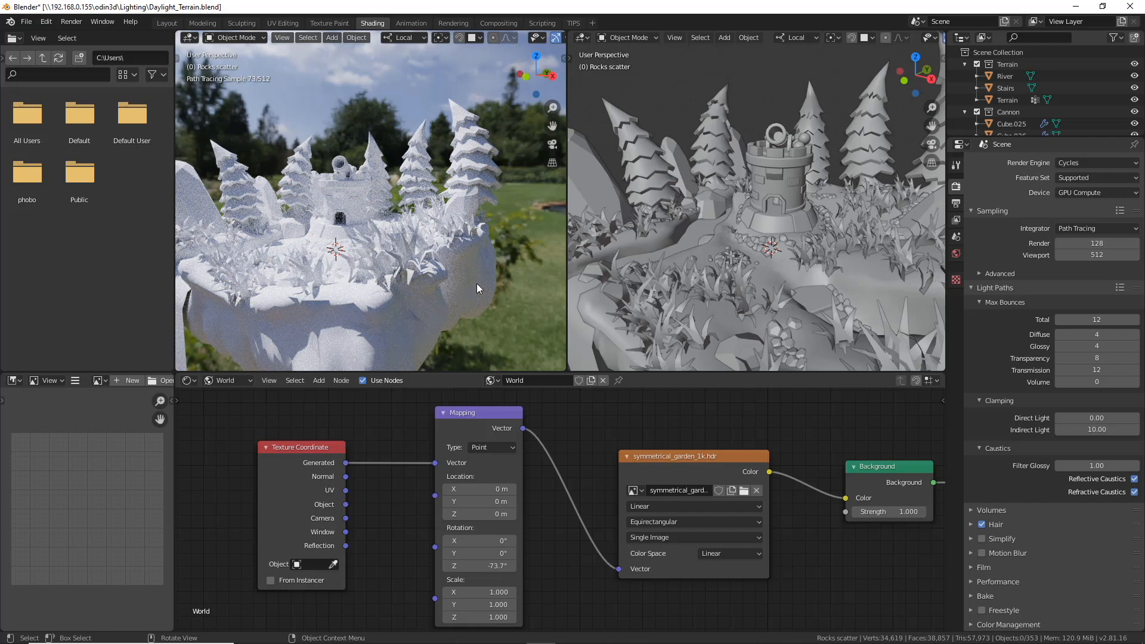
{"action": "middle_click_drag", "start_coordinate": [478, 284], "coordinate": [396, 199]}
{"action": "scroll", "coordinate": [395, 198], "scroll_direction": "up", "scroll_amount": 2}
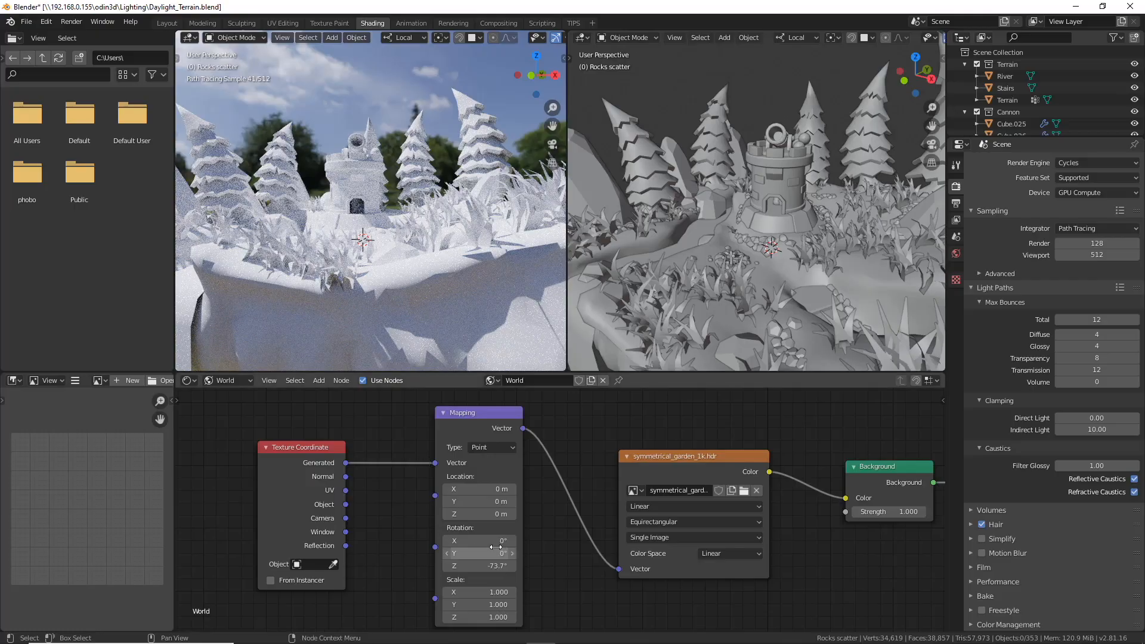
Tilt the HDRI environment by setting the Mapping node's Y rotation to about 25.4° and inspect the resulting shadows.
{"action": "left_click_drag", "start_coordinate": [477, 553], "coordinate": [528, 553]}
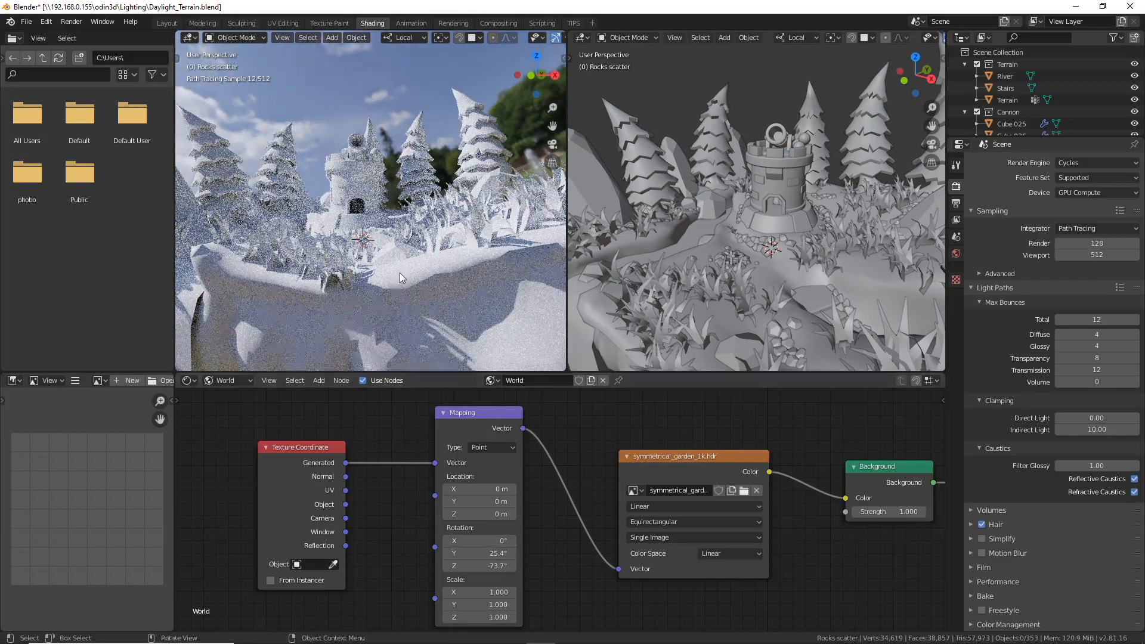
{"action": "middle_click_drag", "start_coordinate": [388, 132], "coordinate": [438, 269]}
{"action": "scroll", "coordinate": [397, 199], "scroll_direction": "up", "scroll_amount": 3}
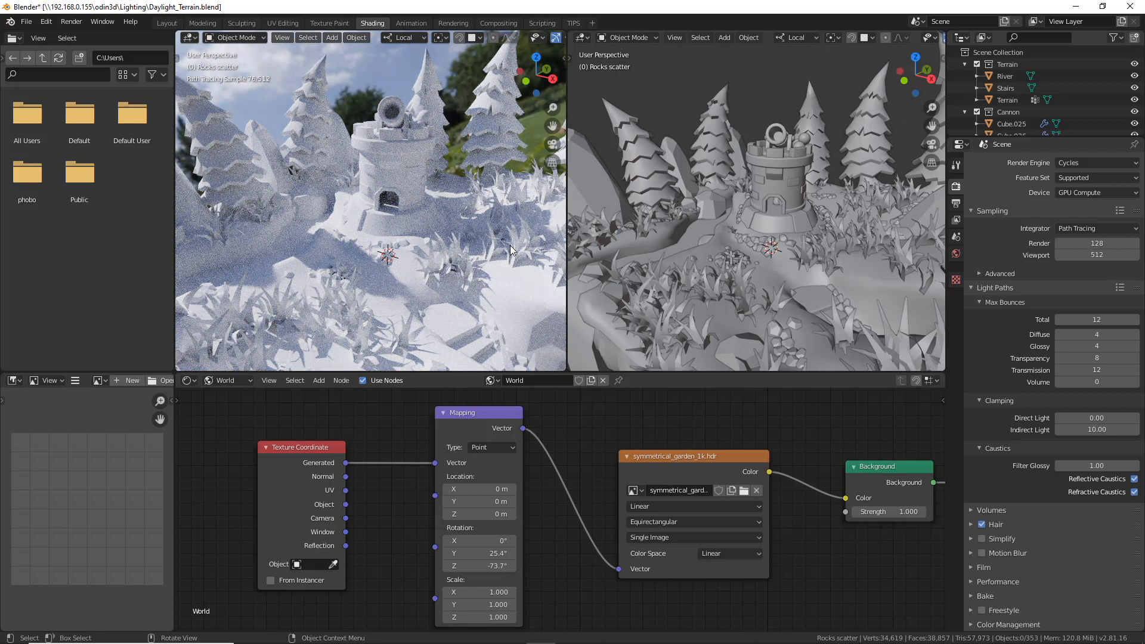
{"action": "middle_click_drag", "start_coordinate": [419, 210], "coordinate": [452, 270]}
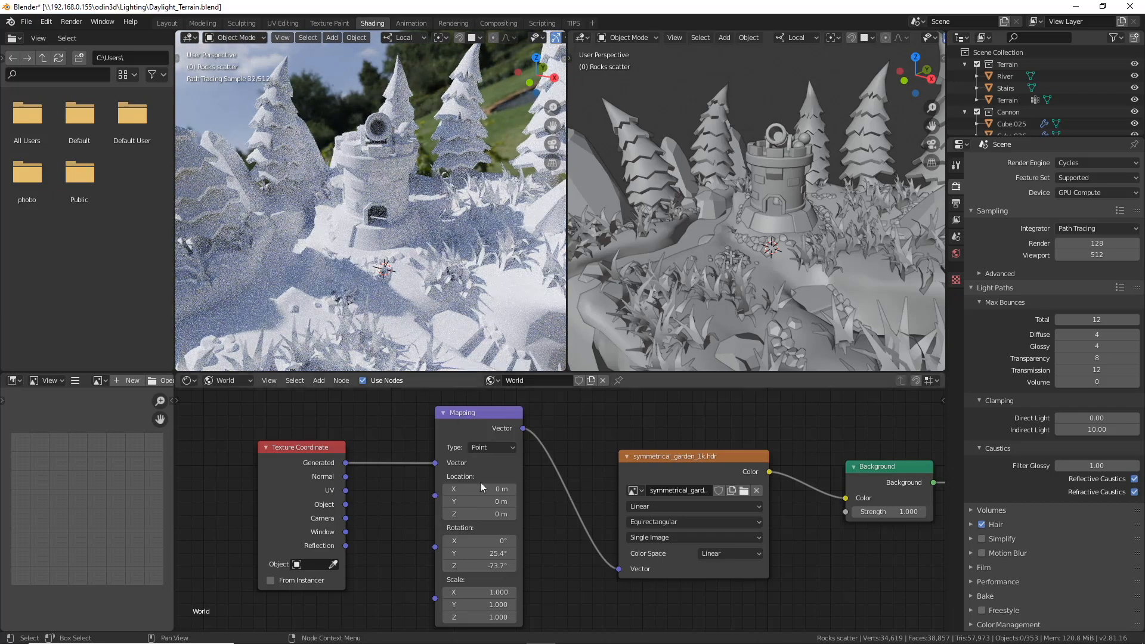
{"action": "middle_click_drag", "start_coordinate": [422, 217], "coordinate": [442, 334]}
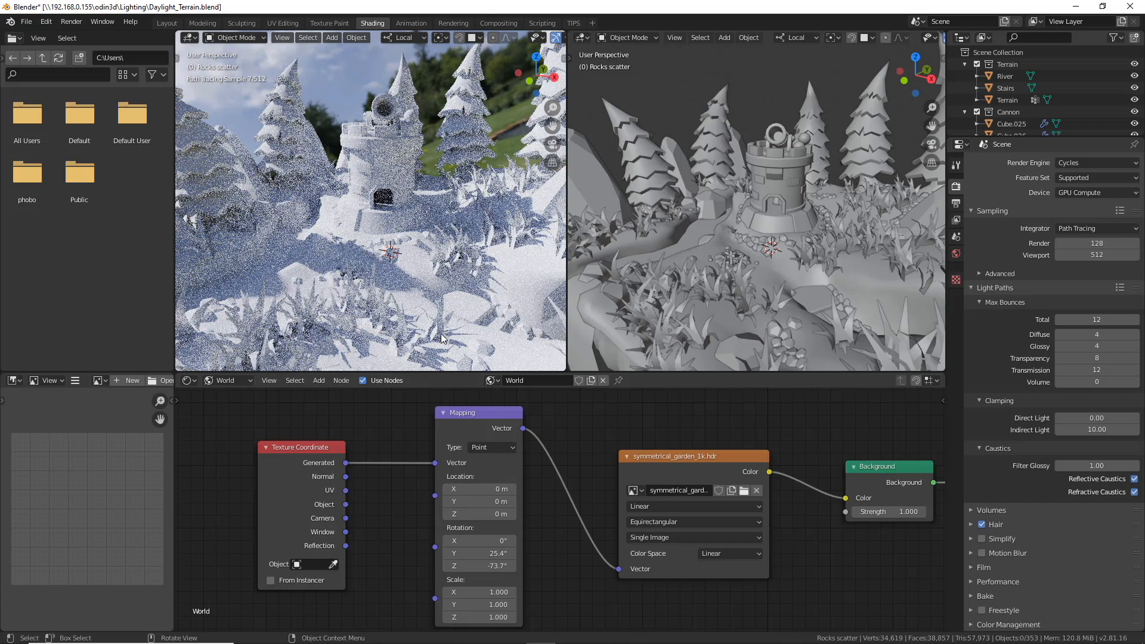
Reset the Mapping node's Y rotation to 0° and review the terrain's lighting from a lower angle.
{"action": "left_click", "coordinate": [487, 553]}
{"action": "type", "text": "0"}
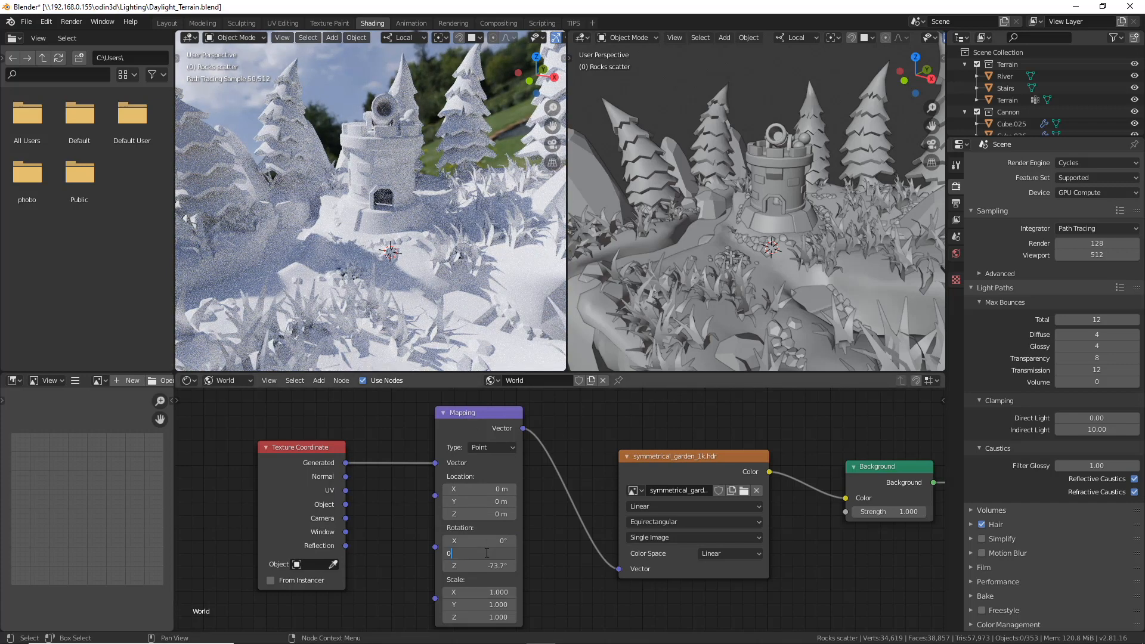
{"action": "key", "text": "Return"}
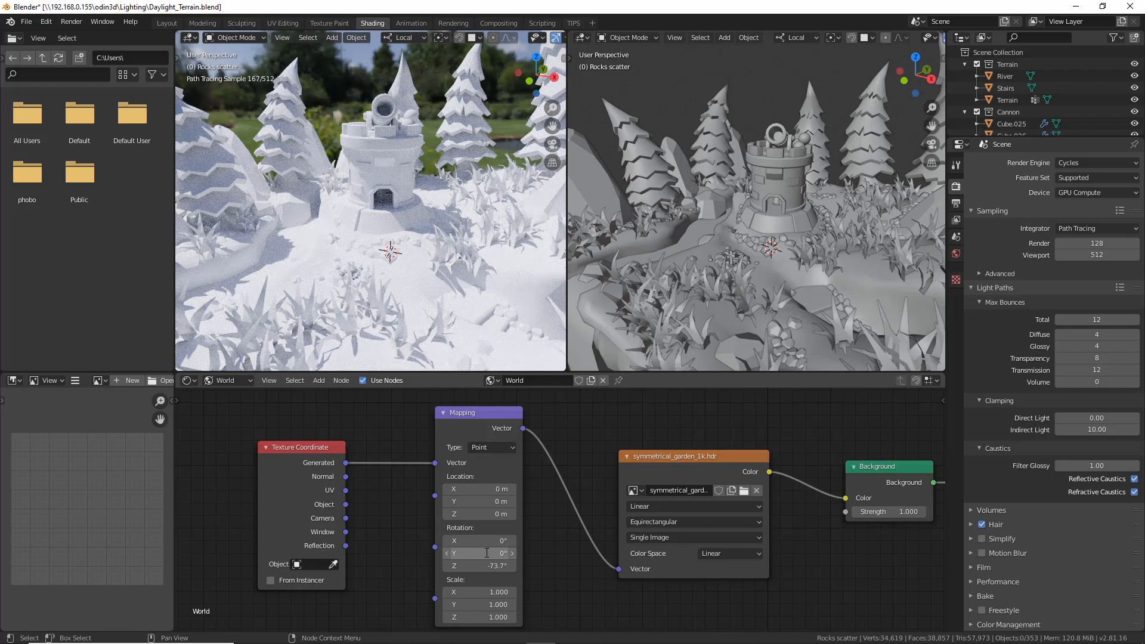
{"action": "middle_click_drag", "start_coordinate": [386, 241], "coordinate": [377, 213]}
{"action": "scroll", "coordinate": [377, 213], "scroll_direction": "down", "scroll_amount": 1}
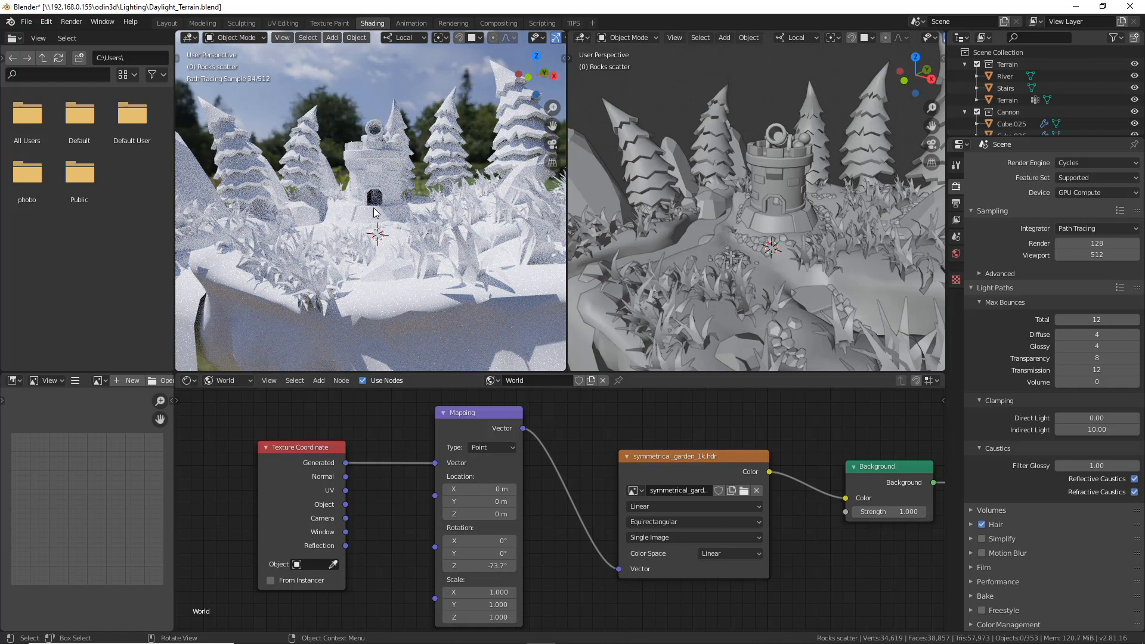
{"action": "middle_click_drag", "start_coordinate": [363, 137], "coordinate": [360, 116]}
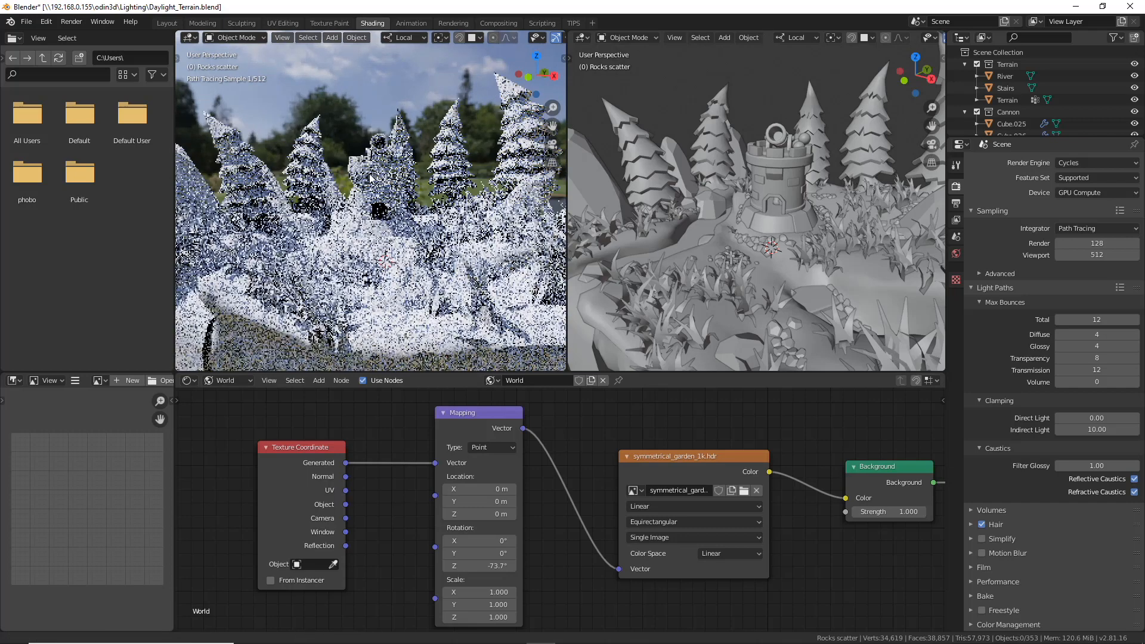
Switch the render engine to Eevee and inspect the terrain's shading in both 3D views.
{"action": "left_click", "coordinate": [1079, 164]}
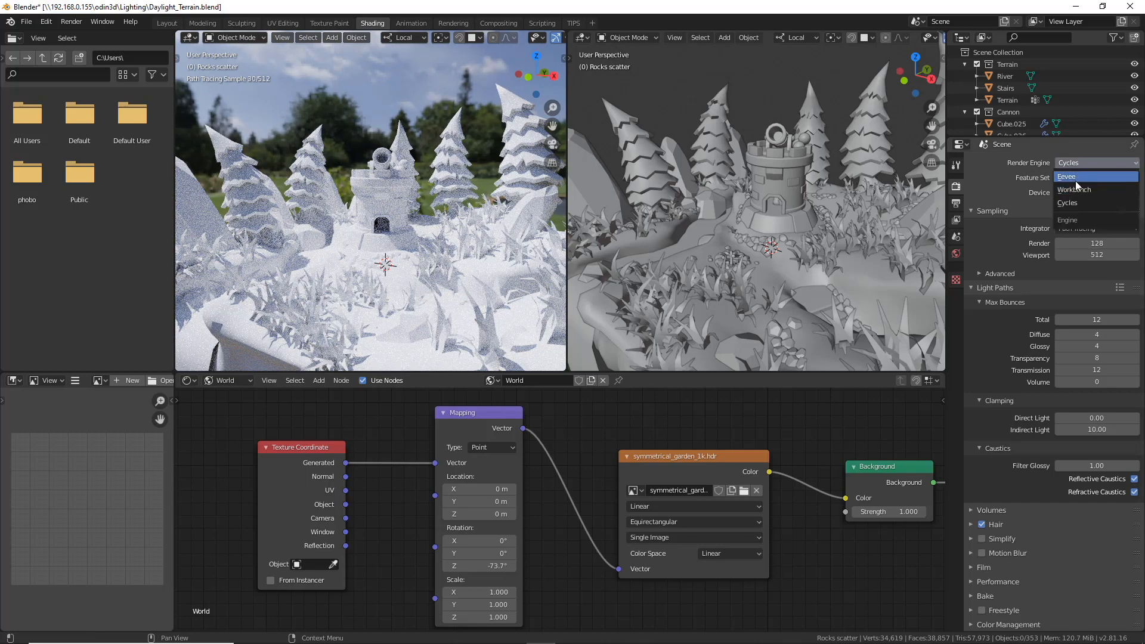
{"action": "mouse_move", "coordinate": [396, 222]}
{"action": "middle_mouse_down"}
{"action": "mouse_move", "coordinate": [466, 256]}
{"action": "mouse_move", "coordinate": [402, 223]}
{"action": "mouse_move", "coordinate": [362, 220]}
{"action": "mouse_move", "coordinate": [414, 223]}
{"action": "middle_mouse_up"}
{"action": "scroll", "coordinate": [380, 220], "scroll_direction": "up", "scroll_amount": 2}
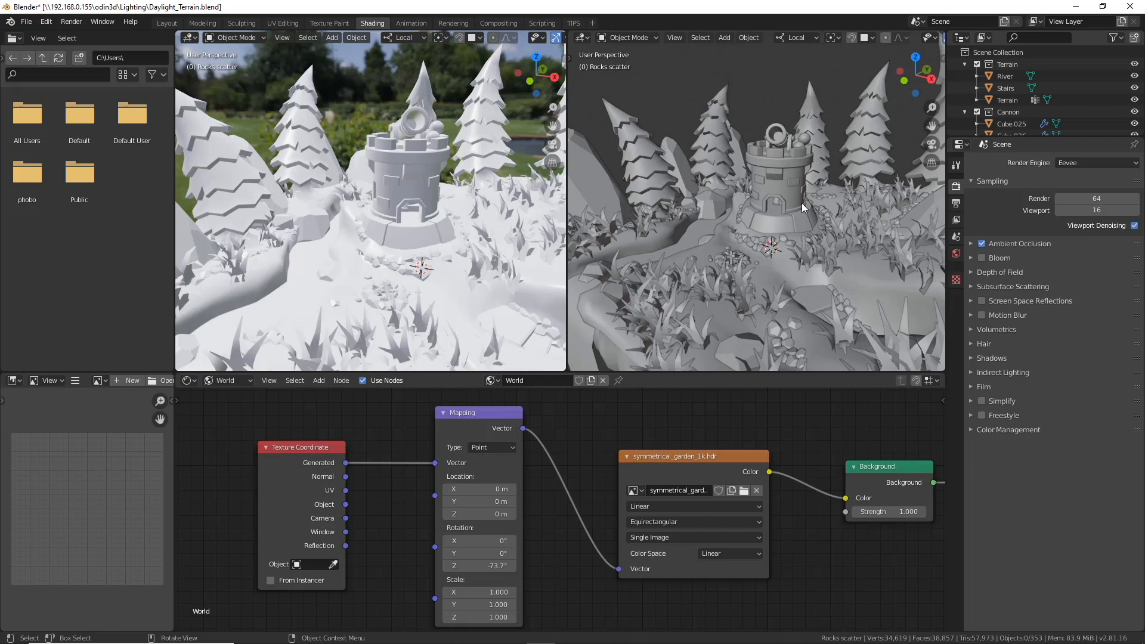
{"action": "scroll", "coordinate": [445, 218], "scroll_direction": "down", "scroll_amount": 1}
{"action": "scroll", "coordinate": [793, 201], "scroll_direction": "down", "scroll_amount": 1}
{"action": "middle_click_drag", "start_coordinate": [793, 201], "coordinate": [750, 272]}
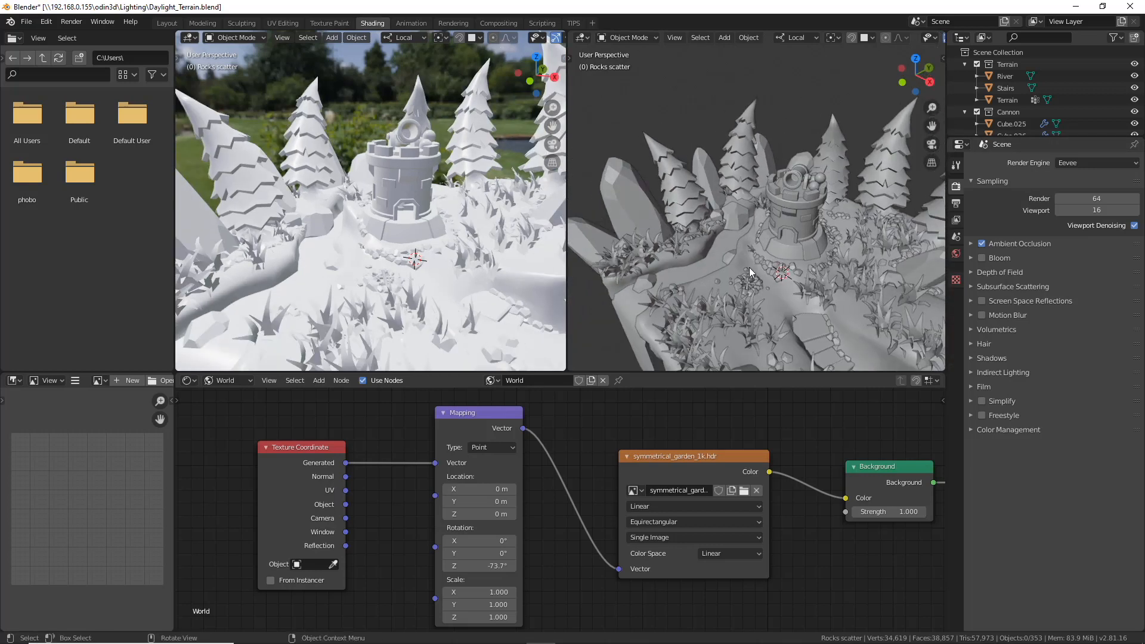
Enlarge the Outliner and collapse the scene's expanded collections, including Rocks, Rocks scatter, Grass and Camp Fire.
{"action": "right_click", "coordinate": [728, 267]}
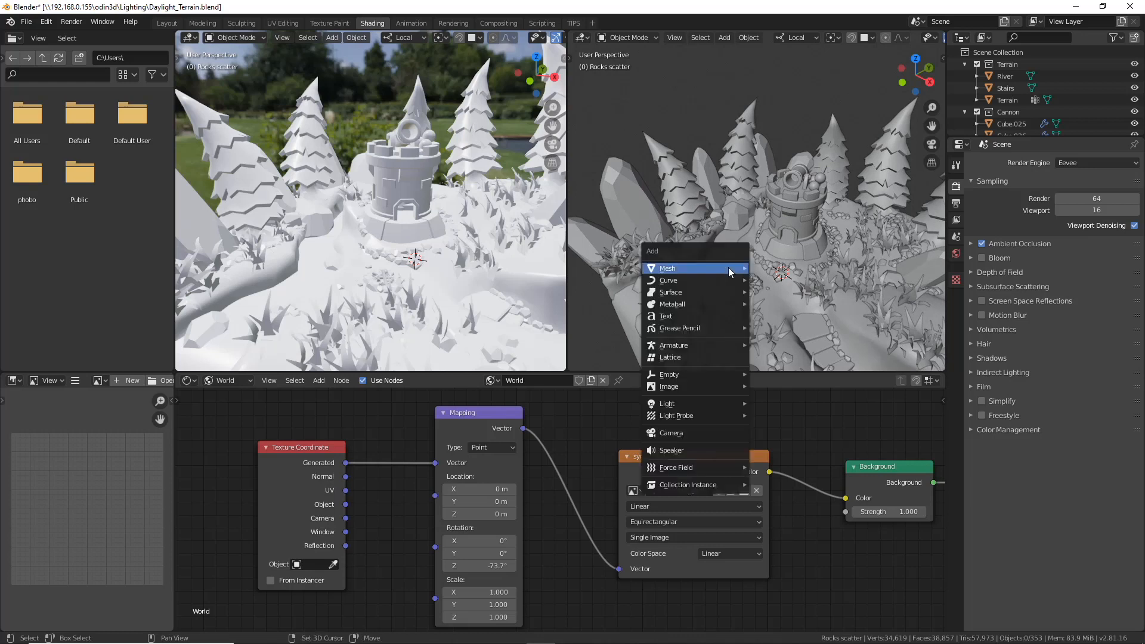
{"action": "left_click_drag", "start_coordinate": [1027, 137], "coordinate": [1026, 376]}
{"action": "left_click", "coordinate": [964, 99]}
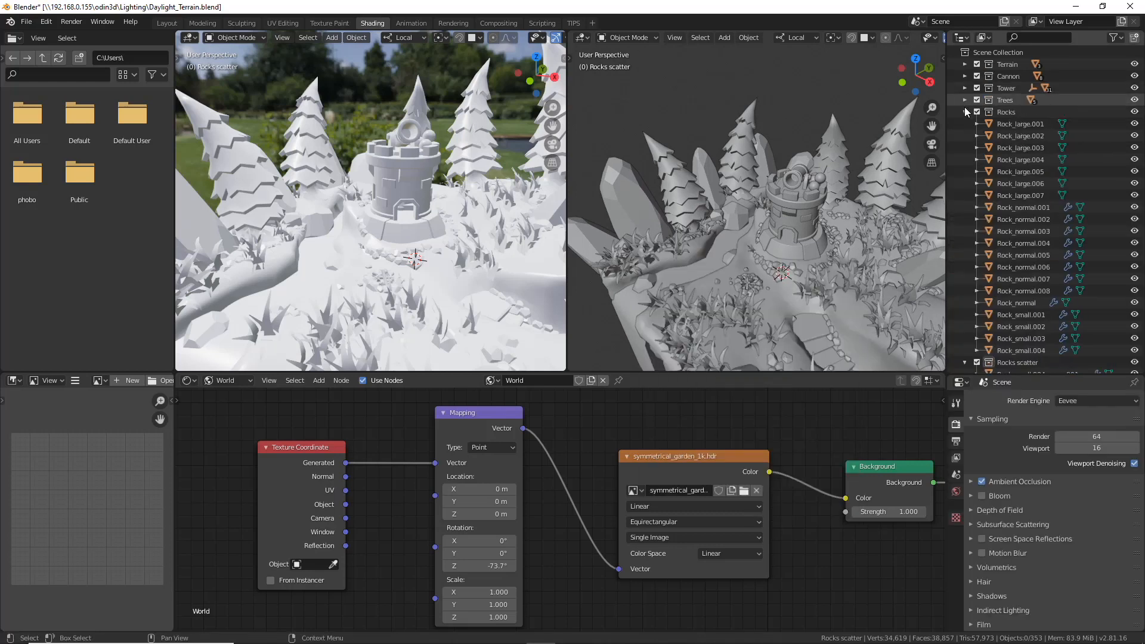
{"action": "left_click", "coordinate": [966, 112]}
{"action": "left_click", "coordinate": [964, 122]}
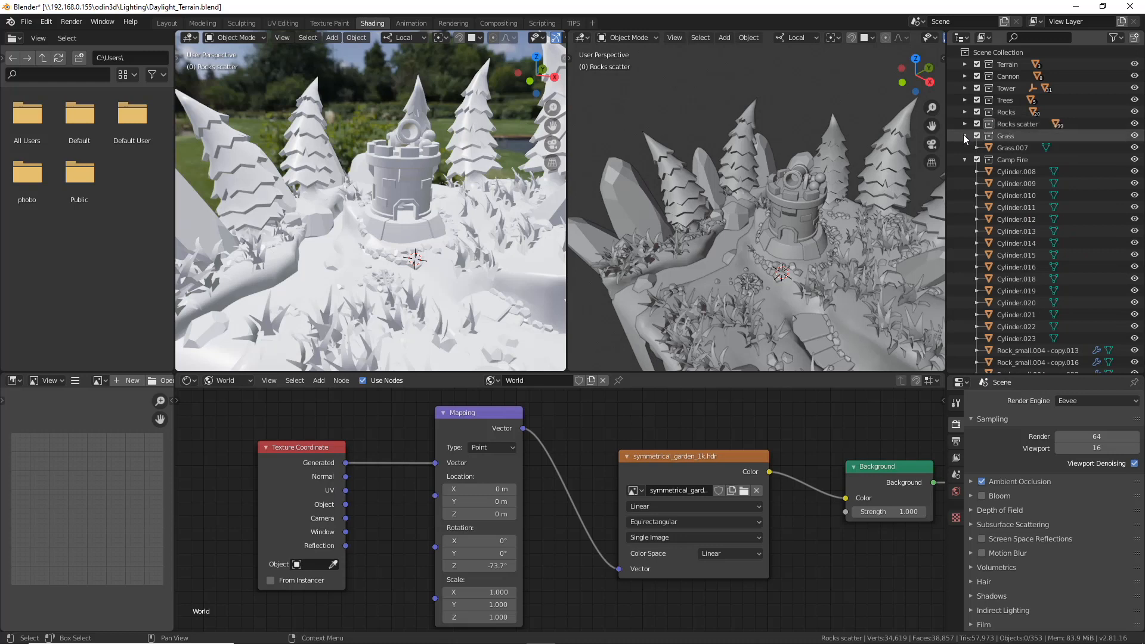
{"action": "left_click", "coordinate": [965, 136]}
{"action": "left_click", "coordinate": [965, 148]}
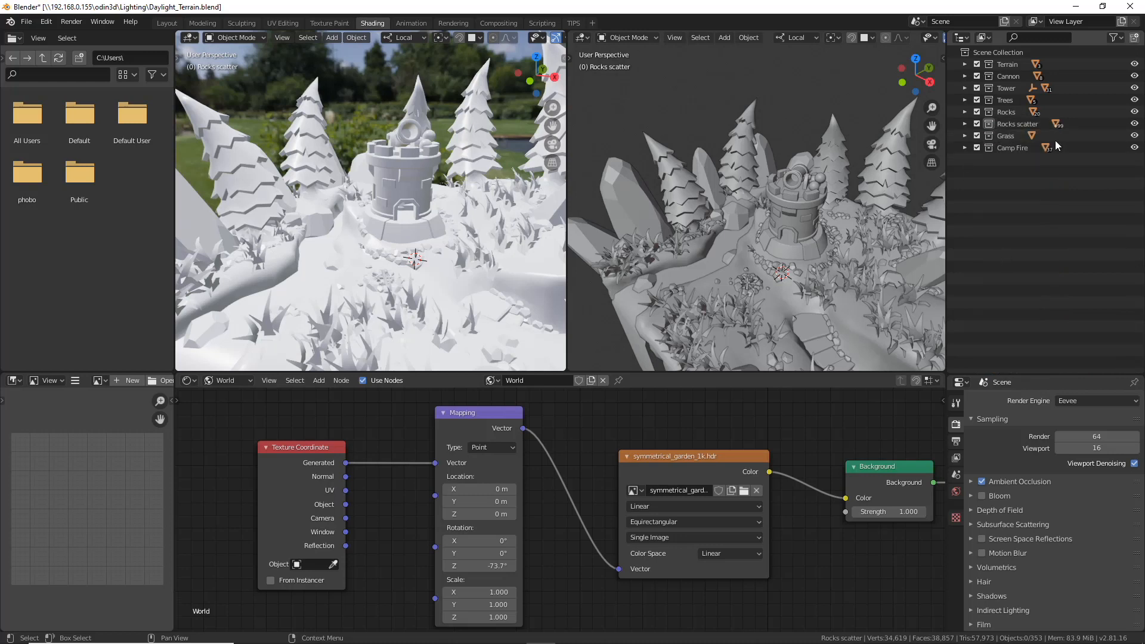
Create a new collection directly under the Scene Collection and name it Lights.
{"action": "left_click", "coordinate": [967, 53]}
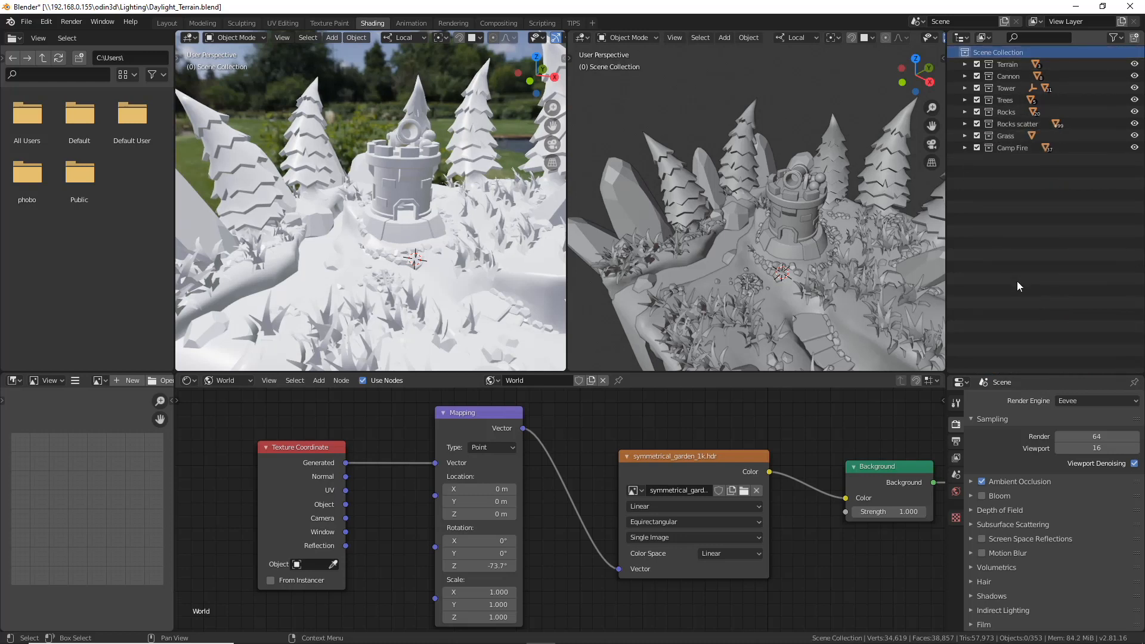
{"action": "left_click", "coordinate": [1135, 40]}
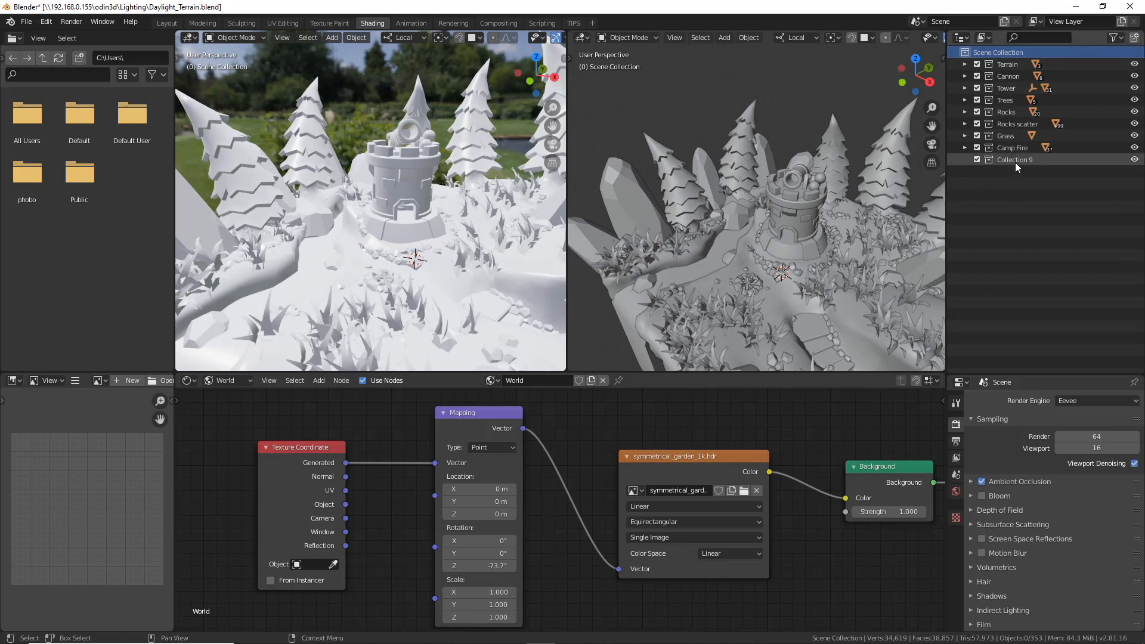
{"action": "double_click", "coordinate": [1014, 159]}
{"action": "type", "text": "Lights"}
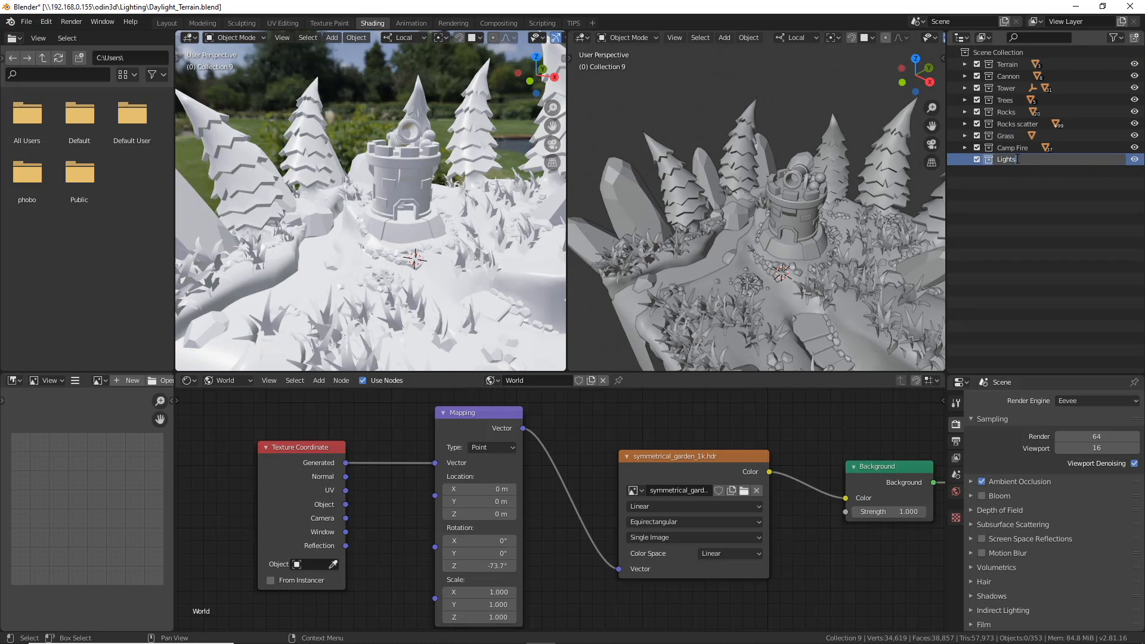
{"action": "key", "text": "Return"}
Add a Sun light to the Lights collection and move it straight up along Z above the tower.
{"action": "key", "text": "shift+a"}
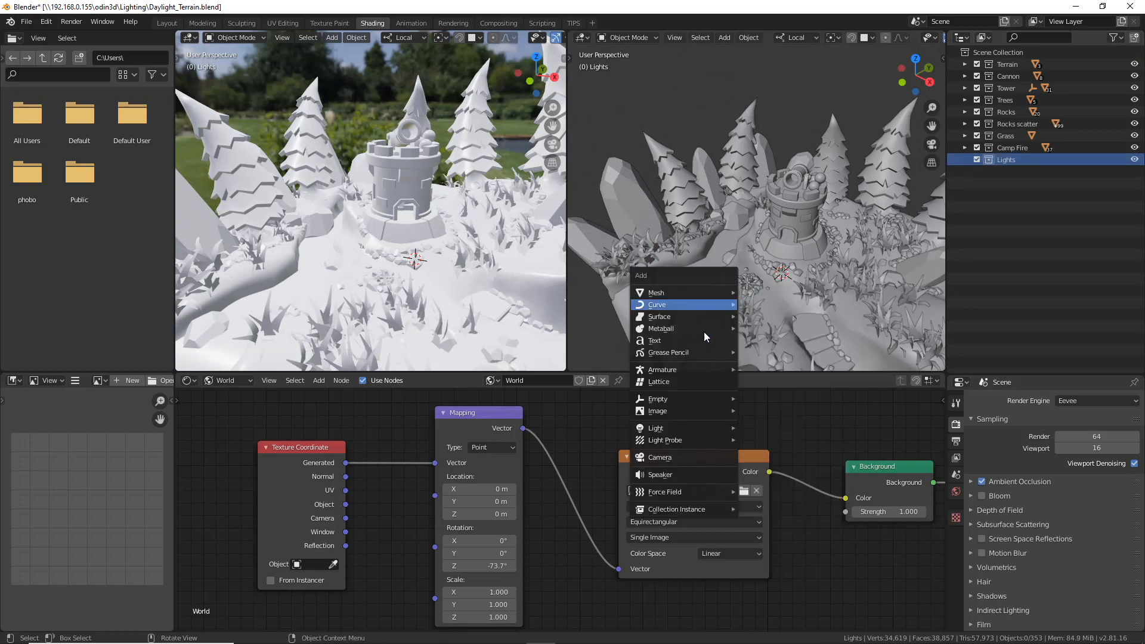
{"action": "mouse_move", "coordinate": [672, 437]}
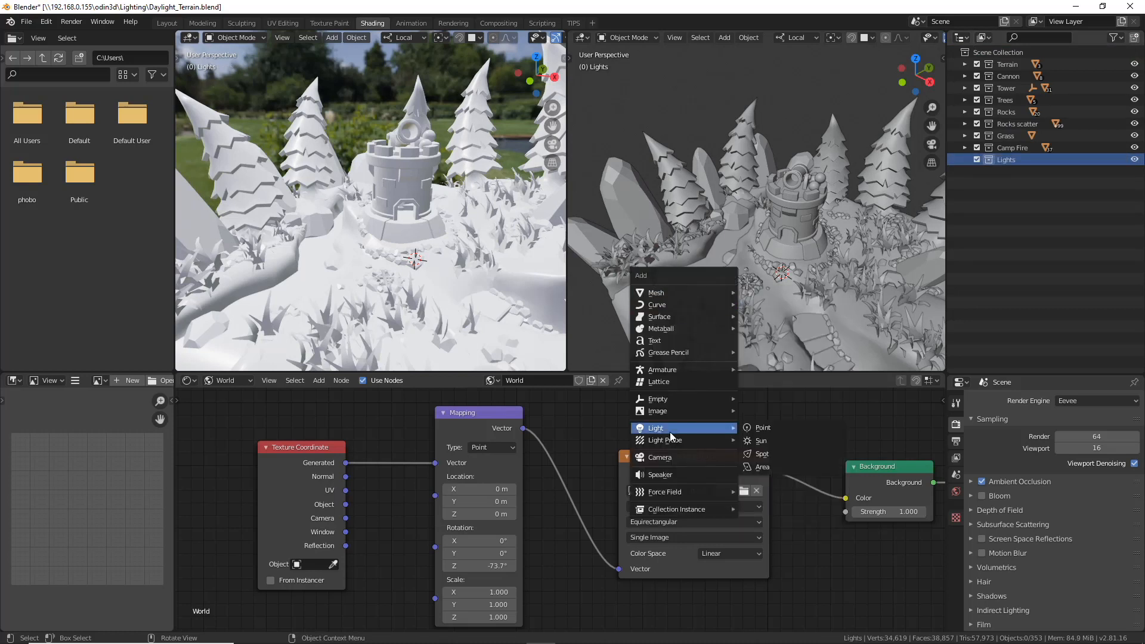
{"action": "left_click", "coordinate": [774, 440]}
{"action": "middle_click_drag", "start_coordinate": [774, 334], "coordinate": [775, 227]}
{"action": "key", "text": "g"}
{"action": "key", "text": "z"}
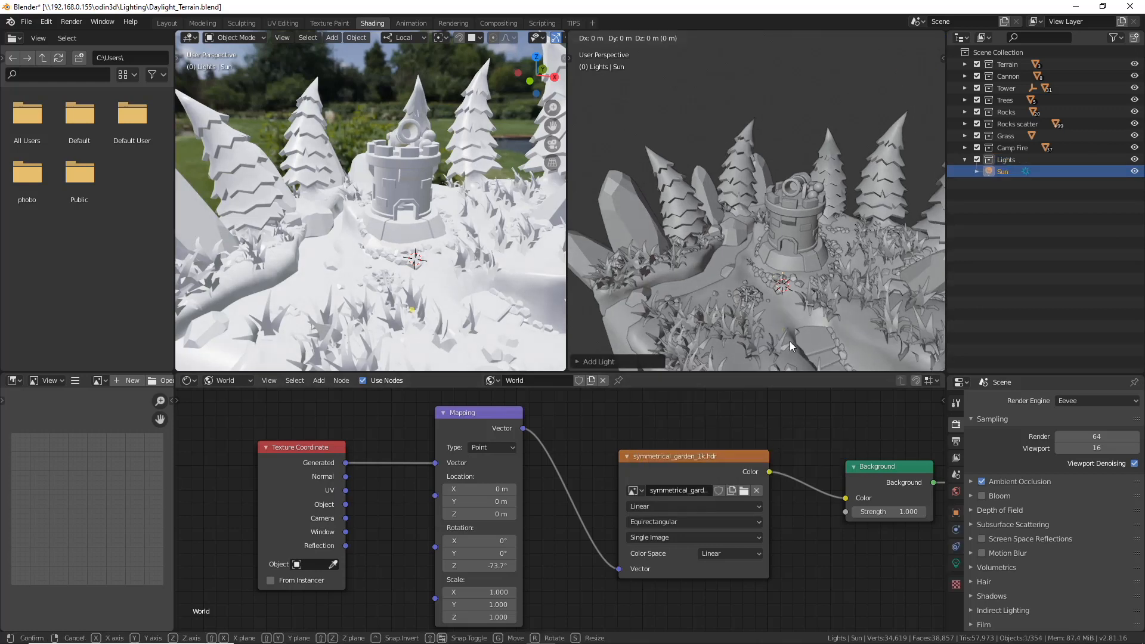
{"action": "left_click", "coordinate": [794, 128]}
{"action": "scroll", "coordinate": [505, 39], "scroll_direction": "down", "scroll_amount": 5}
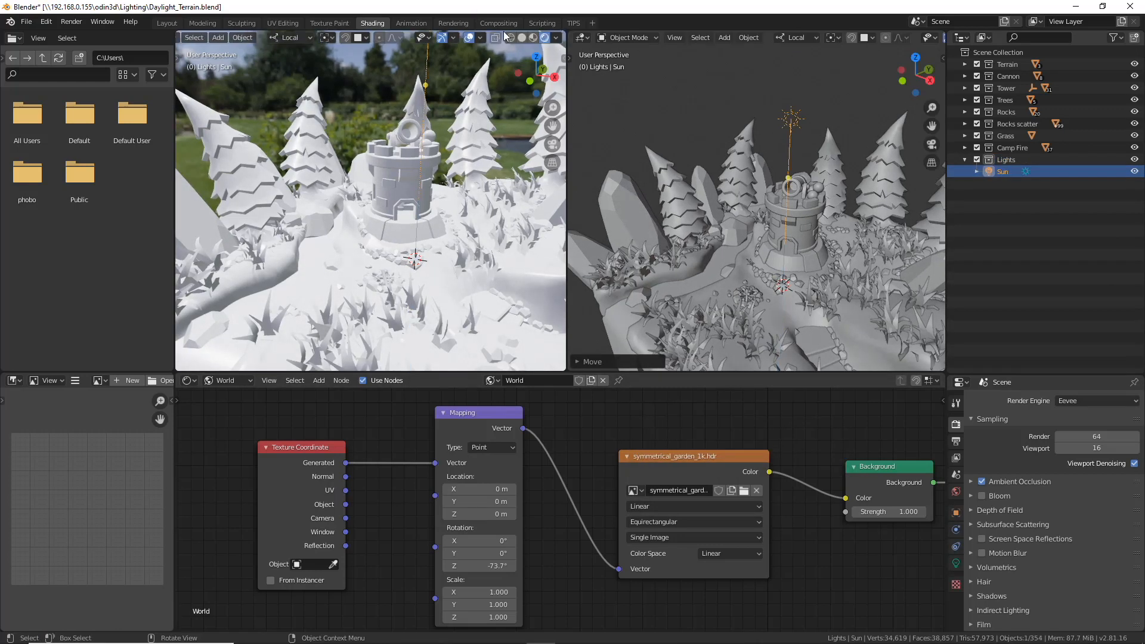
Rotate the Sun light so that its beam falls at an angle across the tower and terrain.
{"action": "middle_click_drag", "start_coordinate": [438, 202], "coordinate": [499, 213]}
{"action": "mouse_move", "coordinate": [806, 177]}
{"action": "middle_mouse_down"}
{"action": "mouse_move", "coordinate": [764, 186]}
{"action": "mouse_move", "coordinate": [799, 179]}
{"action": "middle_mouse_up"}
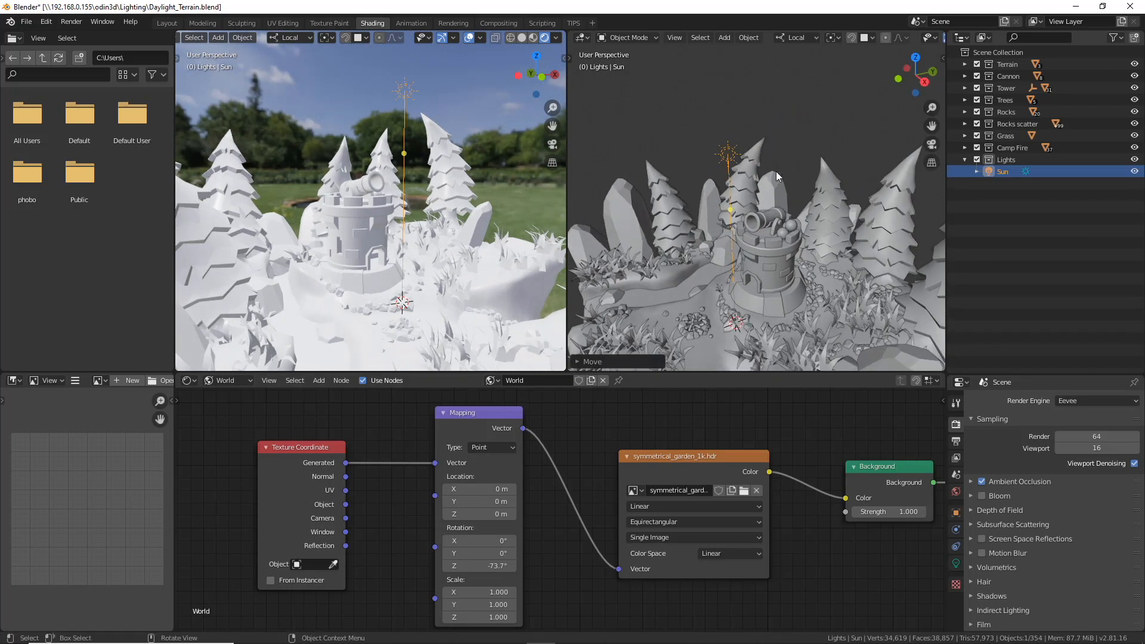
{"action": "key", "text": "r"}
{"action": "left_click", "coordinate": [815, 165]}
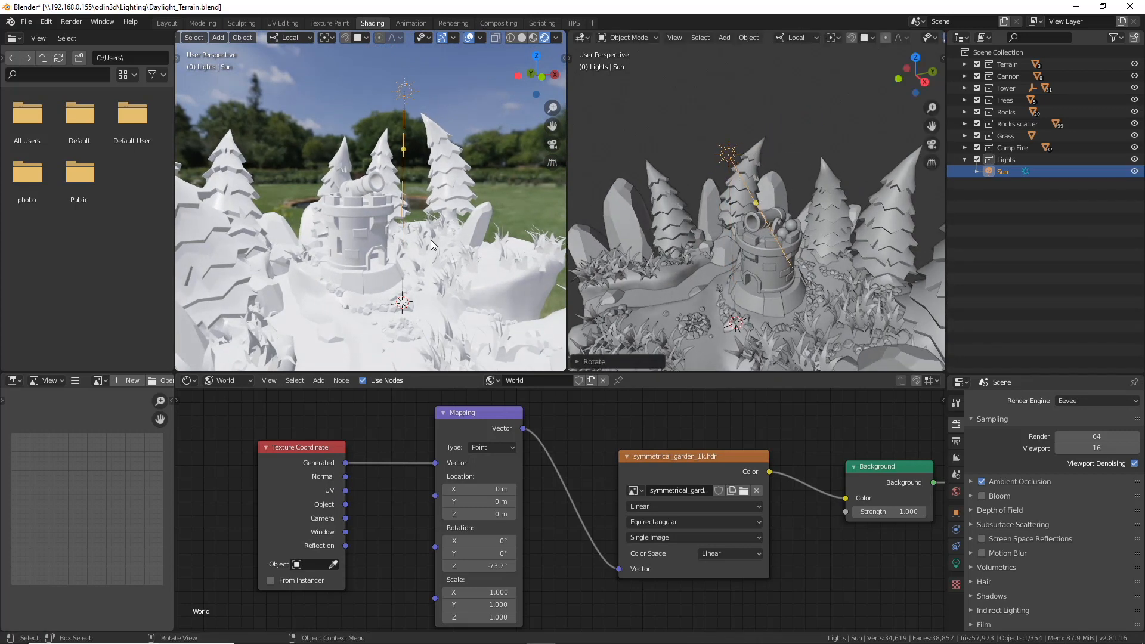
{"action": "middle_click_drag", "start_coordinate": [430, 240], "coordinate": [542, 273]}
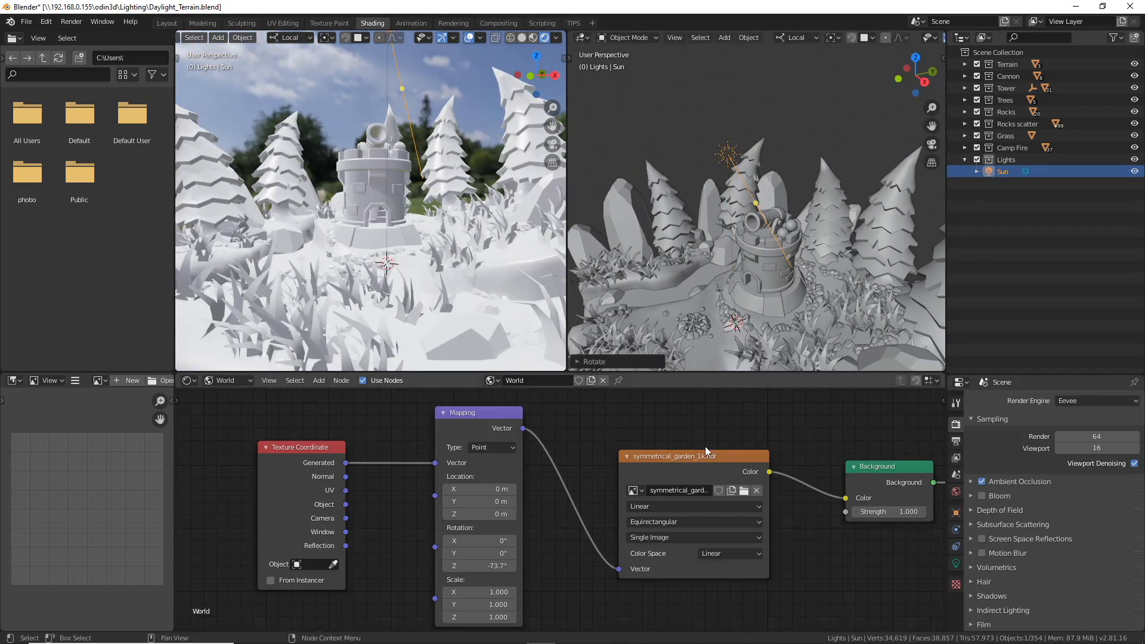
Set the world Background node's strength to 0.2 and check the sunlit terrain from a higher angle.
{"action": "middle_click_drag", "start_coordinate": [831, 453], "coordinate": [637, 457]}
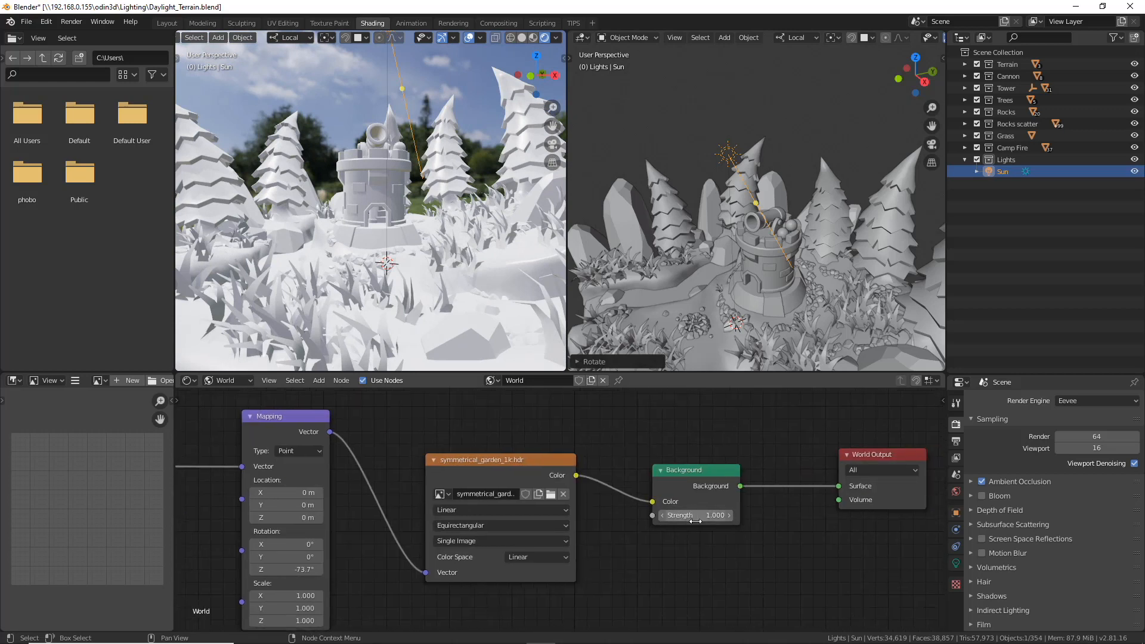
{"action": "left_click", "coordinate": [662, 515]}
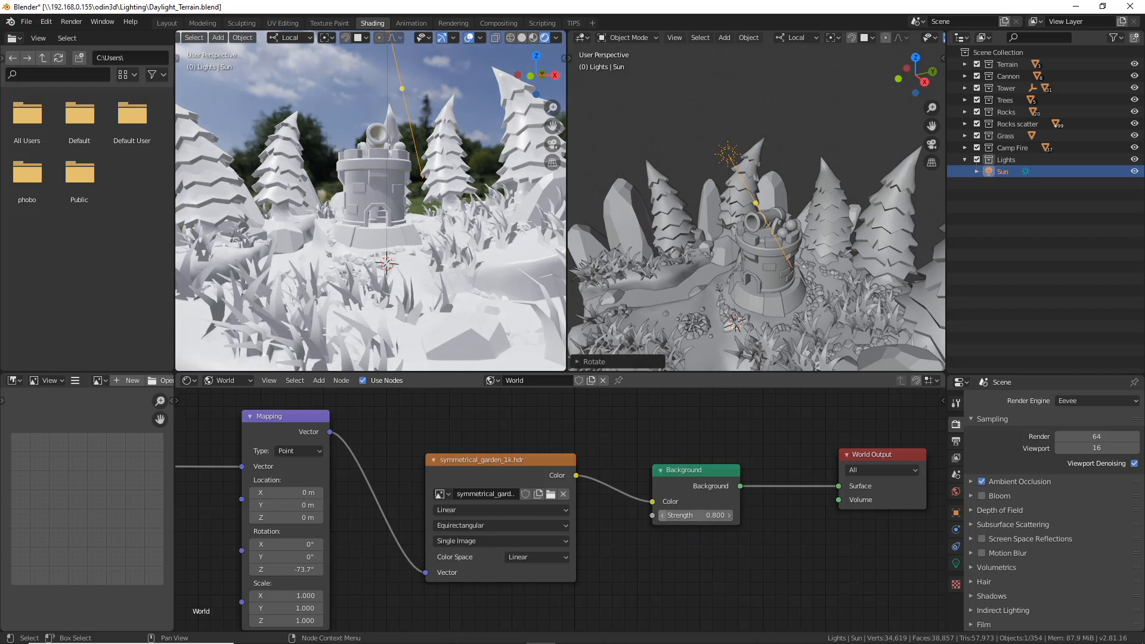
{"action": "left_click", "coordinate": [662, 515]}
{"action": "left_click", "coordinate": [662, 516]}
{"action": "left_click", "coordinate": [662, 515]}
{"action": "left_click", "coordinate": [662, 515]}
{"action": "left_click", "coordinate": [662, 516]}
{"action": "left_click", "coordinate": [663, 516]}
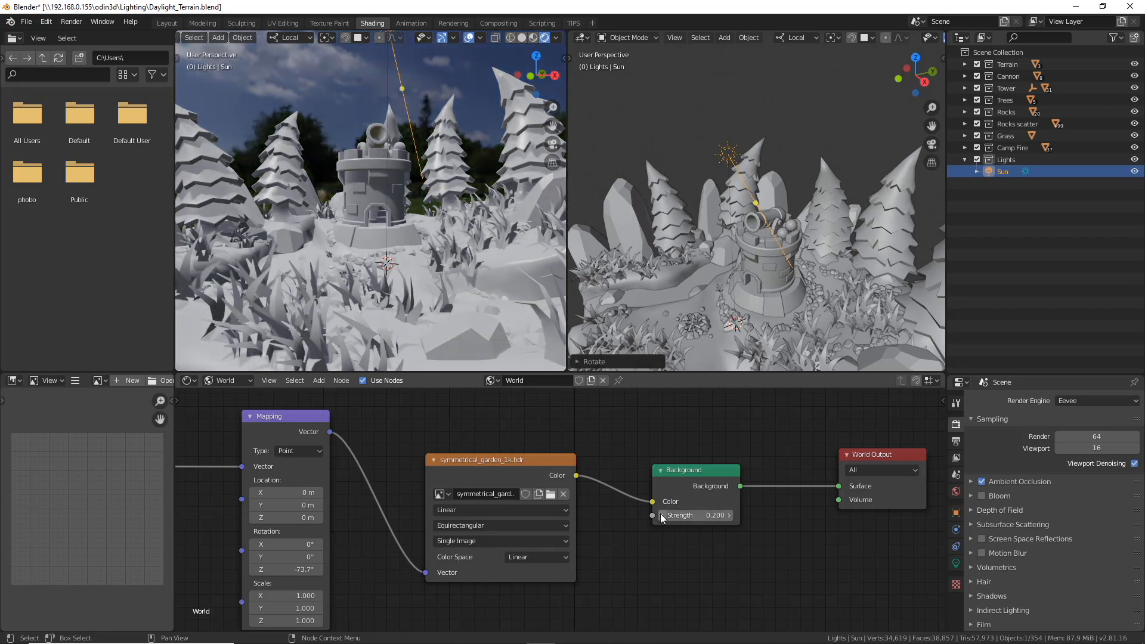
{"action": "middle_click_drag", "start_coordinate": [405, 250], "coordinate": [453, 169]}
{"action": "middle_click_drag", "start_coordinate": [504, 94], "coordinate": [522, 173]}
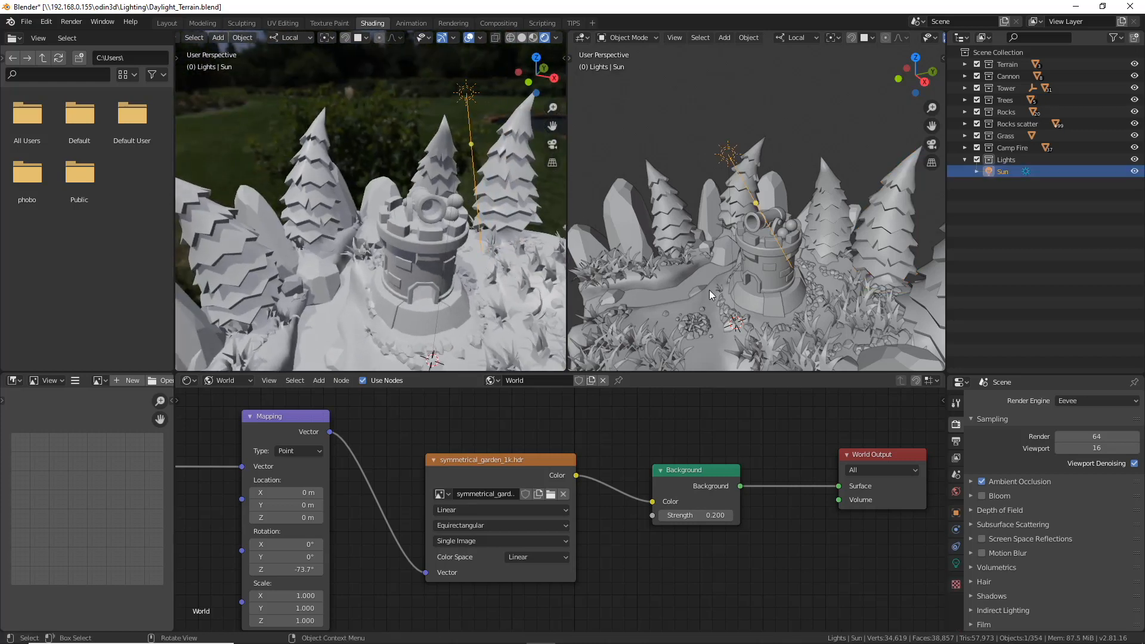
Set the Sun light's strength to 2 and inspect the shadows around the tower.
{"action": "left_click", "coordinate": [956, 563]}
{"action": "left_click", "coordinate": [1093, 477]}
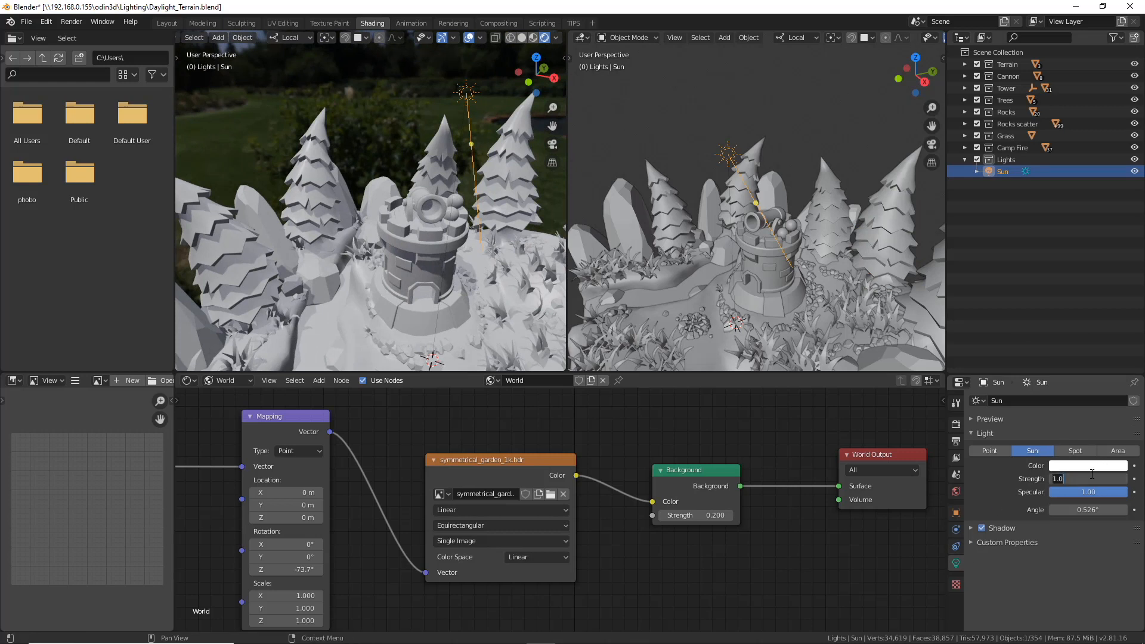
{"action": "type", "text": "2"}
{"action": "key", "text": "Return"}
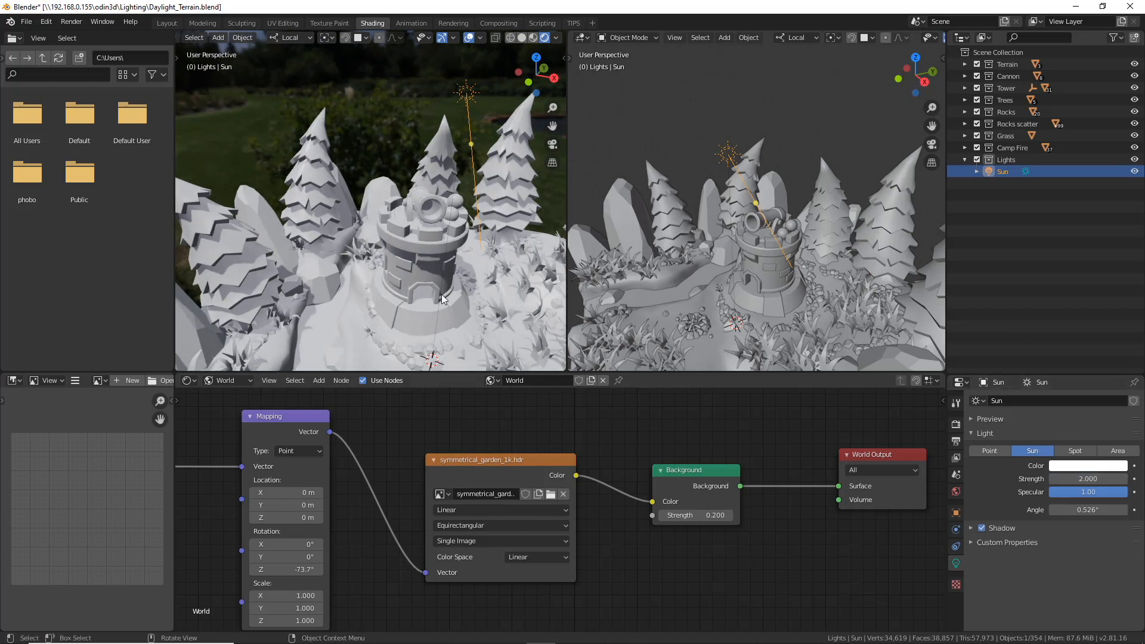
{"action": "middle_click_drag", "start_coordinate": [382, 185], "coordinate": [427, 249]}
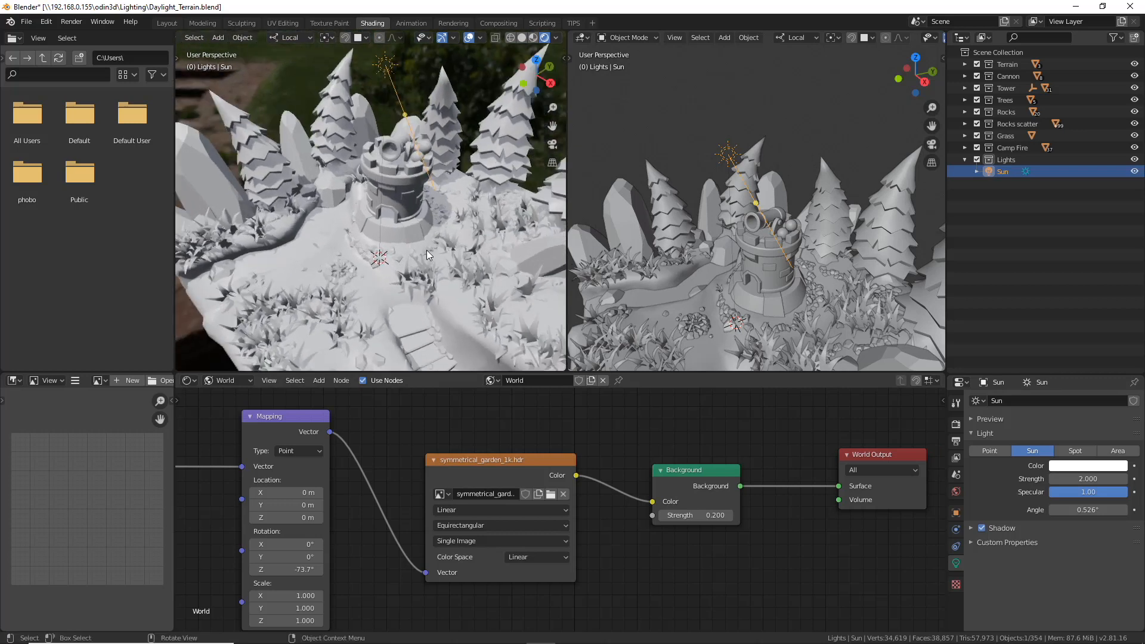
{"action": "scroll", "coordinate": [427, 247], "scroll_direction": "up", "scroll_amount": 3}
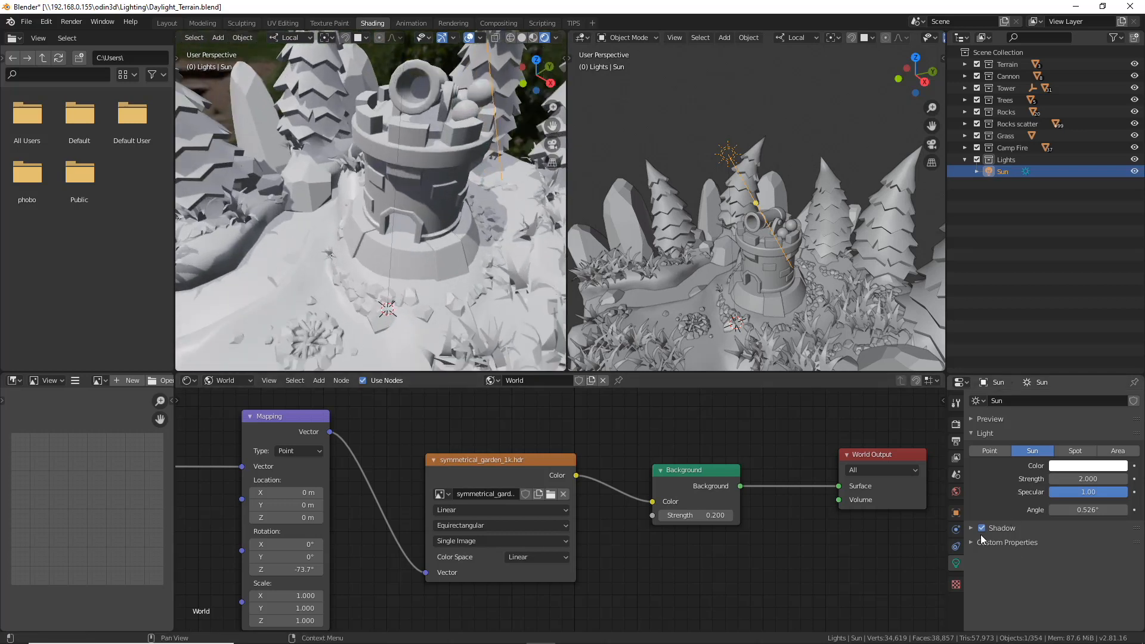
Enable Contact Shadows in the Sun light's shadow settings.
{"action": "left_click", "coordinate": [972, 528]}
{"action": "scroll", "coordinate": [1015, 531], "scroll_direction": "down", "scroll_amount": 1}
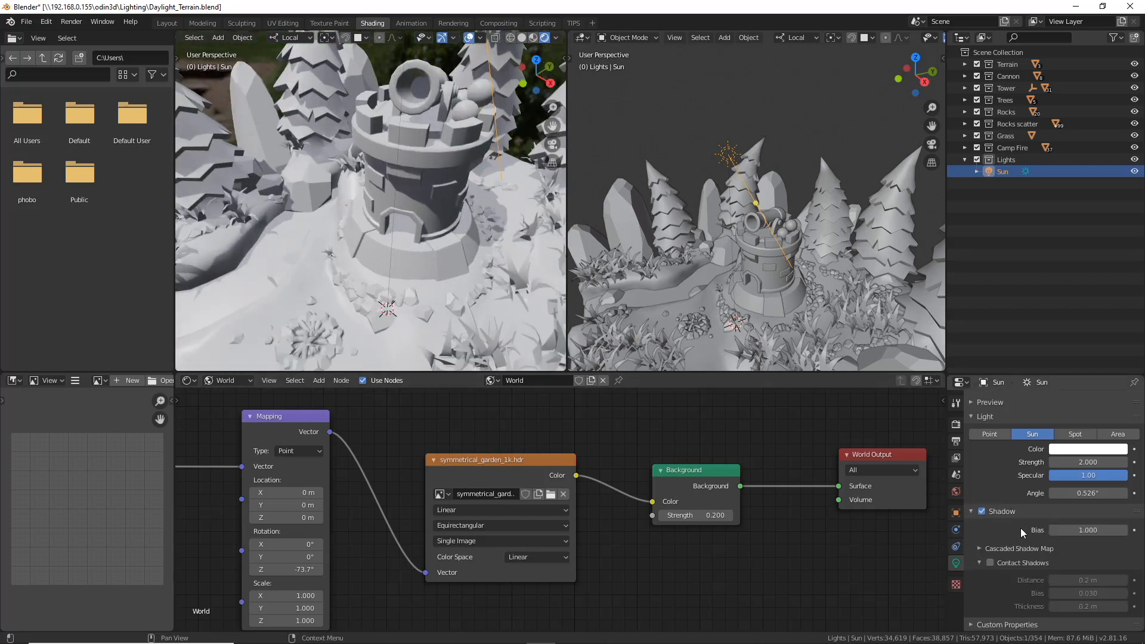
{"action": "left_click", "coordinate": [992, 562]}
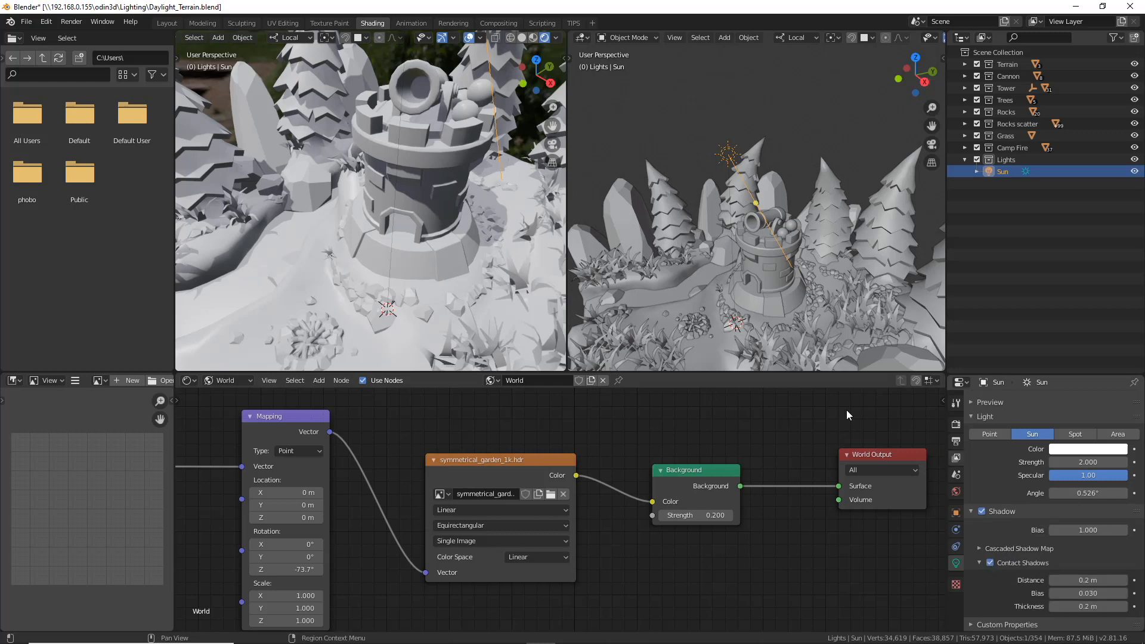
Set the Sun light's strength to 3 and inspect the shadows on the grass, trees and whole island.
{"action": "scroll", "coordinate": [425, 199], "scroll_direction": "up", "scroll_amount": 5}
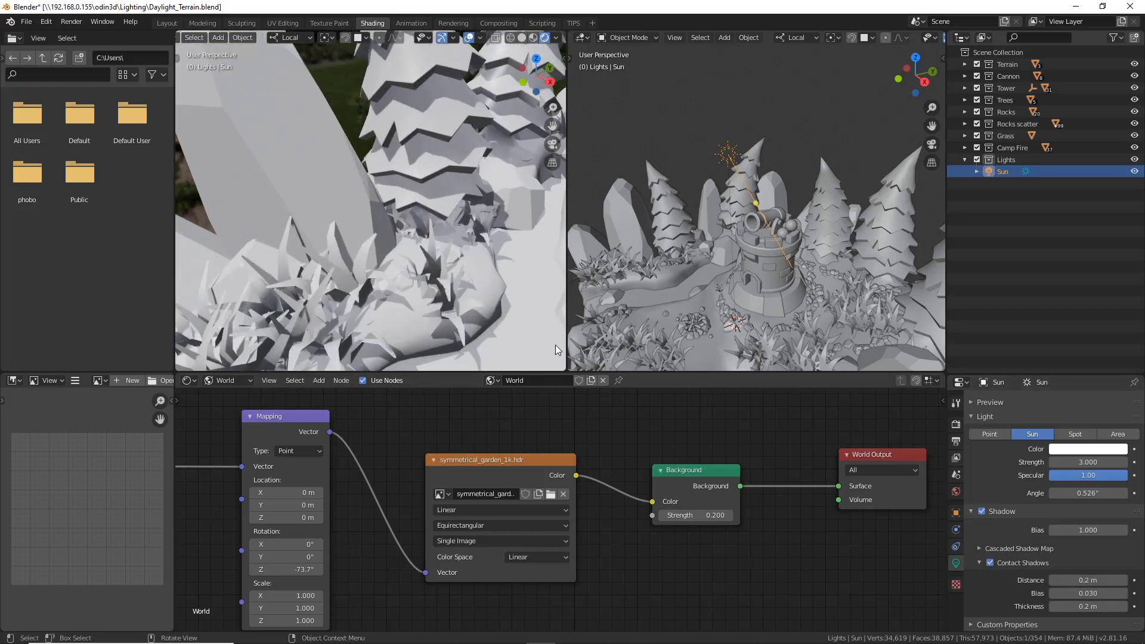
{"action": "scroll", "coordinate": [493, 278], "scroll_direction": "down", "scroll_amount": 2}
{"action": "middle_click_drag", "start_coordinate": [511, 249], "coordinate": [308, 192], "text": "shift"}
{"action": "scroll", "coordinate": [417, 213], "scroll_direction": "down", "scroll_amount": 4}
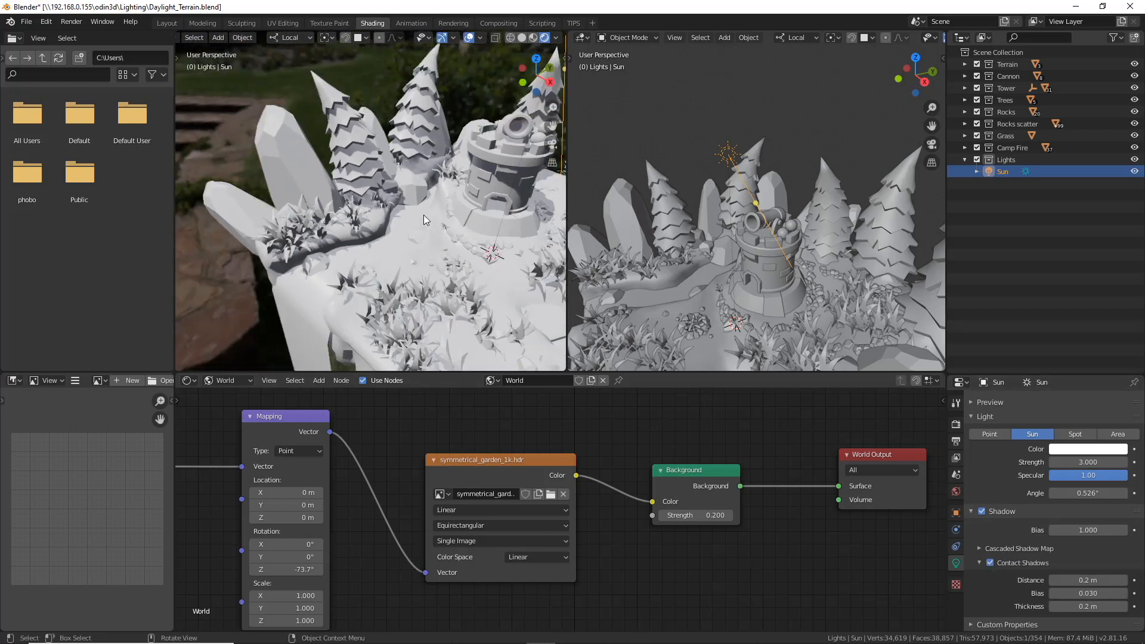
{"action": "middle_click_drag", "start_coordinate": [423, 215], "coordinate": [287, 259], "text": "shift"}
{"action": "scroll", "coordinate": [315, 247], "scroll_direction": "down", "scroll_amount": 3}
{"action": "middle_click_drag", "start_coordinate": [342, 236], "coordinate": [419, 190]}
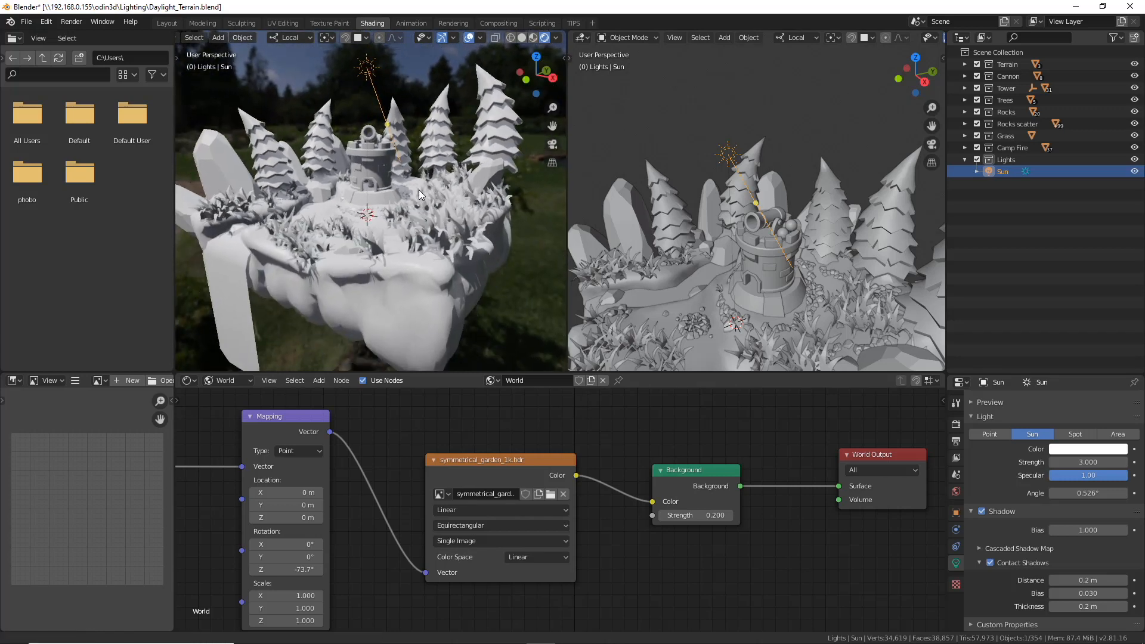
Select the Terrain object and assign a new Principled BSDF material to it.
{"action": "left_click", "coordinate": [408, 345]}
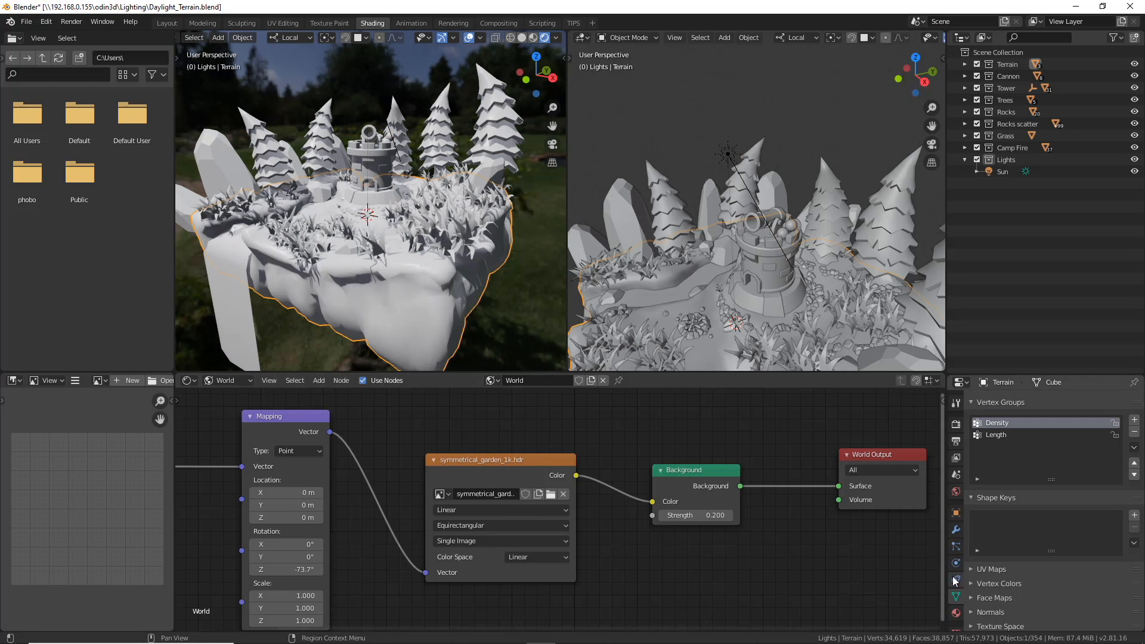
{"action": "left_click", "coordinate": [957, 614]}
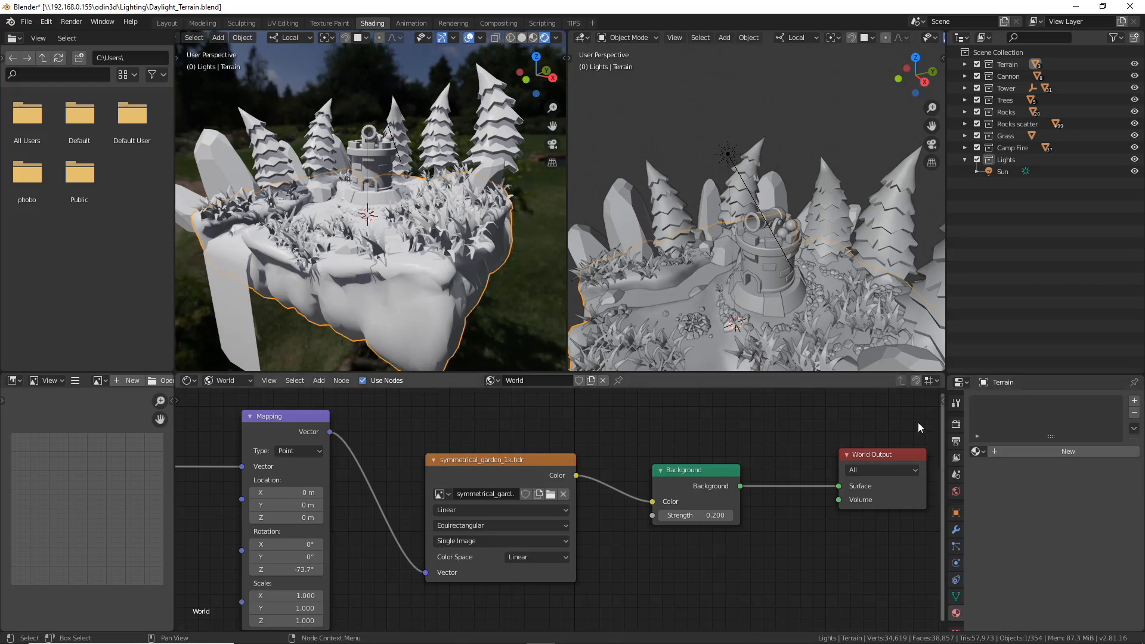
{"action": "left_click", "coordinate": [1026, 456]}
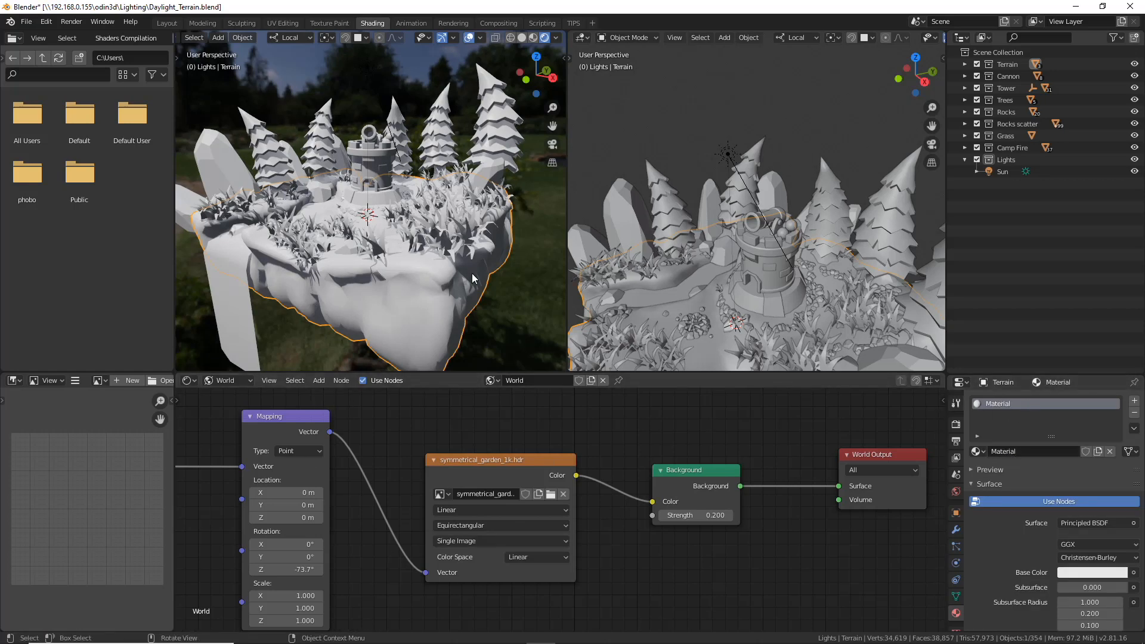
Select every object except the Sun, make Terrain the active one, and link its material to all the others.
{"action": "key", "text": "a"}
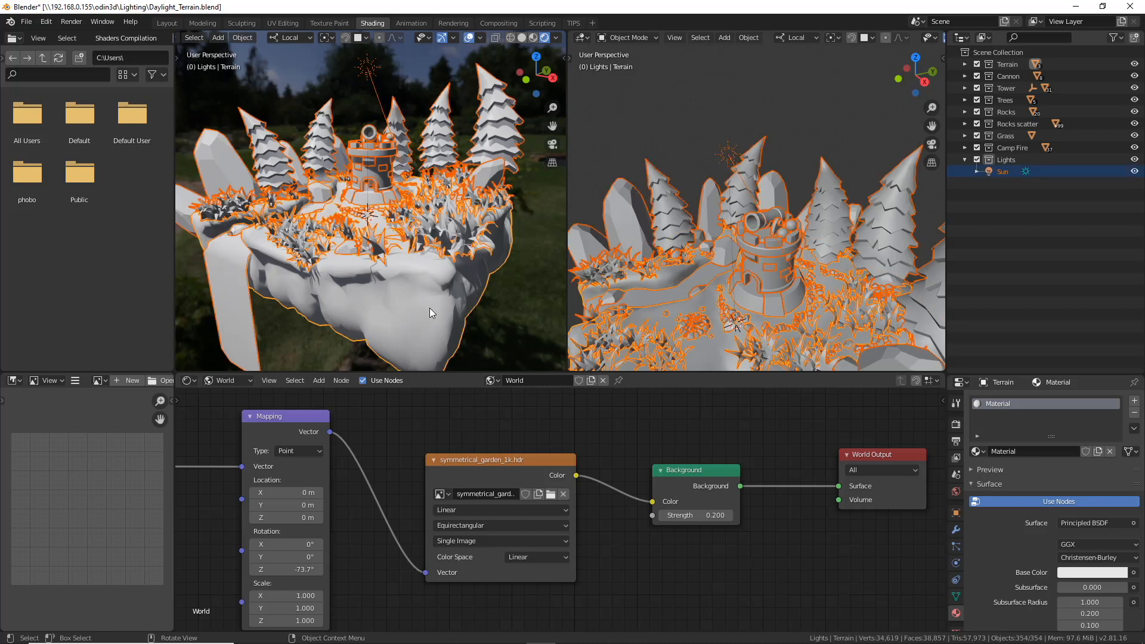
{"action": "left_click", "coordinate": [364, 63], "text": "shift"}
{"action": "left_click", "coordinate": [361, 60], "text": "shift"}
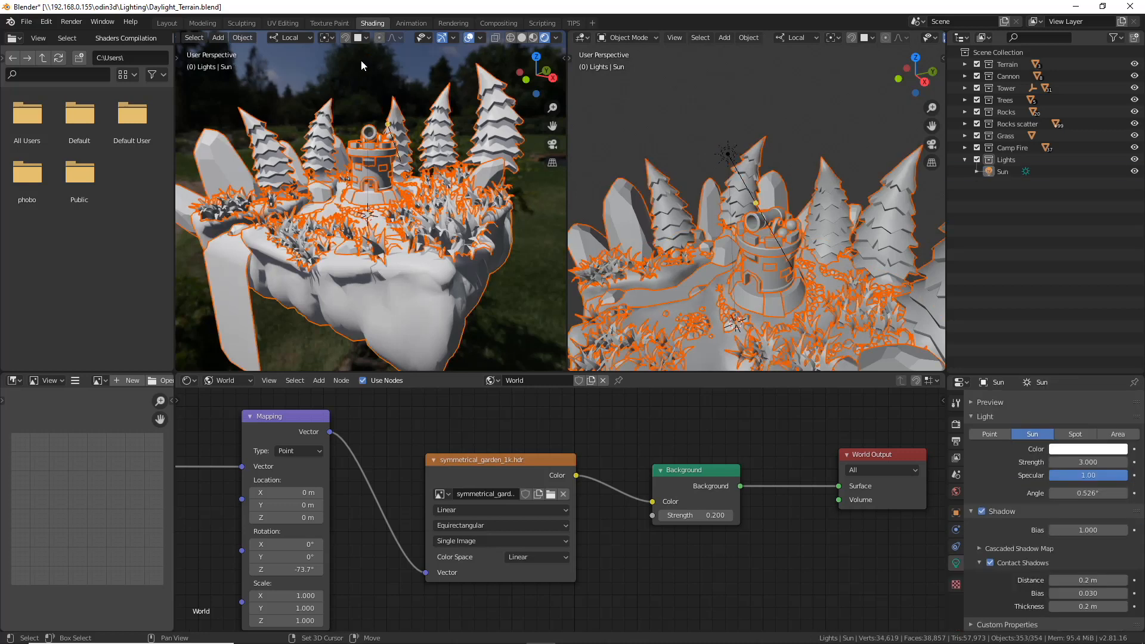
{"action": "left_click", "coordinate": [425, 321], "text": "shift"}
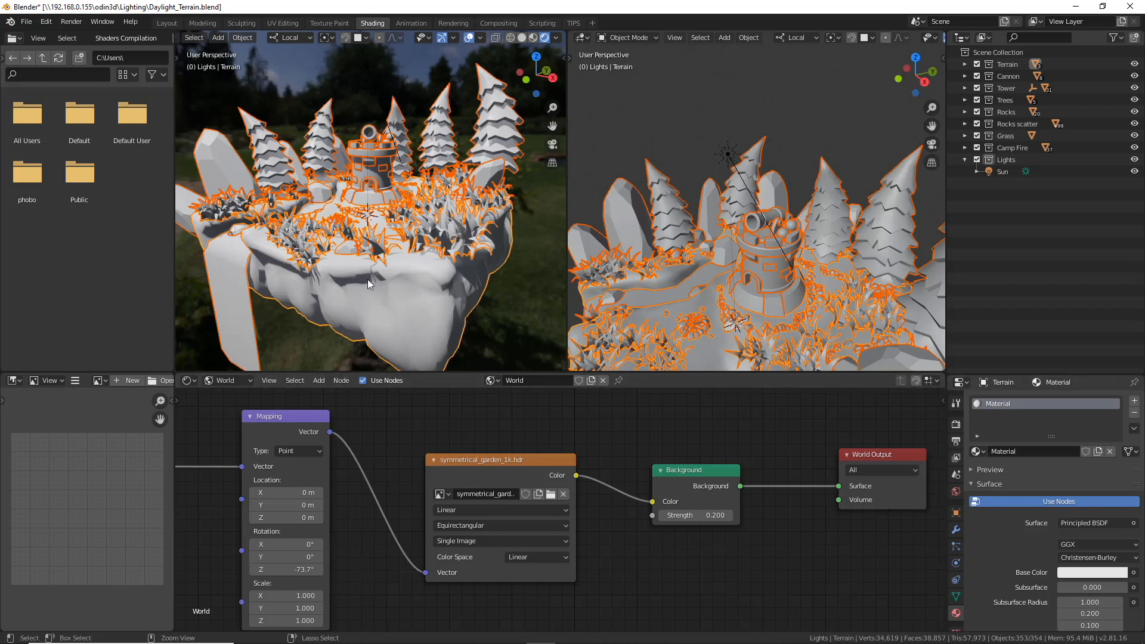
{"action": "key", "text": "ctrl+l"}
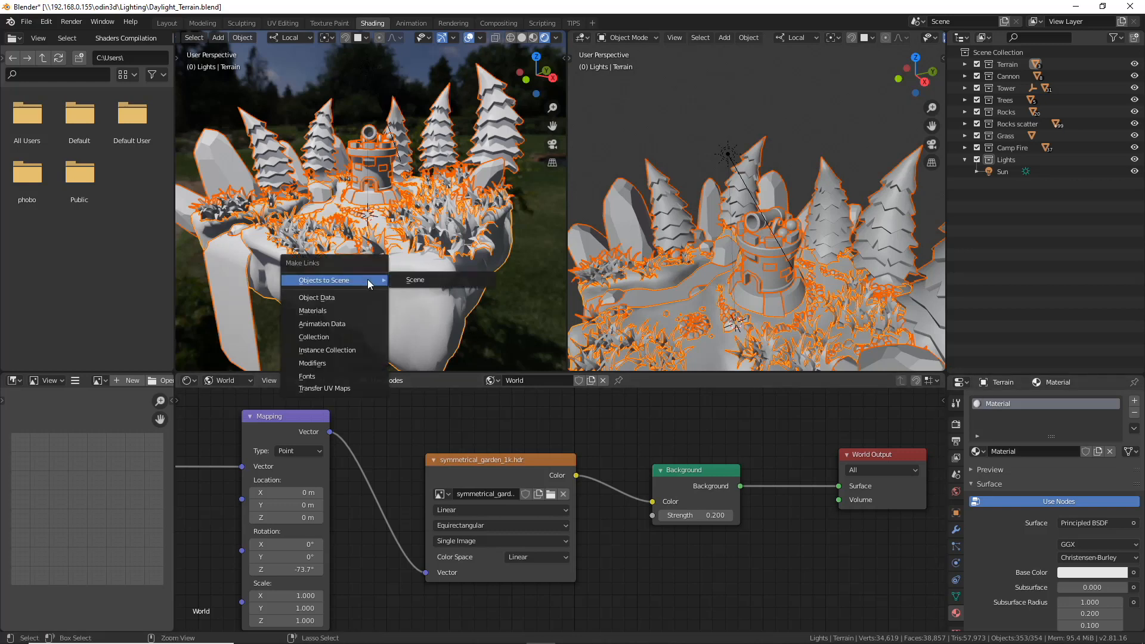
{"action": "left_click", "coordinate": [350, 309]}
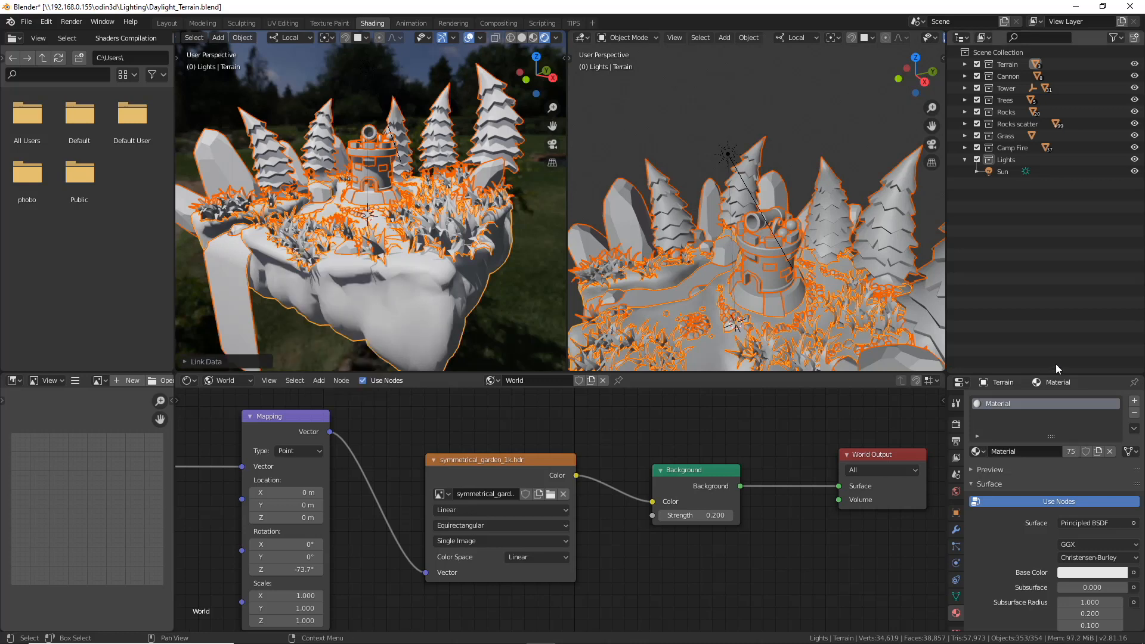
Select a tree, display its object material nodes, and darken the shared material's Base Color to a value of 0.764.
{"action": "left_click", "coordinate": [434, 116]}
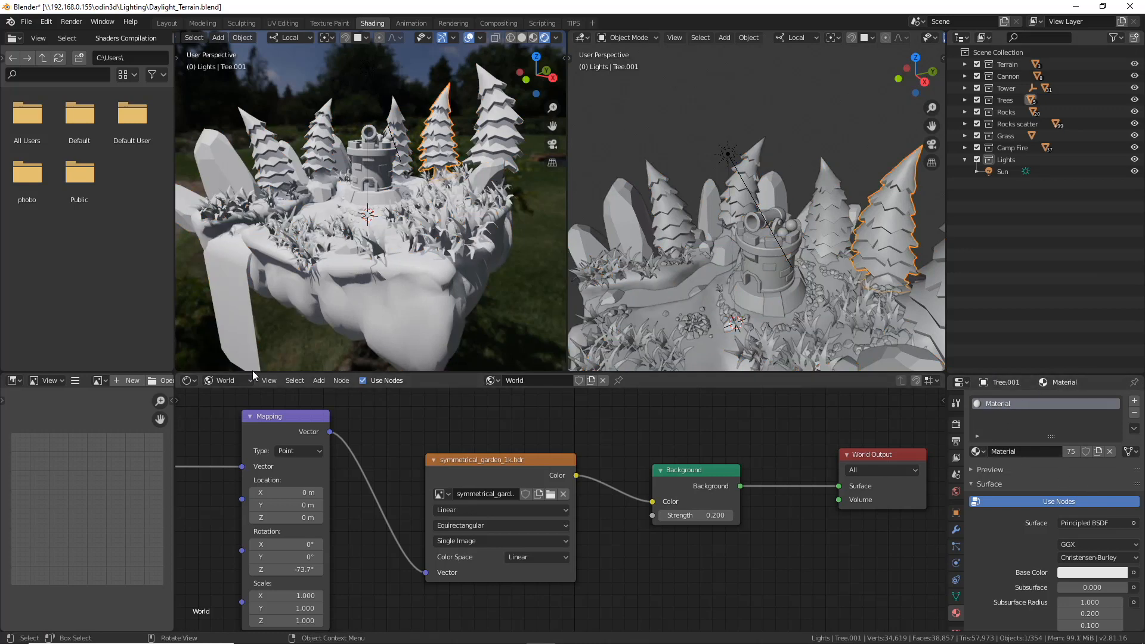
{"action": "scroll", "coordinate": [344, 150], "scroll_direction": "up", "scroll_amount": 5}
{"action": "middle_click_drag", "start_coordinate": [343, 150], "coordinate": [385, 271]}
{"action": "left_click", "coordinate": [229, 380]}
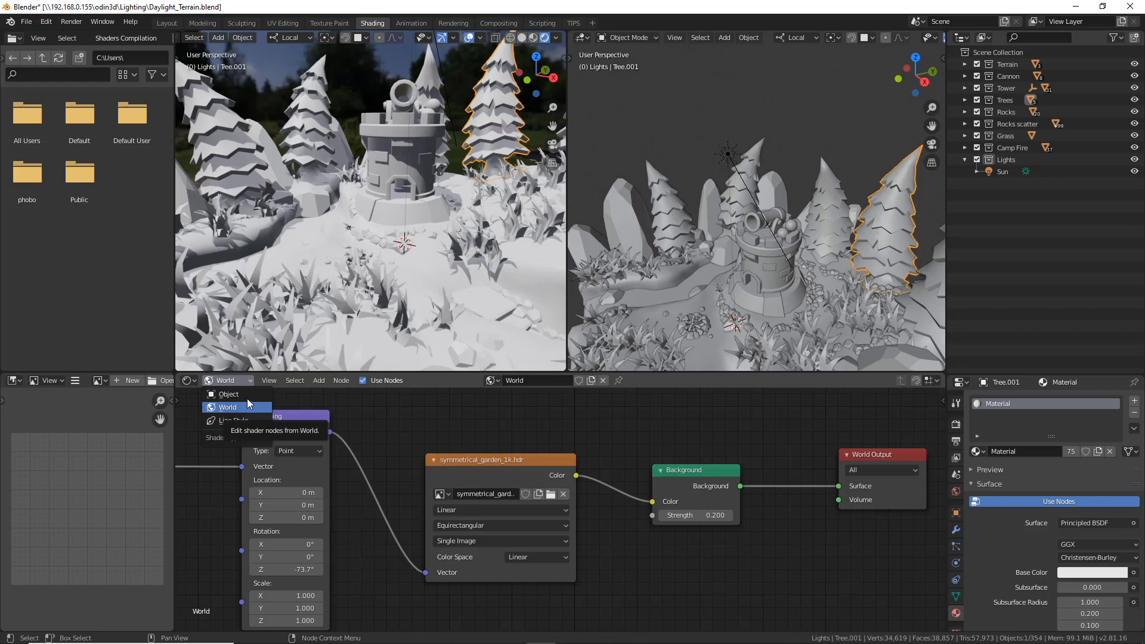
{"action": "left_click", "coordinate": [229, 395]}
{"action": "key", "text": "Home"}
{"action": "left_click", "coordinate": [531, 497]}
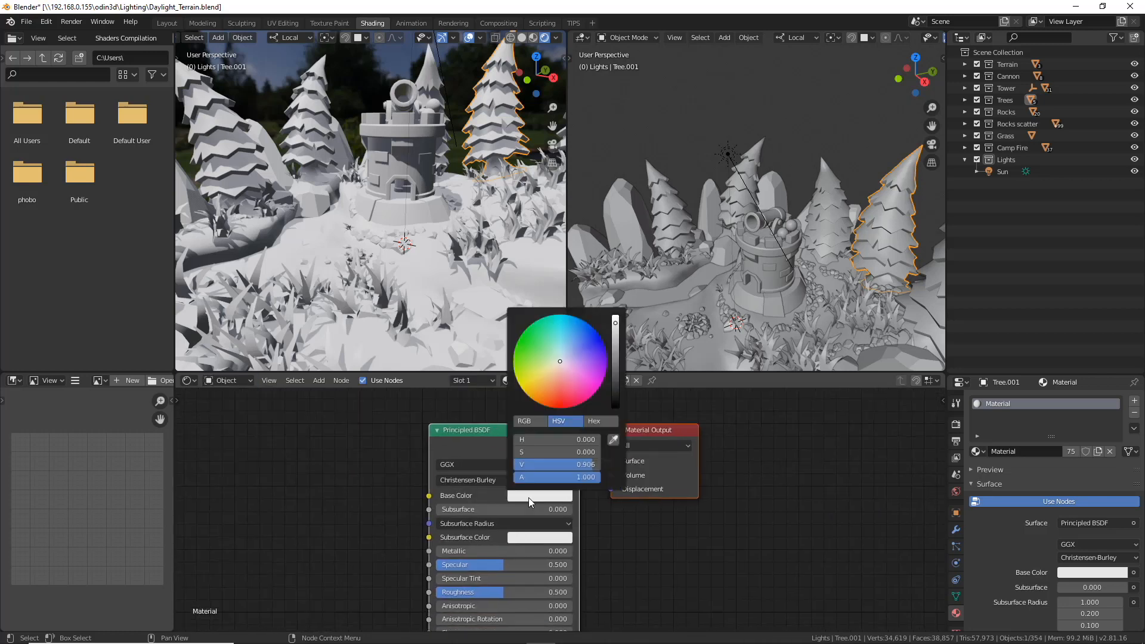
{"action": "left_click_drag", "start_coordinate": [616, 324], "coordinate": [616, 337]}
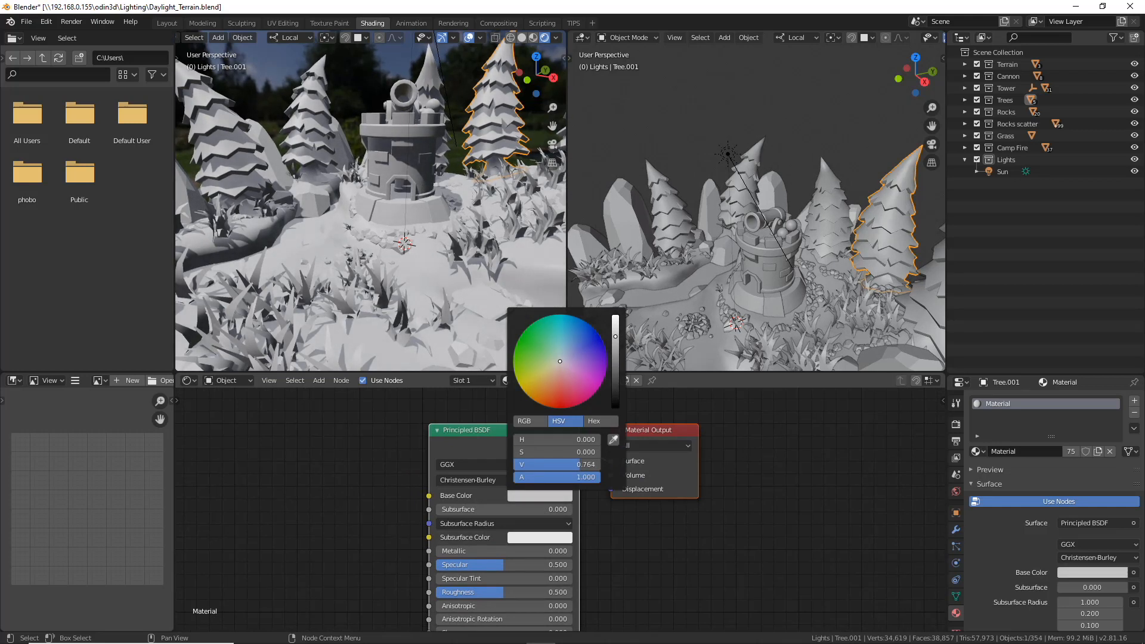
{"action": "middle_click_drag", "start_coordinate": [349, 255], "coordinate": [422, 221]}
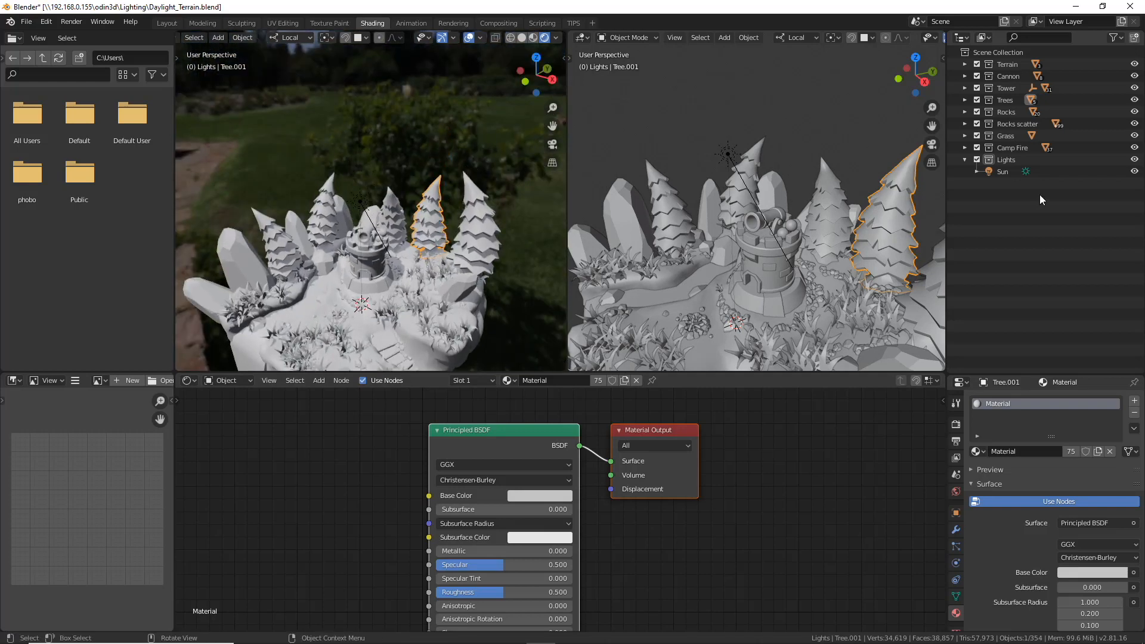
Select the Sun light and re-aim its direction over the tower and surrounding terrain.
{"action": "left_click", "coordinate": [1008, 172]}
{"action": "middle_click_drag", "start_coordinate": [318, 221], "coordinate": [477, 218]}
{"action": "scroll", "coordinate": [409, 195], "scroll_direction": "up", "scroll_amount": 3}
{"action": "middle_click_drag", "start_coordinate": [739, 212], "coordinate": [774, 207]}
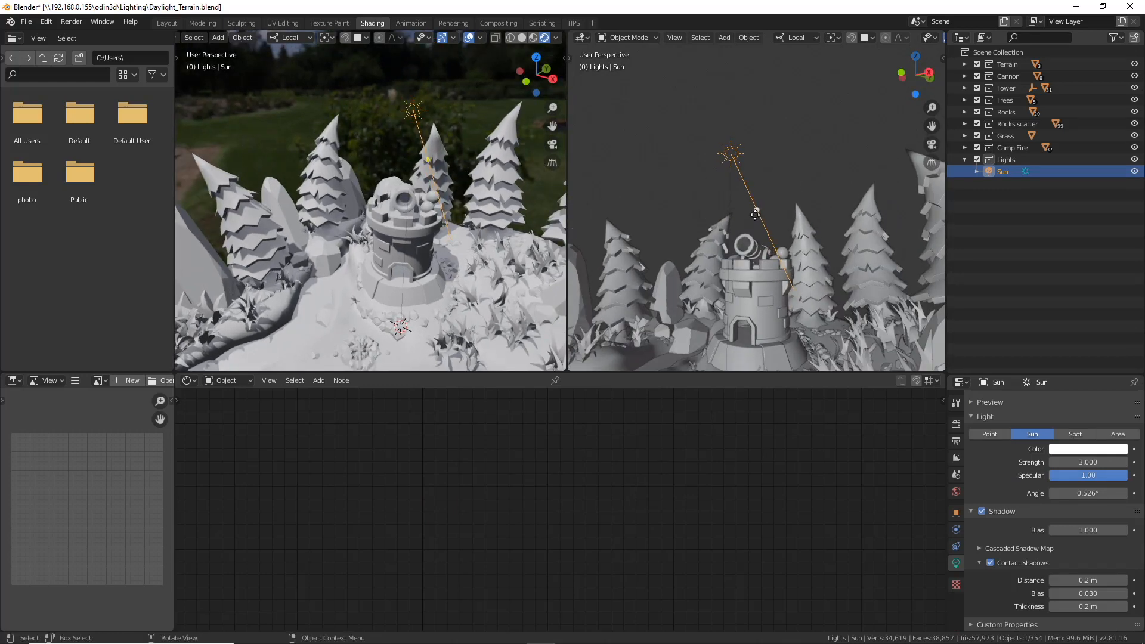
{"action": "left_click_drag", "start_coordinate": [773, 207], "coordinate": [780, 191]}
{"action": "mouse_move", "coordinate": [462, 206]}
{"action": "middle_mouse_down"}
{"action": "mouse_move", "coordinate": [367, 227]}
{"action": "mouse_move", "coordinate": [442, 202]}
{"action": "middle_mouse_up"}
{"action": "left_click_drag", "start_coordinate": [468, 189], "coordinate": [435, 256]}
{"action": "middle_click_drag", "start_coordinate": [436, 256], "coordinate": [392, 217]}
Compare the scene in Cycles with the Sun hidden and visible, and return the render engine to Eevee.
{"action": "left_click", "coordinate": [957, 424]}
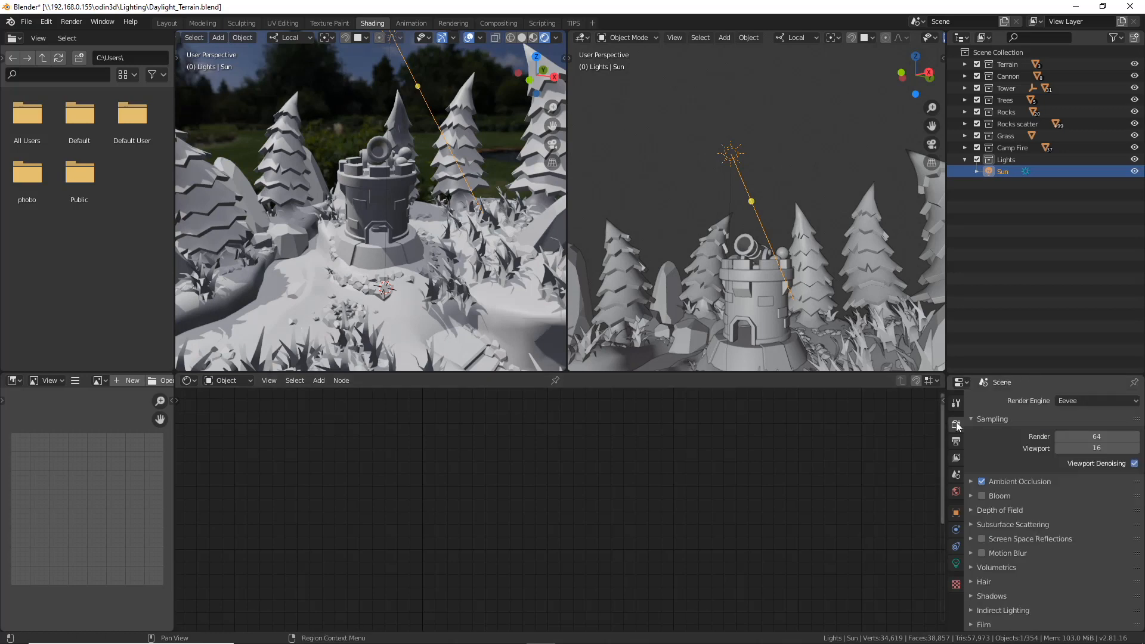
{"action": "key", "text": "Delete"}
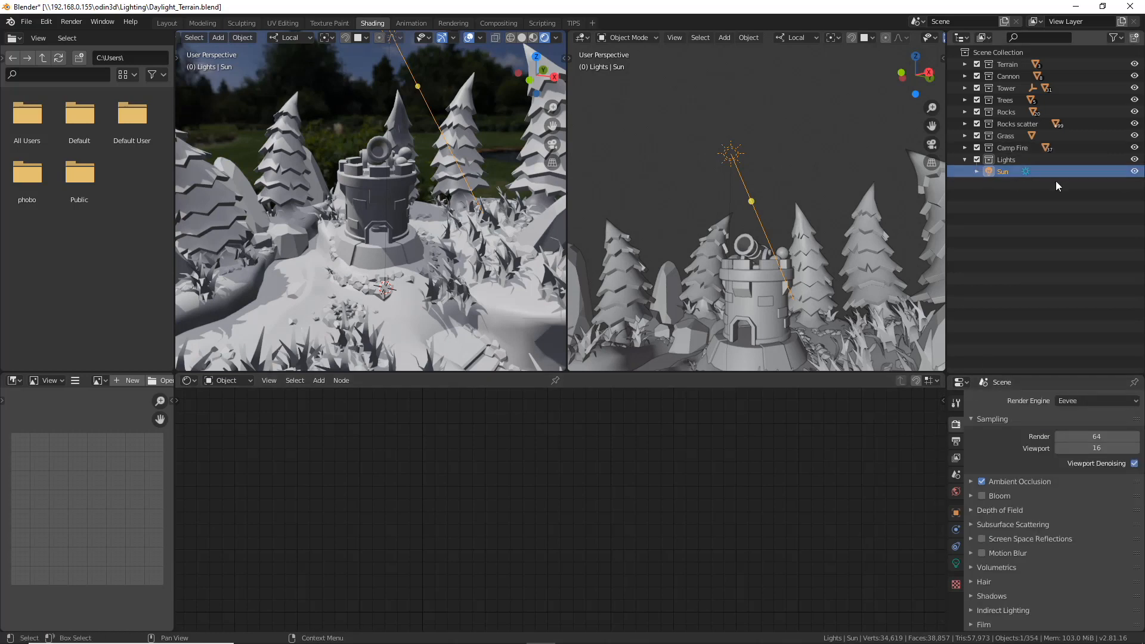
{"action": "left_click", "coordinate": [1090, 403]}
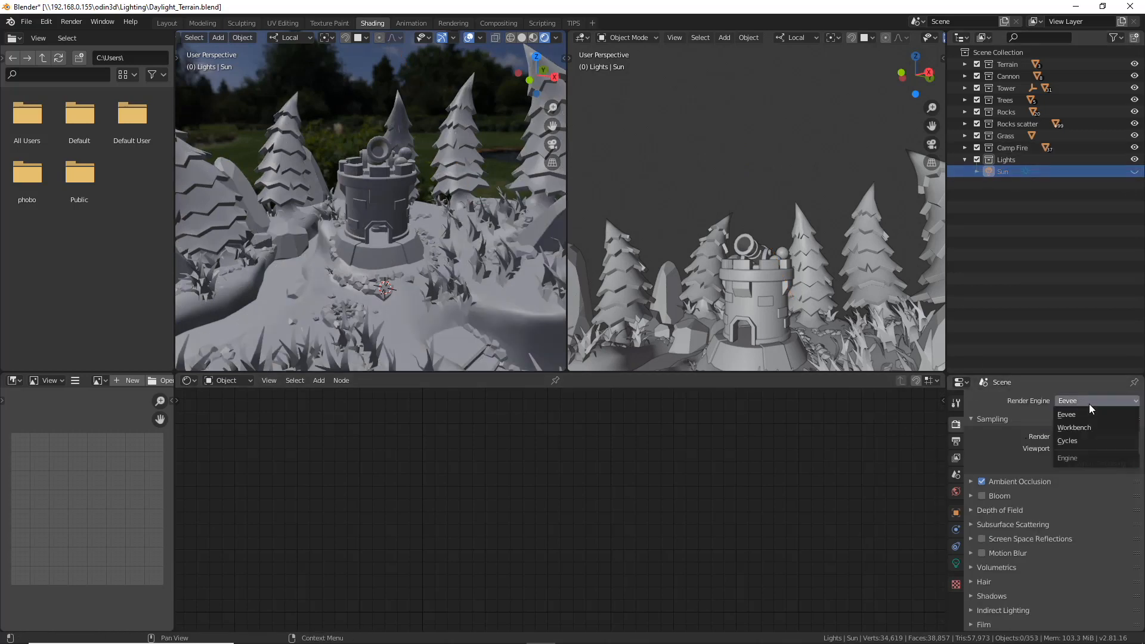
{"action": "left_click", "coordinate": [1083, 440]}
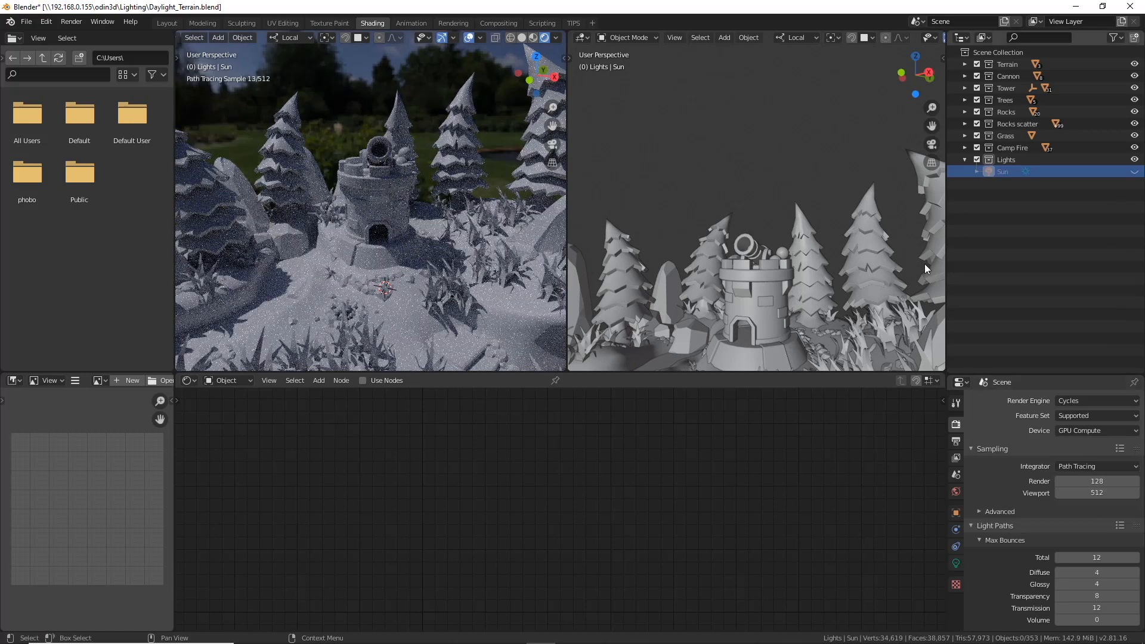
{"action": "left_click", "coordinate": [1135, 172]}
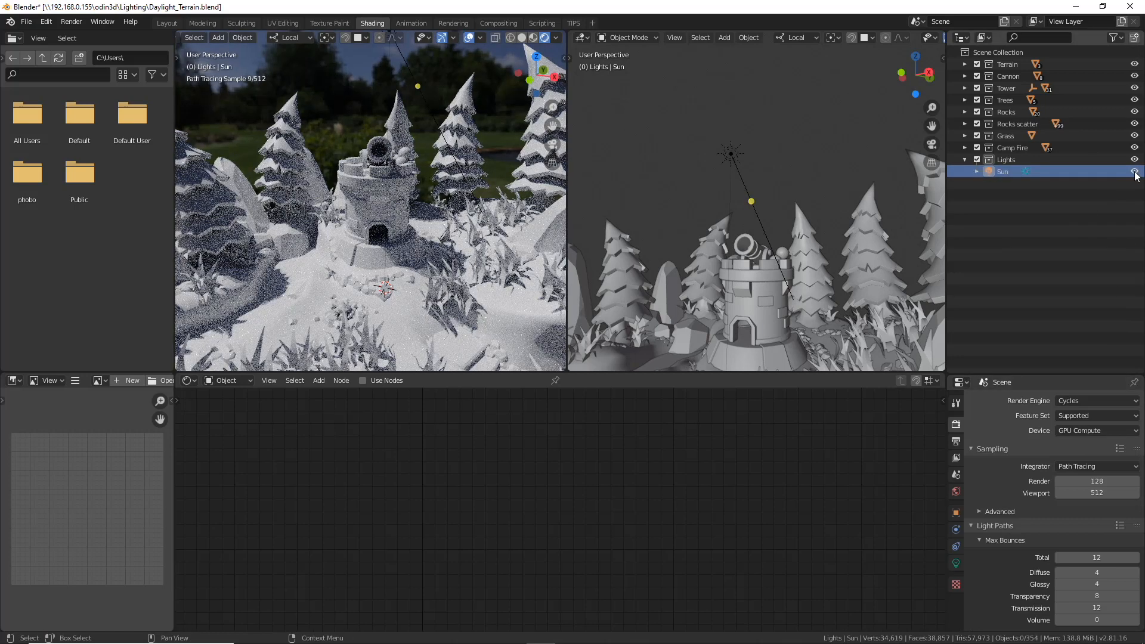
{"action": "left_click", "coordinate": [1089, 401]}
{"action": "left_click", "coordinate": [1084, 416]}
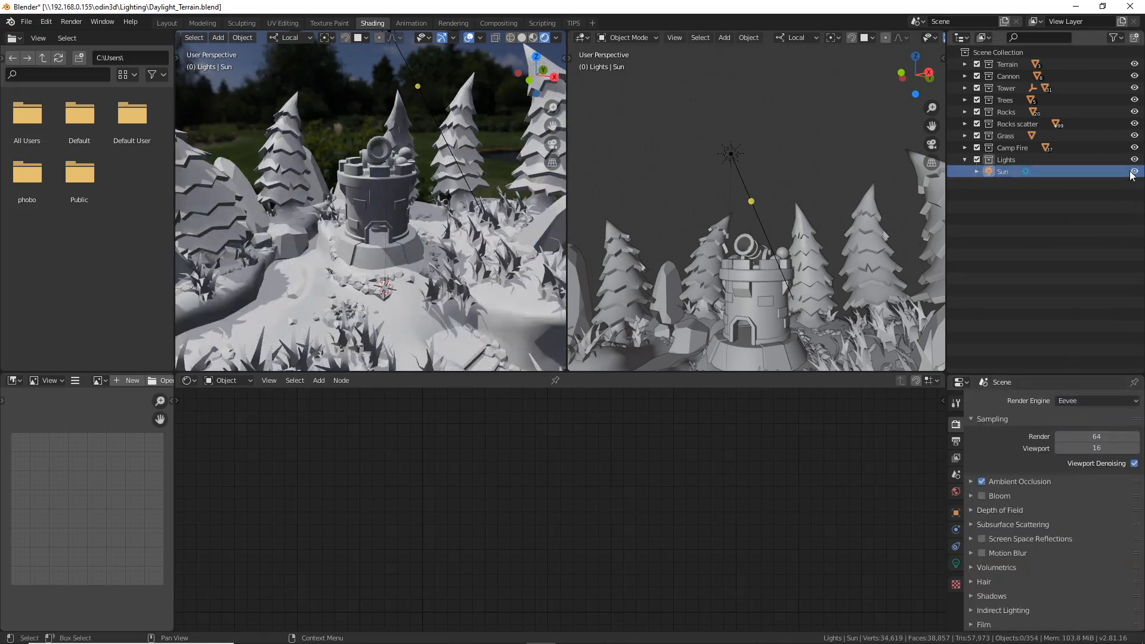
Hide the Sun in a Cycles preview and scribble a freehand annotation over the foreground grass near the tower.
{"action": "left_click", "coordinate": [1134, 172]}
{"action": "left_click", "coordinate": [1097, 401]}
{"action": "left_click", "coordinate": [1084, 440]}
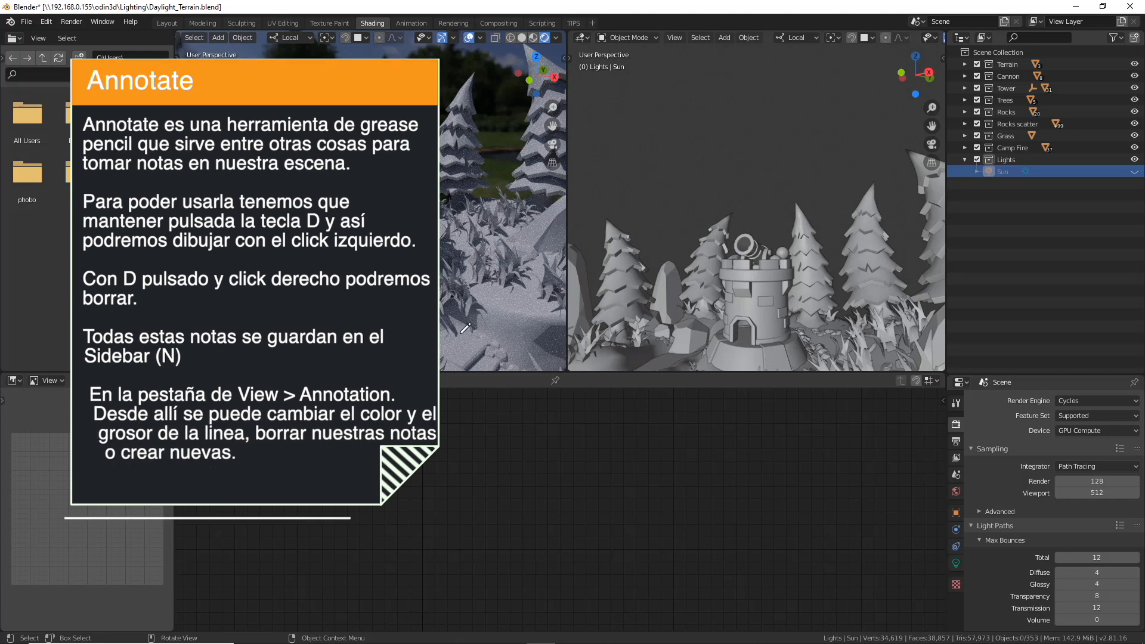
{"action": "key", "text": "d"}
{"action": "left_click_drag", "start_coordinate": [460, 333], "coordinate": [456, 334]}
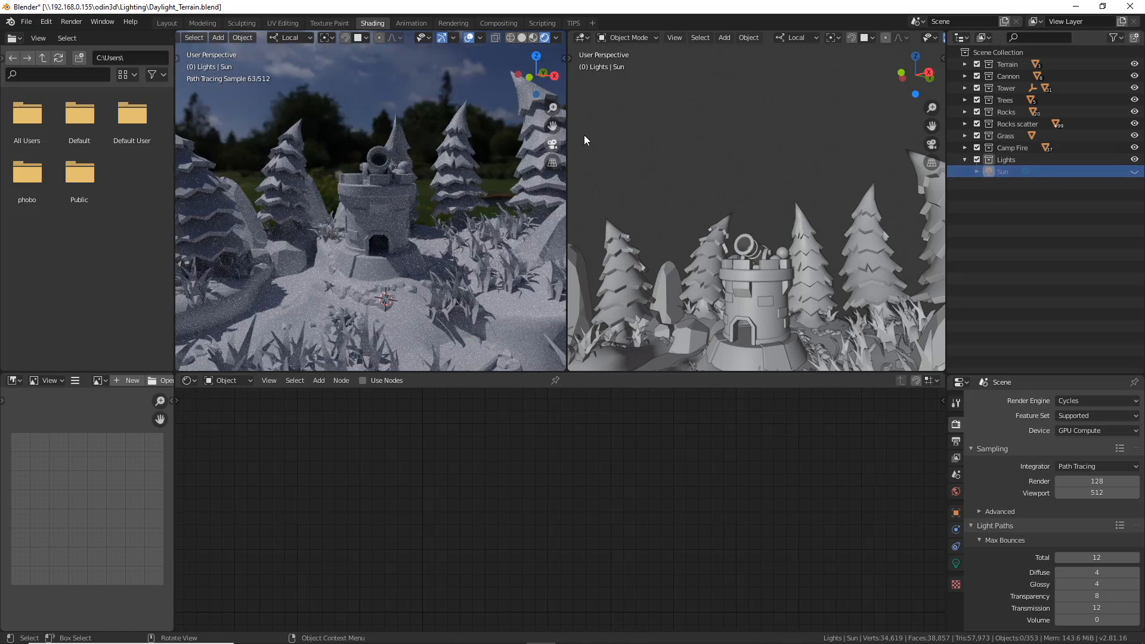
Set the render engine back to Eevee and unhide the Sun light.
{"action": "left_click", "coordinate": [1081, 405]}
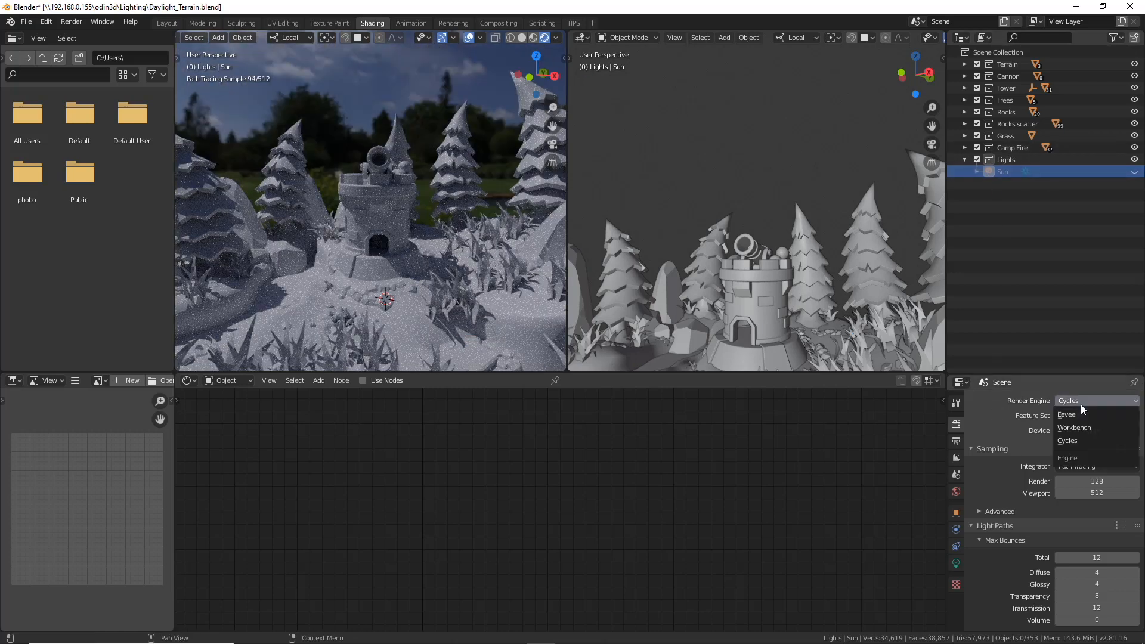
{"action": "left_click", "coordinate": [1076, 418]}
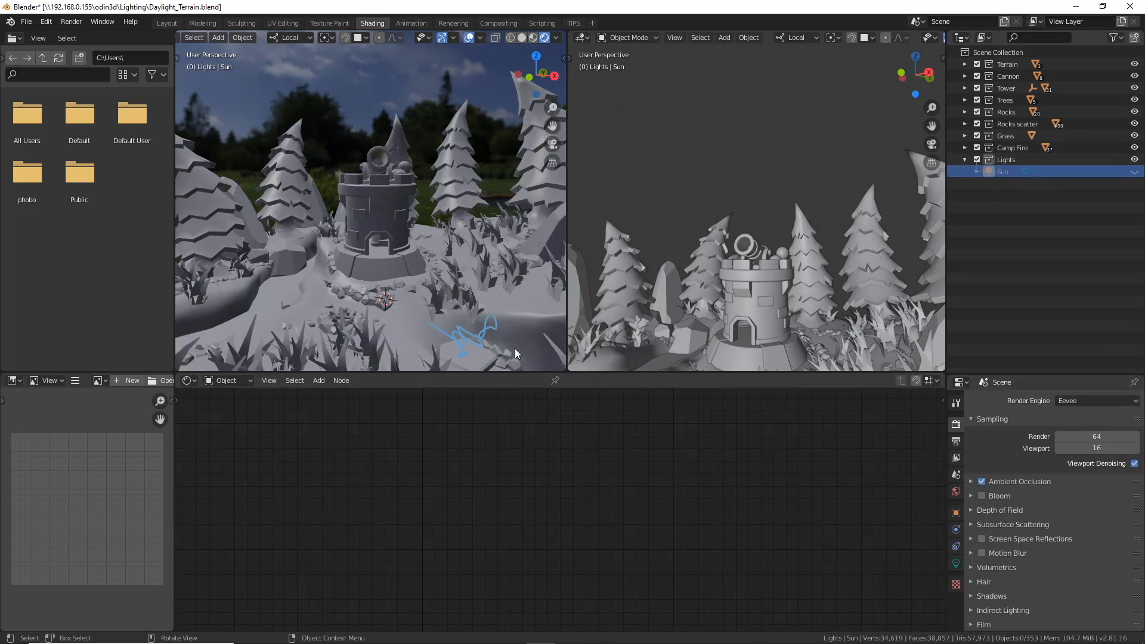
{"action": "left_click", "coordinate": [1135, 171]}
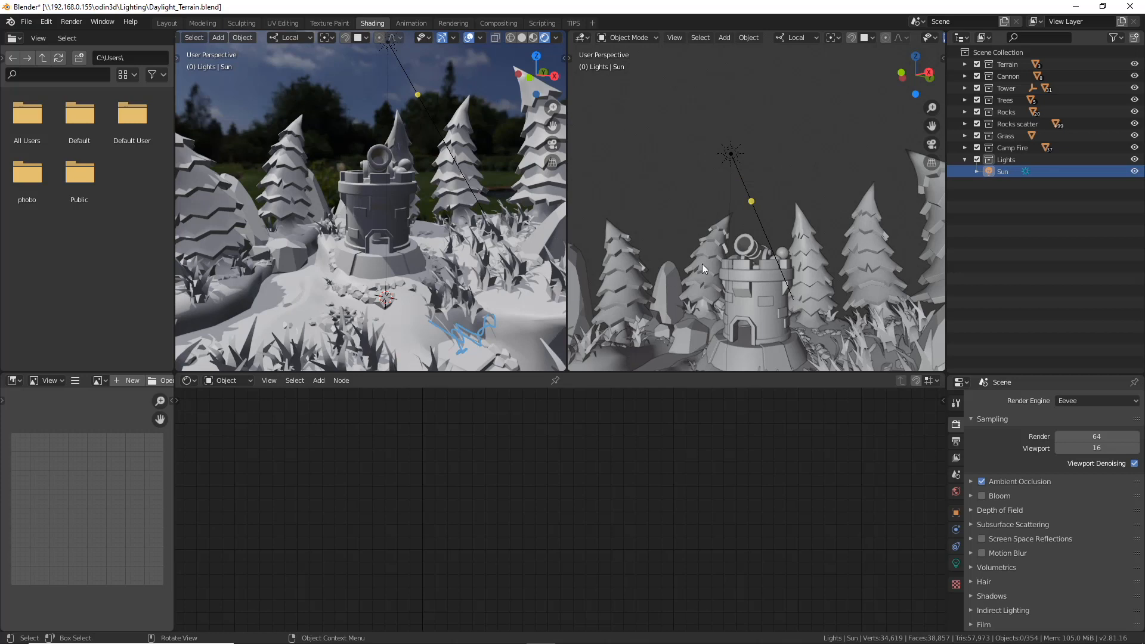
Try to rotate the Sun light about its local Z axis.
{"action": "left_click", "coordinate": [738, 153]}
{"action": "key", "text": "r"}
{"action": "key", "text": "z"}
{"action": "key", "text": "z"}
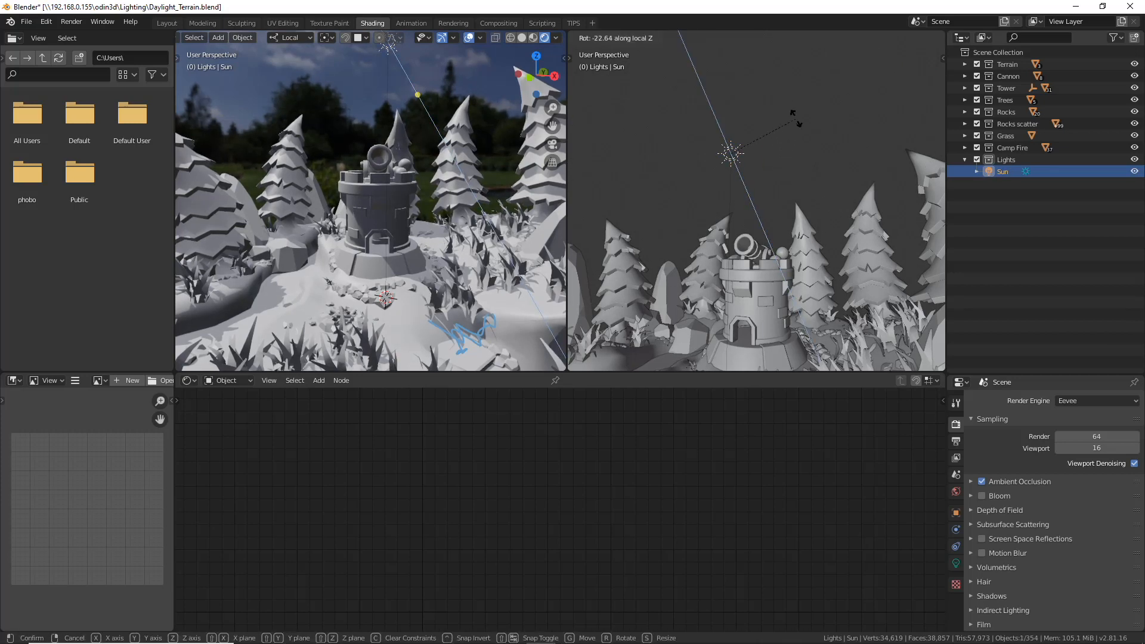
{"action": "left_click", "coordinate": [869, 135]}
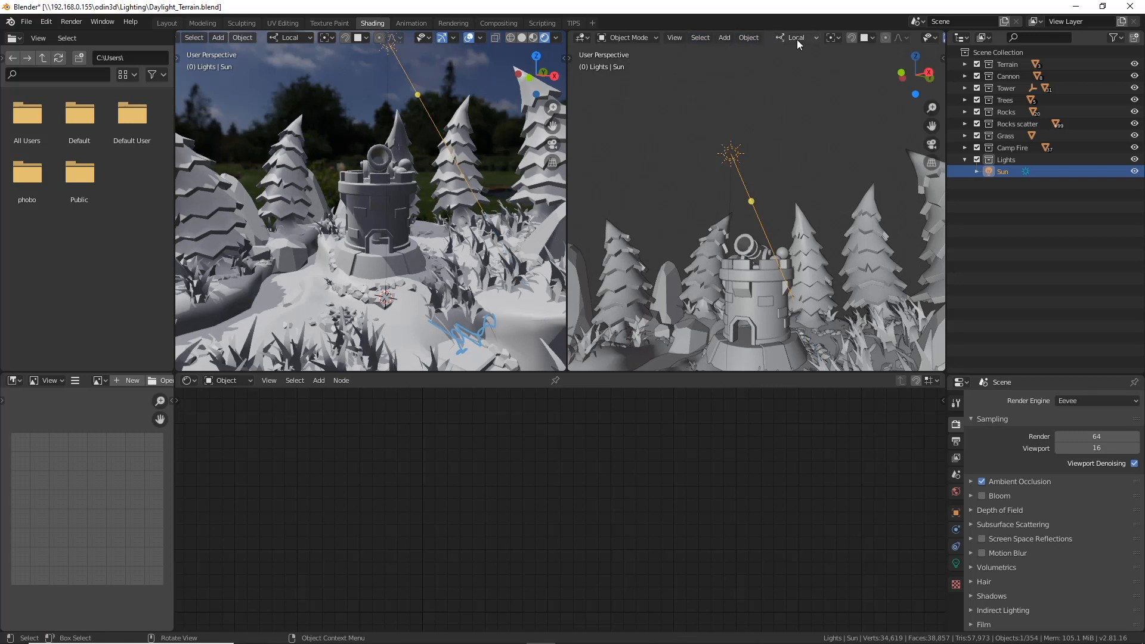
Set the transform orientation to Global and rotate the Sun light about the global Z axis.
{"action": "left_click", "coordinate": [791, 38]}
{"action": "left_click", "coordinate": [775, 80]}
{"action": "key", "text": "r"}
{"action": "key", "text": "z"}
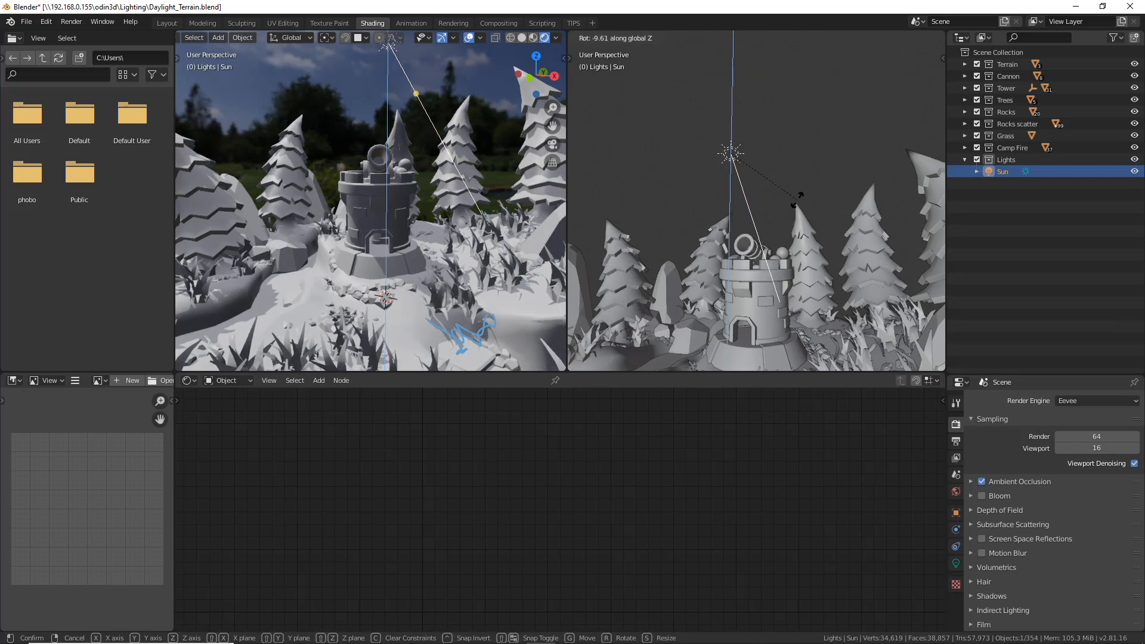
{"action": "left_click", "coordinate": [779, 225]}
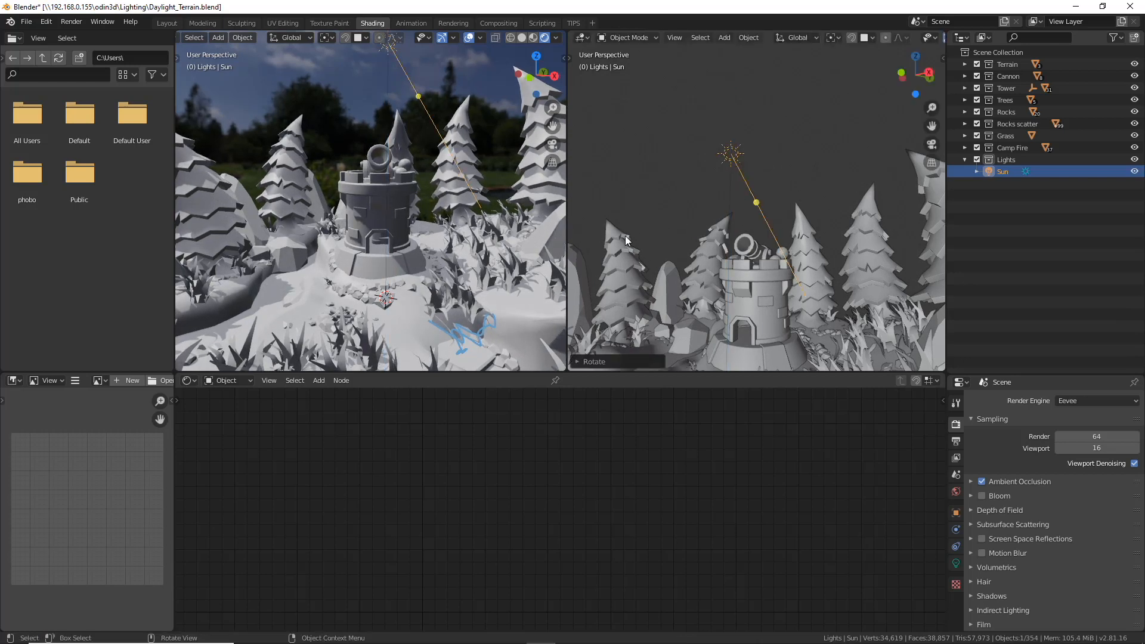
Remove the freehand annotation data from the scene.
{"action": "key", "text": "n"}
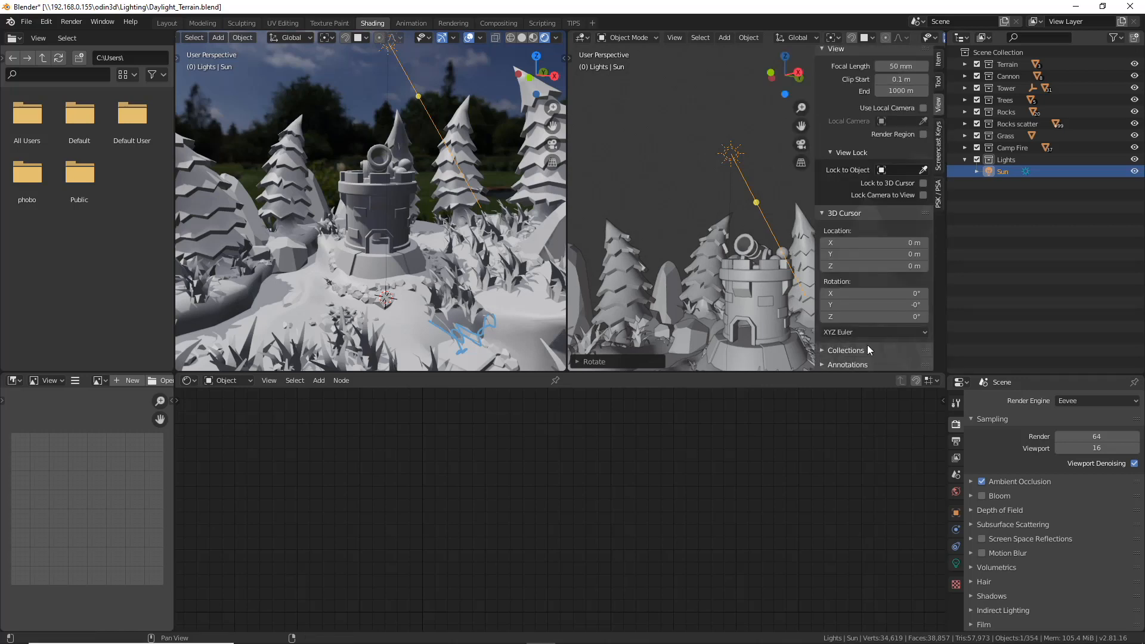
{"action": "left_click", "coordinate": [859, 365]}
{"action": "scroll", "coordinate": [890, 322], "scroll_direction": "down", "scroll_amount": 5}
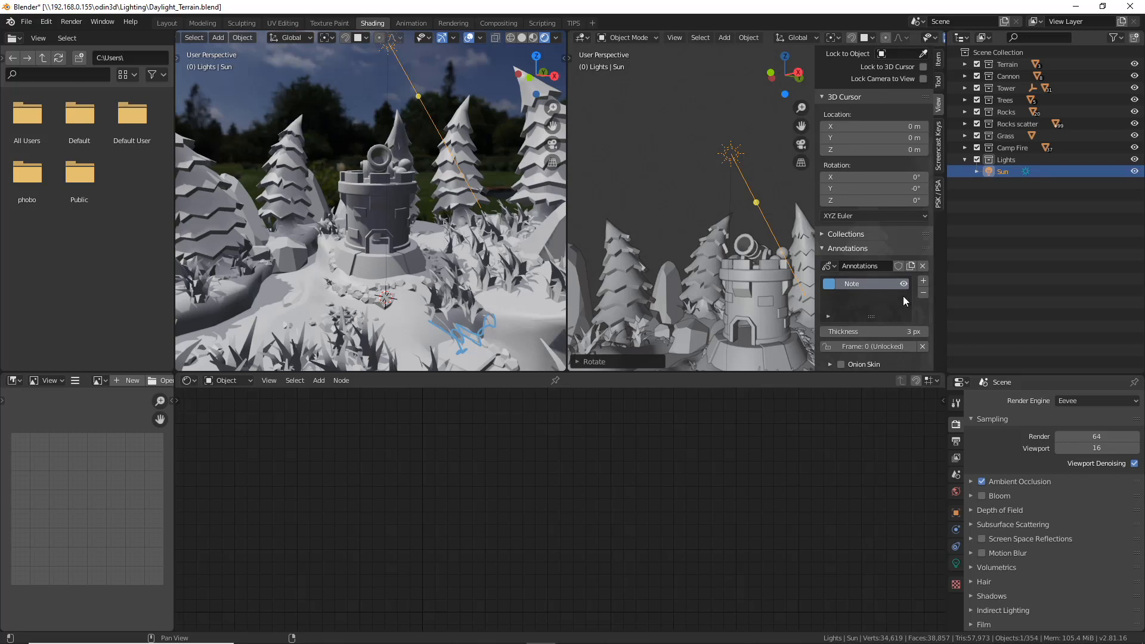
{"action": "left_click", "coordinate": [923, 266]}
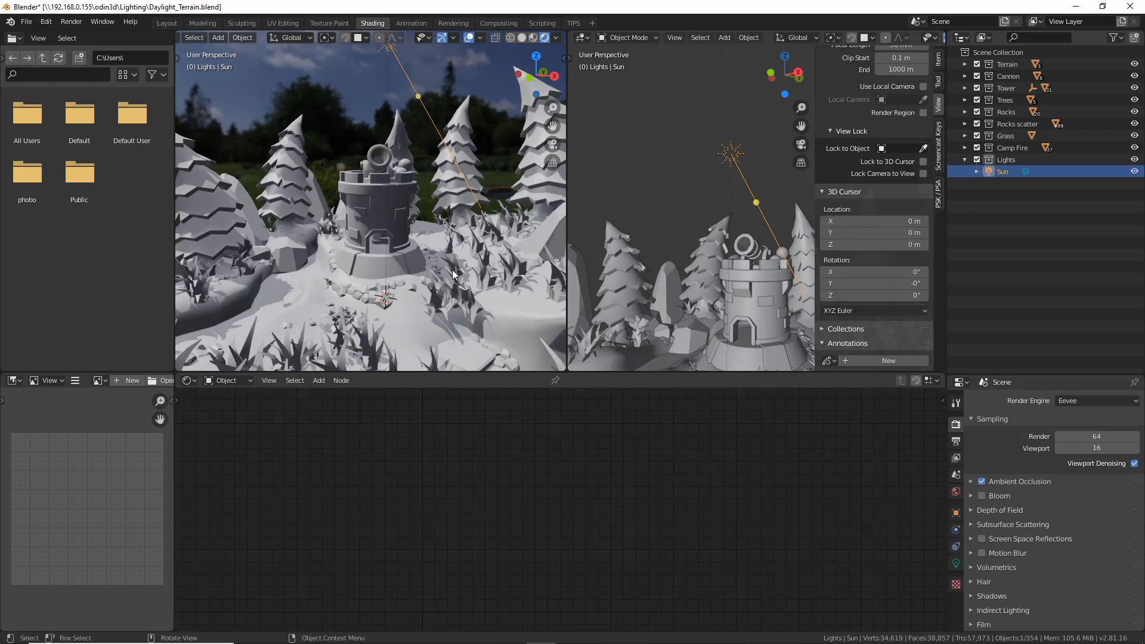
Set the Sun light's strength to 4 and inspect the shadows around the tower and foreground grass.
{"action": "scroll", "coordinate": [402, 198], "scroll_direction": "down", "scroll_amount": 4}
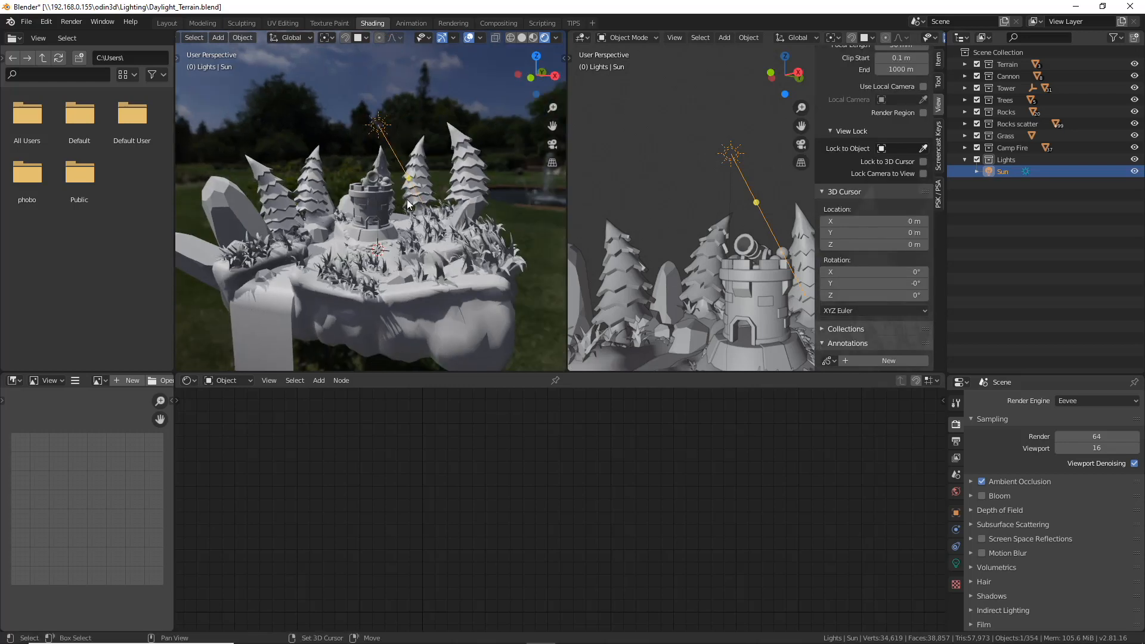
{"action": "scroll", "coordinate": [399, 219], "scroll_direction": "up", "scroll_amount": 5}
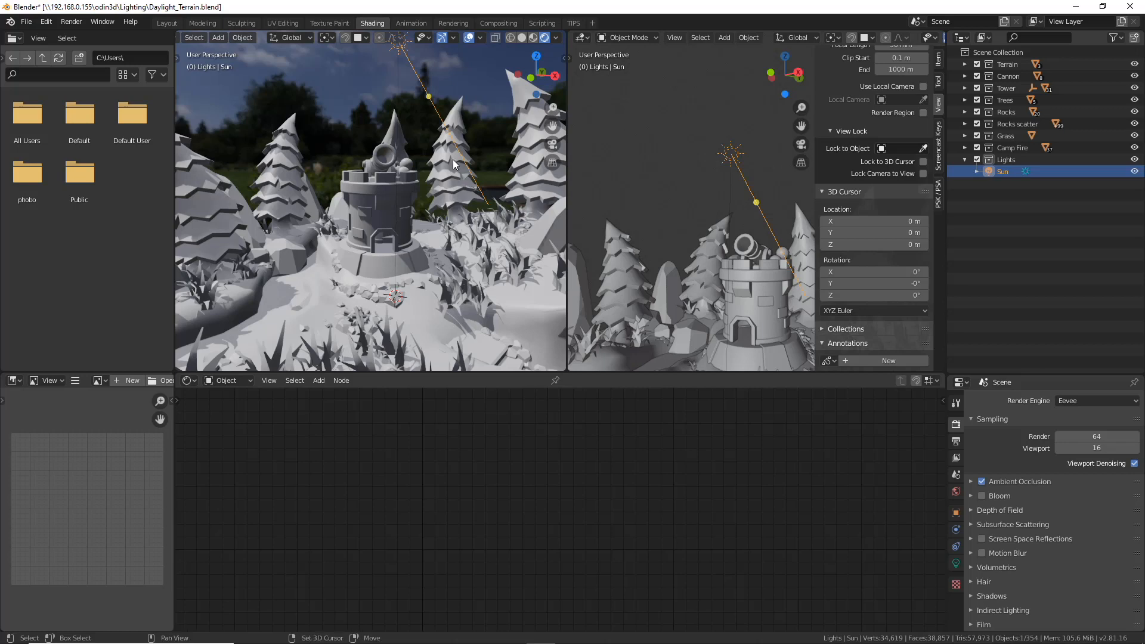
{"action": "middle_click_drag", "start_coordinate": [453, 159], "coordinate": [377, 108]}
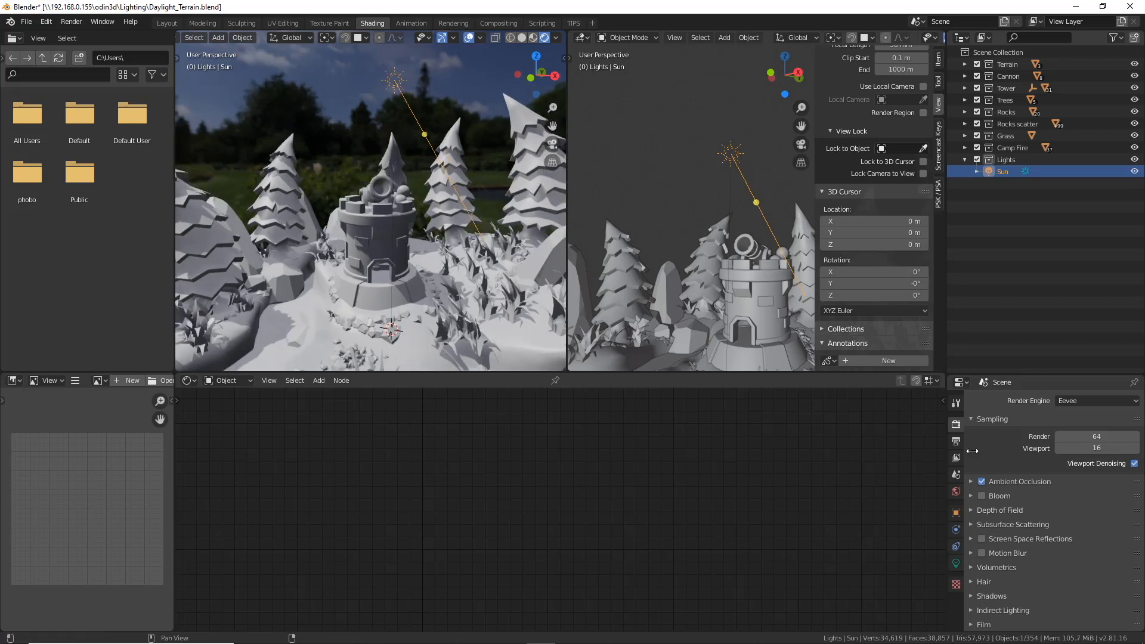
{"action": "left_click", "coordinate": [956, 563]}
{"action": "left_click_drag", "start_coordinate": [1088, 462], "coordinate": [1122, 462]}
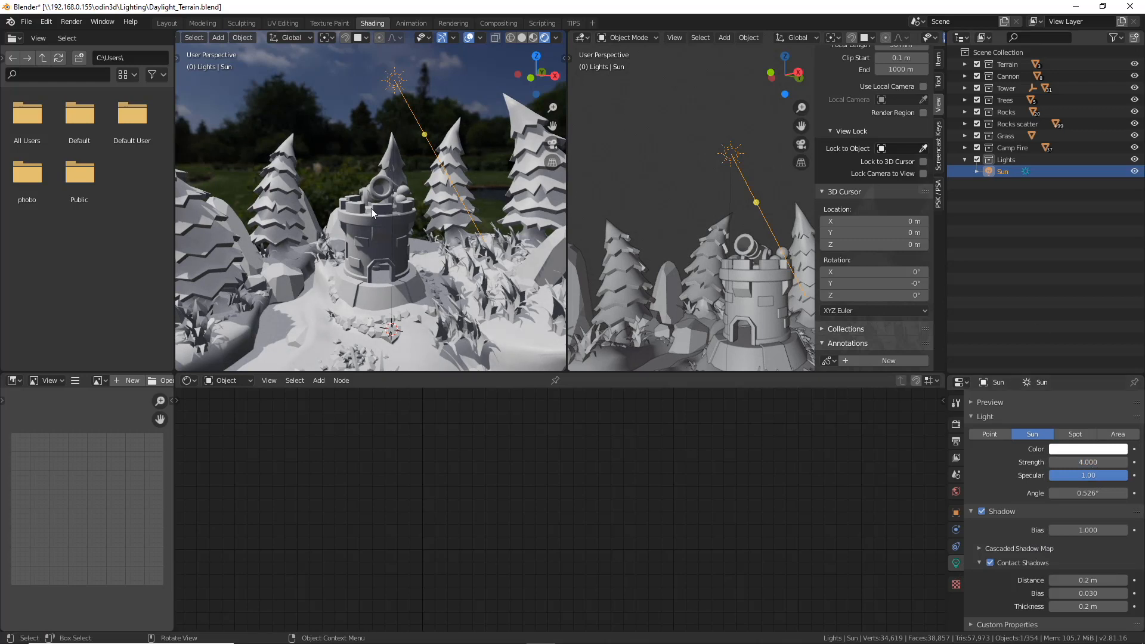
{"action": "mouse_move", "coordinate": [373, 208]}
{"action": "middle_mouse_down", "text": "shift"}
{"action": "mouse_move", "coordinate": [394, 165]}
{"action": "mouse_move", "coordinate": [368, 213]}
{"action": "middle_mouse_up", "text": "shift"}
{"action": "scroll", "coordinate": [396, 167], "scroll_direction": "up", "scroll_amount": 3}
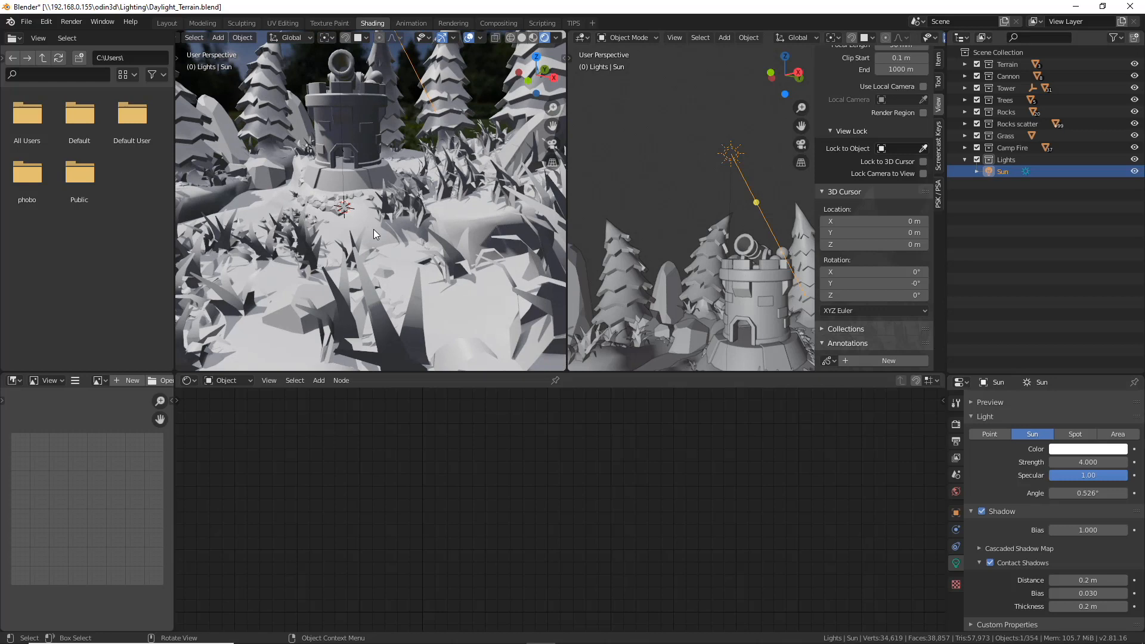
{"action": "scroll", "coordinate": [386, 252], "scroll_direction": "up", "scroll_amount": 4}
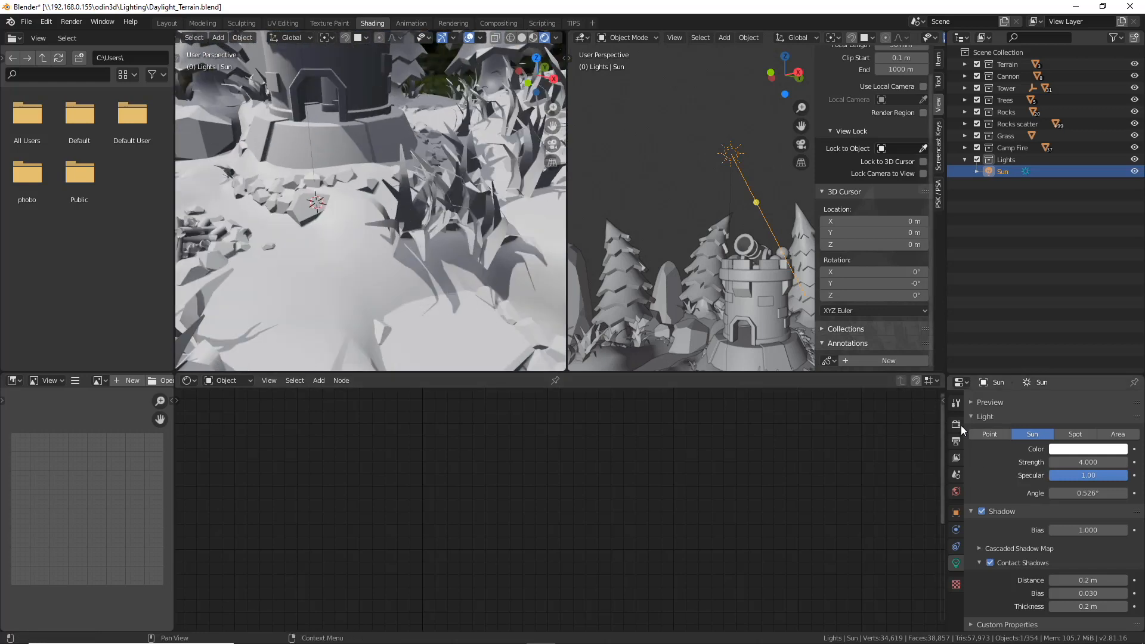
Expand the Eevee render shadow settings and review Cube Size, Cascade Size and Soft Shadows.
{"action": "left_click", "coordinate": [957, 442]}
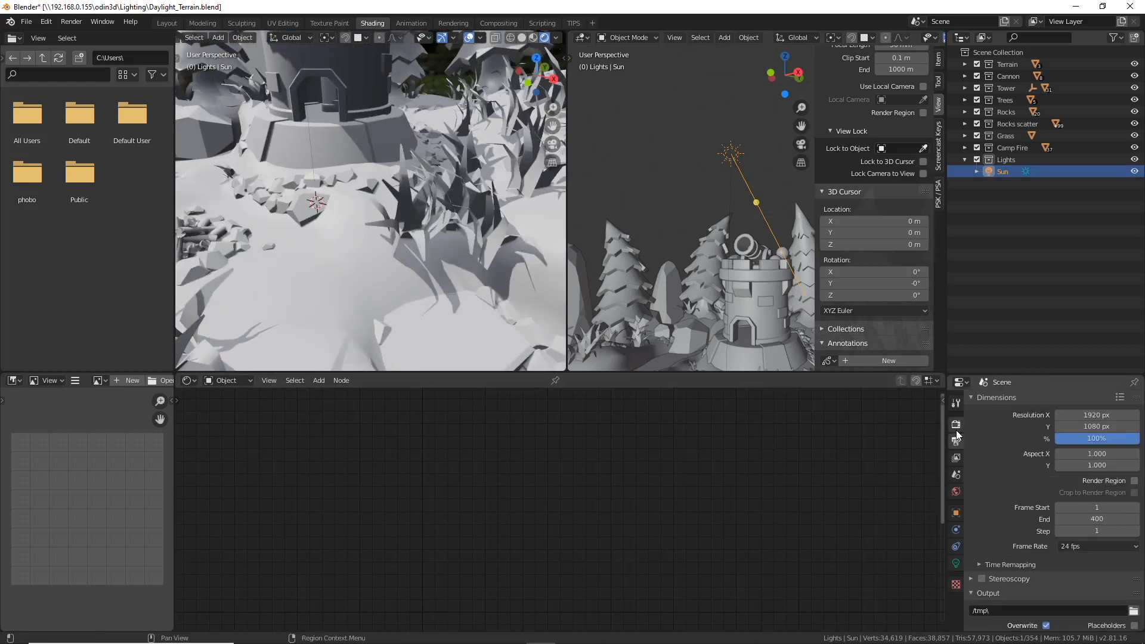
{"action": "left_click", "coordinate": [957, 430]}
{"action": "scroll", "coordinate": [1032, 514], "scroll_direction": "down", "scroll_amount": 2}
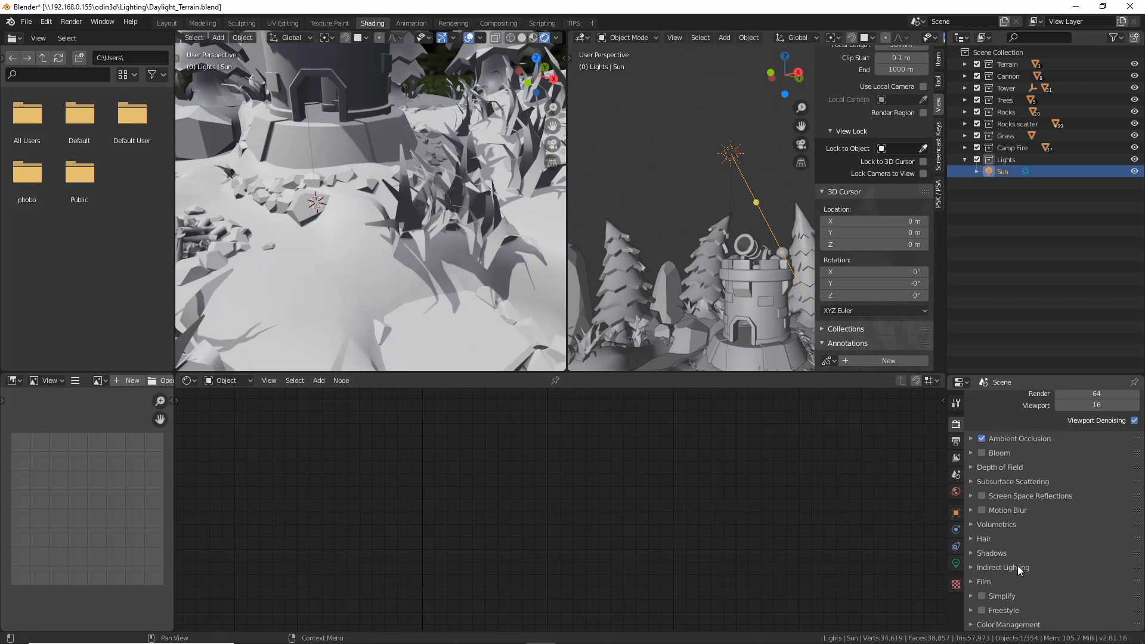
{"action": "left_click", "coordinate": [1003, 552]}
{"action": "scroll", "coordinate": [1024, 500], "scroll_direction": "down", "scroll_amount": 3}
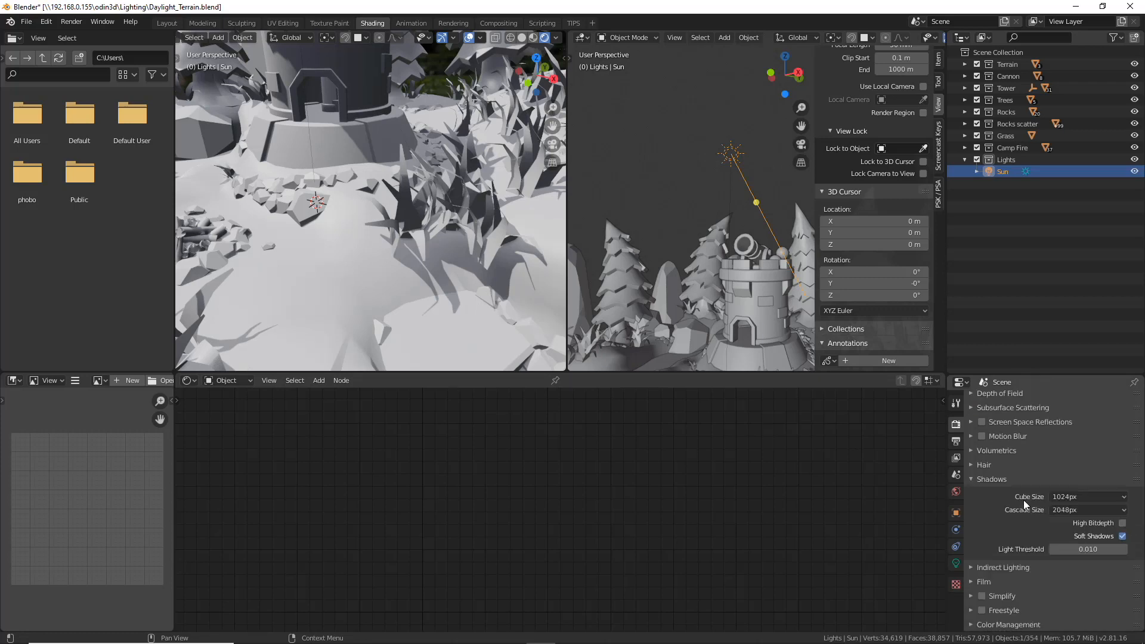
{"action": "left_click", "coordinate": [1122, 537]}
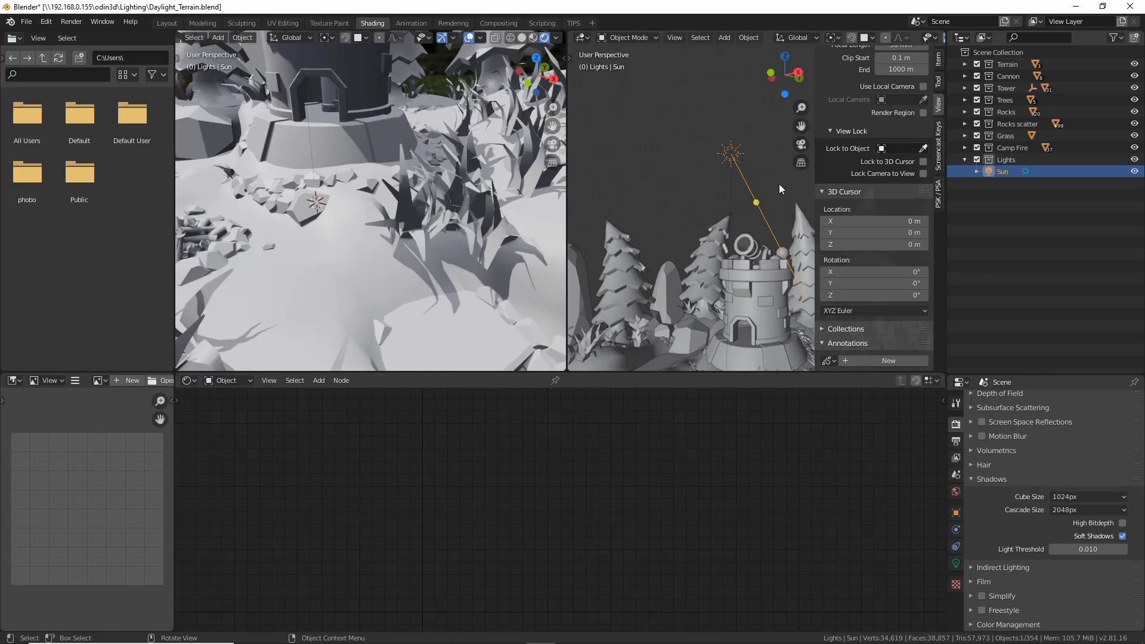
Set the Sun light's angle to 5° and inspect the grass shadows on the foreground terrain.
{"action": "left_click", "coordinate": [956, 564]}
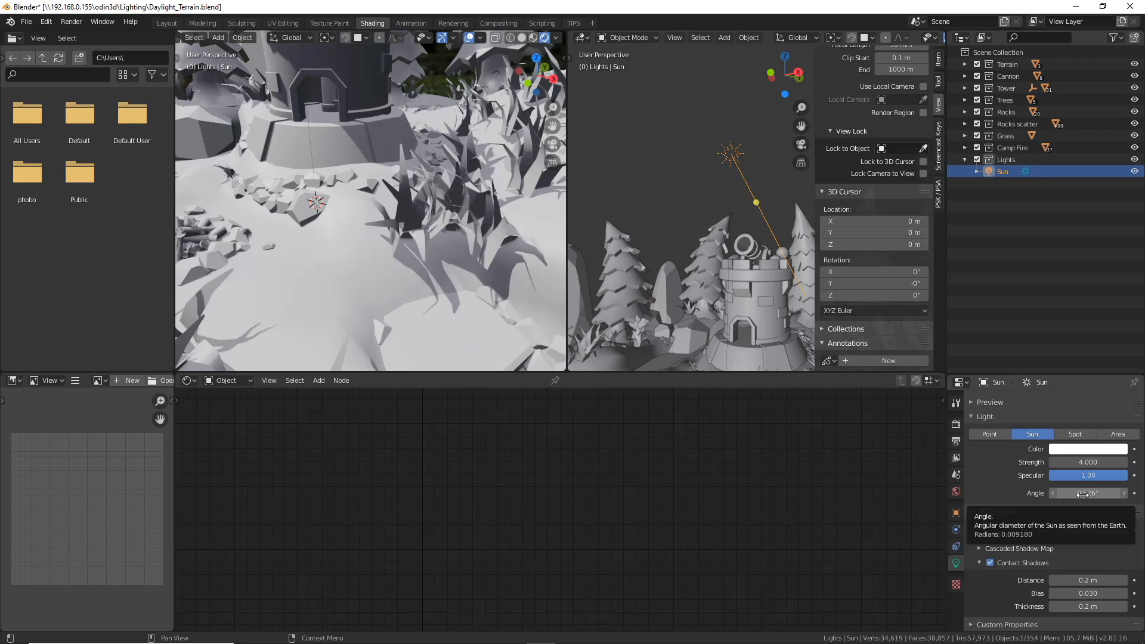
{"action": "left_click", "coordinate": [1083, 494]}
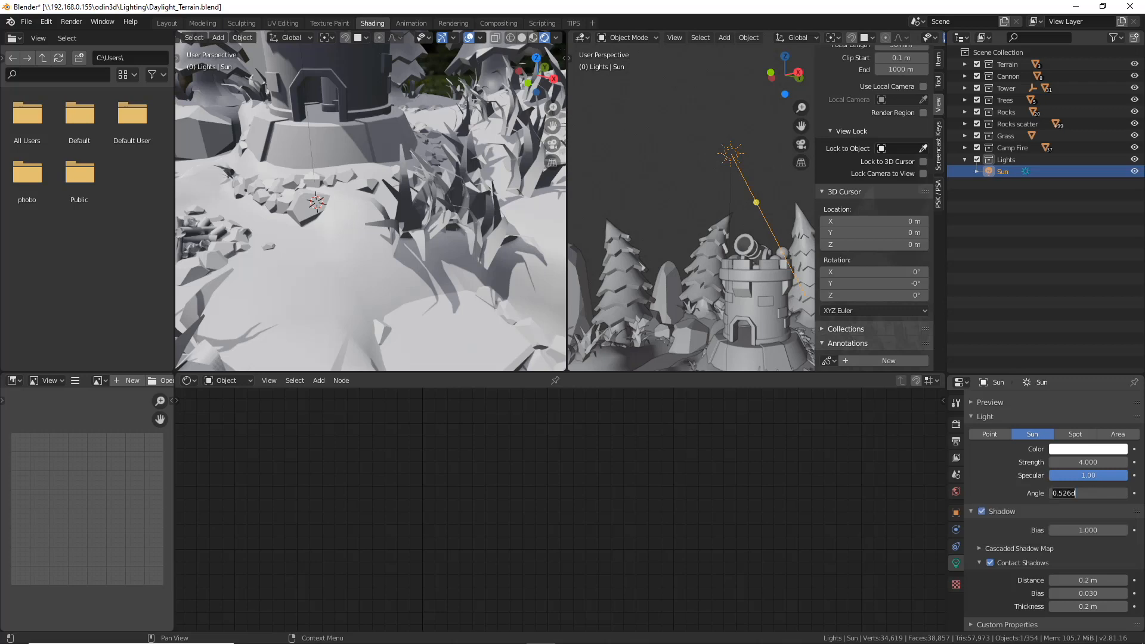
{"action": "type", "text": "5"}
{"action": "key", "text": "Return"}
{"action": "scroll", "coordinate": [431, 334], "scroll_direction": "up", "scroll_amount": 8}
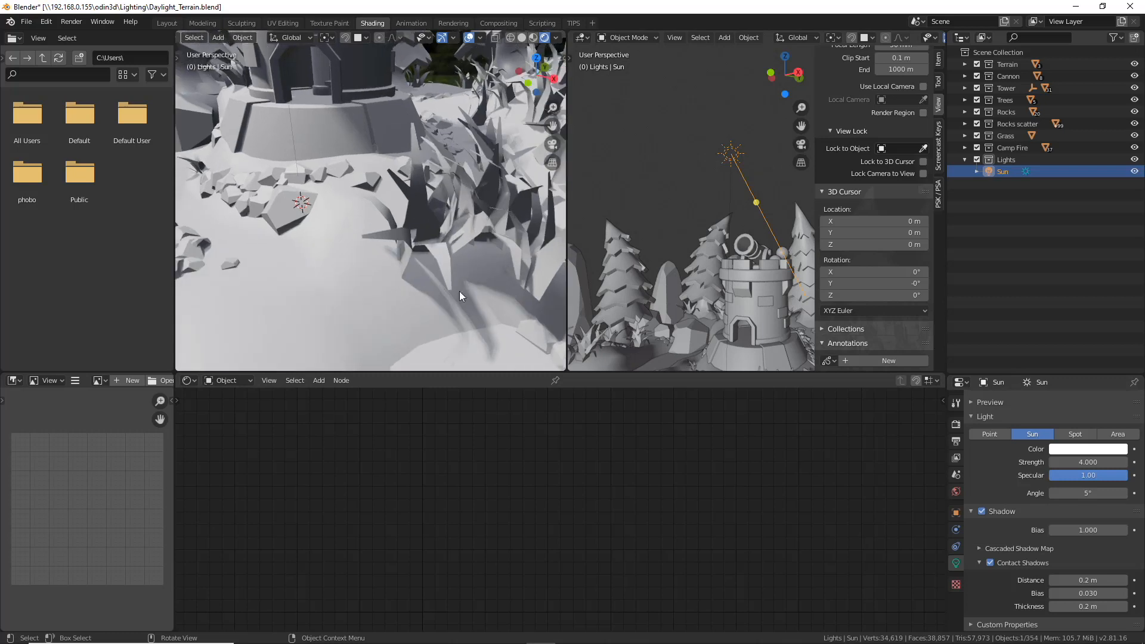
{"action": "scroll", "coordinate": [385, 274], "scroll_direction": "up", "scroll_amount": 3}
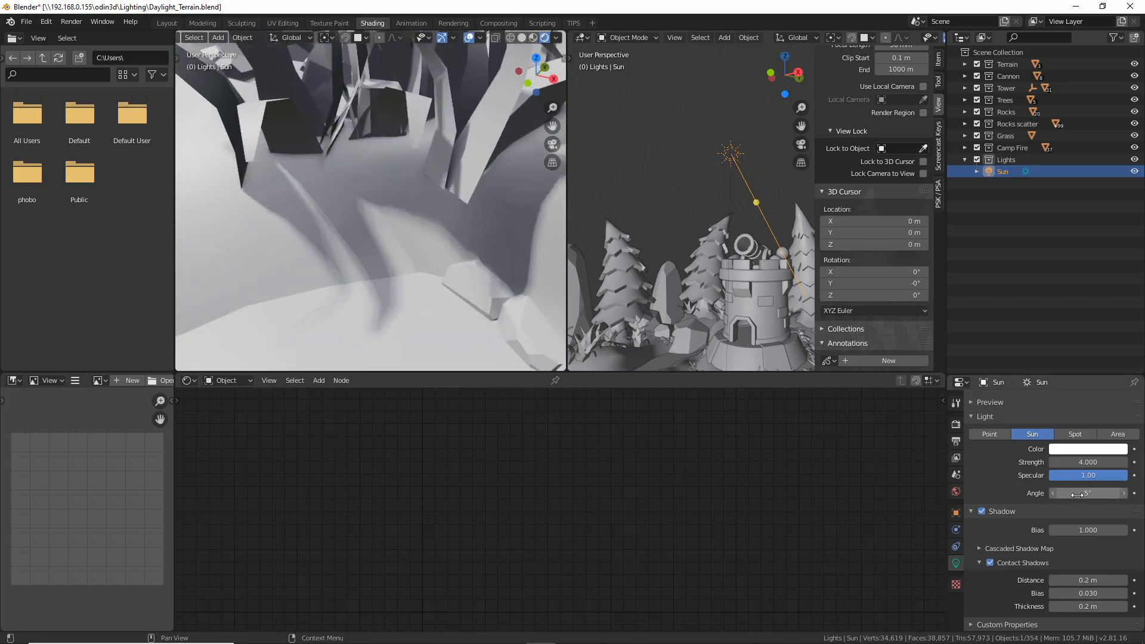
Try a much larger Sun angle of 38.7° and inspect the shadow softness around the grass and tower.
{"action": "left_click_drag", "start_coordinate": [1059, 493], "coordinate": [1110, 493]}
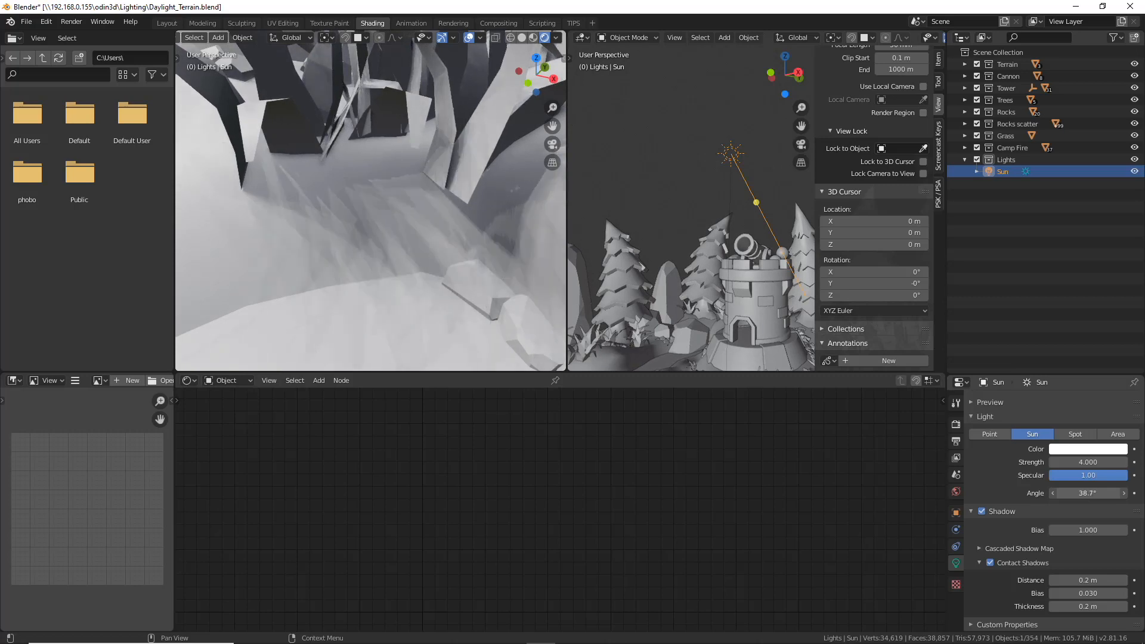
{"action": "scroll", "coordinate": [402, 251], "scroll_direction": "down", "scroll_amount": 2}
{"action": "scroll", "coordinate": [402, 251], "scroll_direction": "down", "scroll_amount": 3}
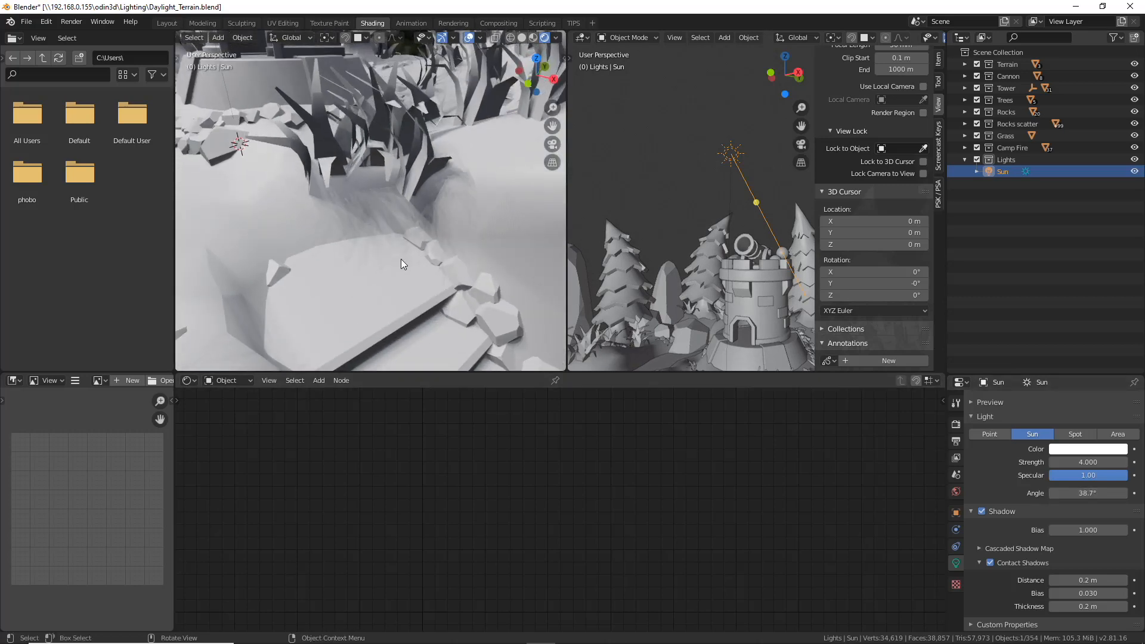
{"action": "middle_click_drag", "start_coordinate": [400, 265], "coordinate": [428, 242]}
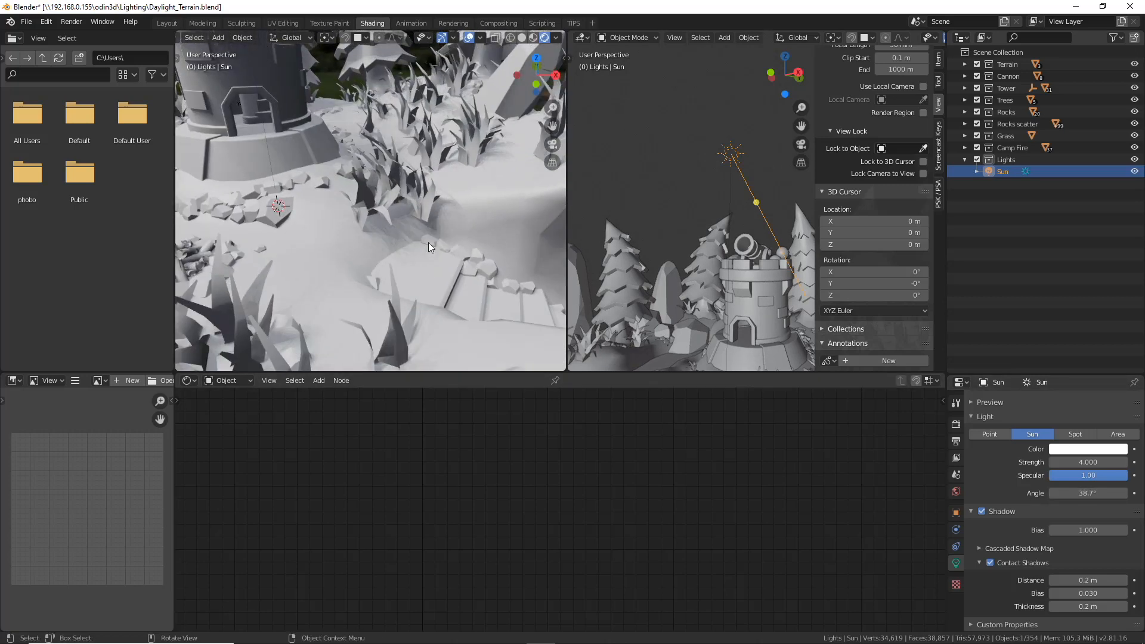
Set the Sun light's angle to 8° and inspect the shadows across the terrain.
{"action": "left_click", "coordinate": [1068, 494]}
{"action": "type", "text": "8"}
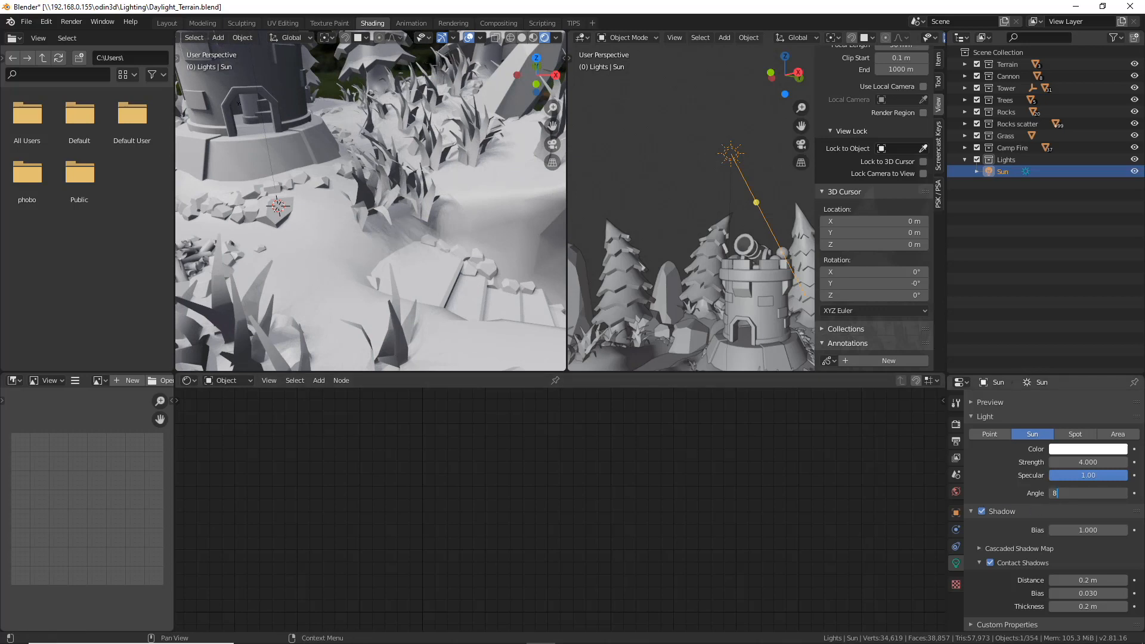
{"action": "key", "text": "Return"}
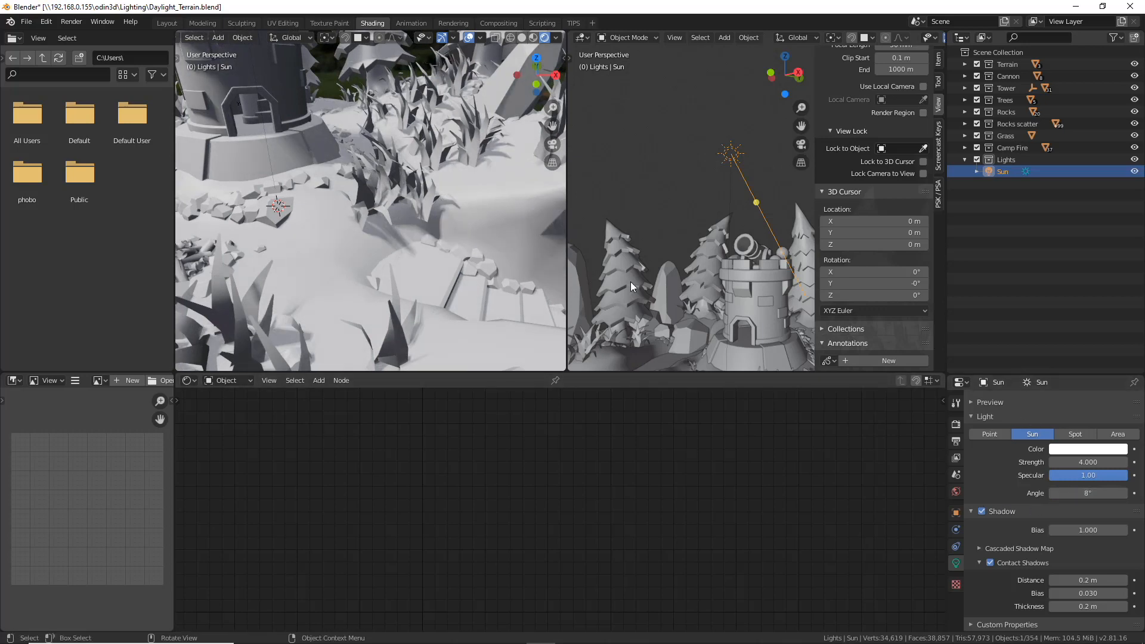
{"action": "middle_click_drag", "start_coordinate": [432, 235], "coordinate": [376, 198]}
{"action": "scroll", "coordinate": [412, 244], "scroll_direction": "up", "scroll_amount": 3}
{"action": "middle_click_drag", "start_coordinate": [416, 249], "coordinate": [361, 232]}
{"action": "scroll", "coordinate": [421, 202], "scroll_direction": "down", "scroll_amount": 4}
Tint the Sun light's color to a pale, low-saturation warm yellow and check it on the whole island.
{"action": "left_click", "coordinate": [1066, 451]}
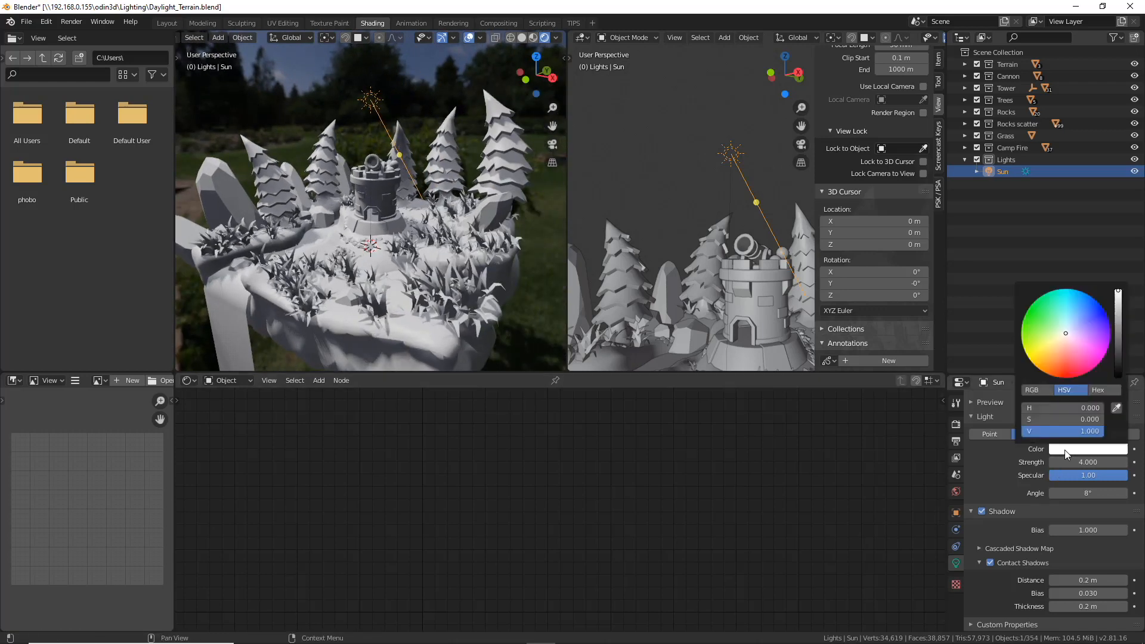
{"action": "left_click_drag", "start_coordinate": [1059, 420], "coordinate": [1037, 411]}
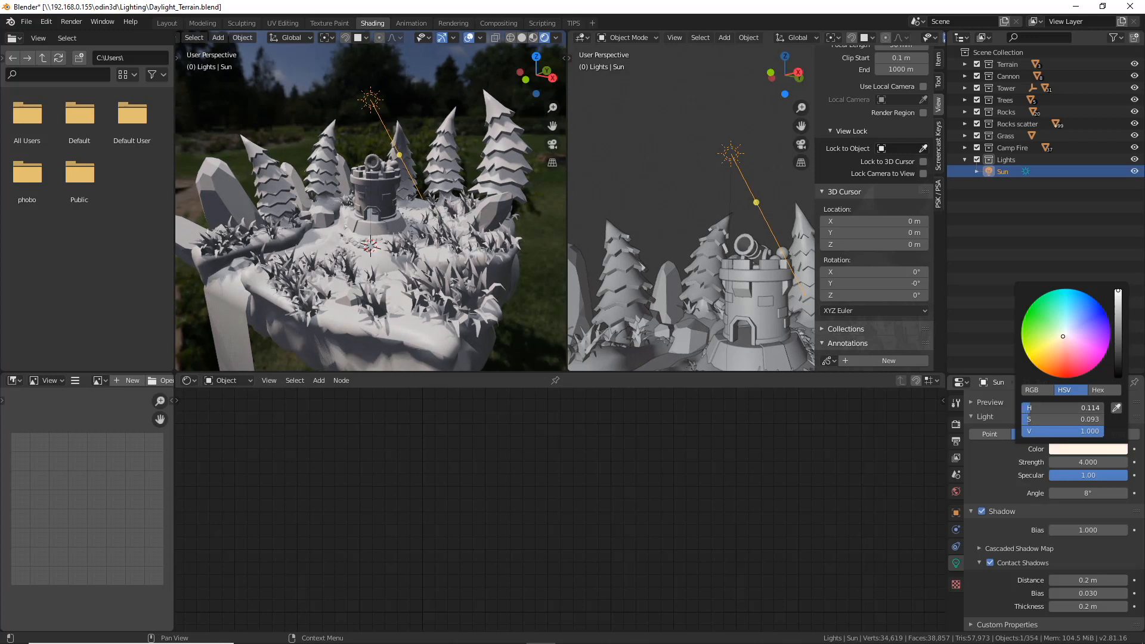
{"action": "left_click_drag", "start_coordinate": [1027, 420], "coordinate": [1031, 409]}
{"action": "middle_click_drag", "start_coordinate": [389, 200], "coordinate": [403, 170]}
{"action": "scroll", "coordinate": [375, 190], "scroll_direction": "up", "scroll_amount": 3}
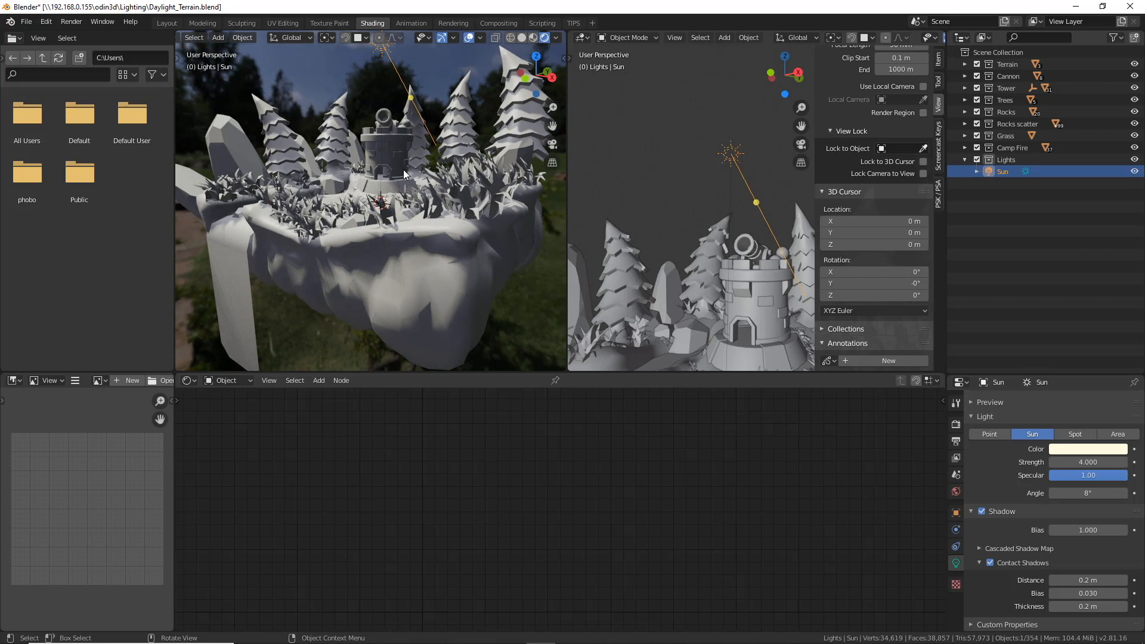
{"action": "middle_click_drag", "start_coordinate": [379, 127], "coordinate": [395, 158]}
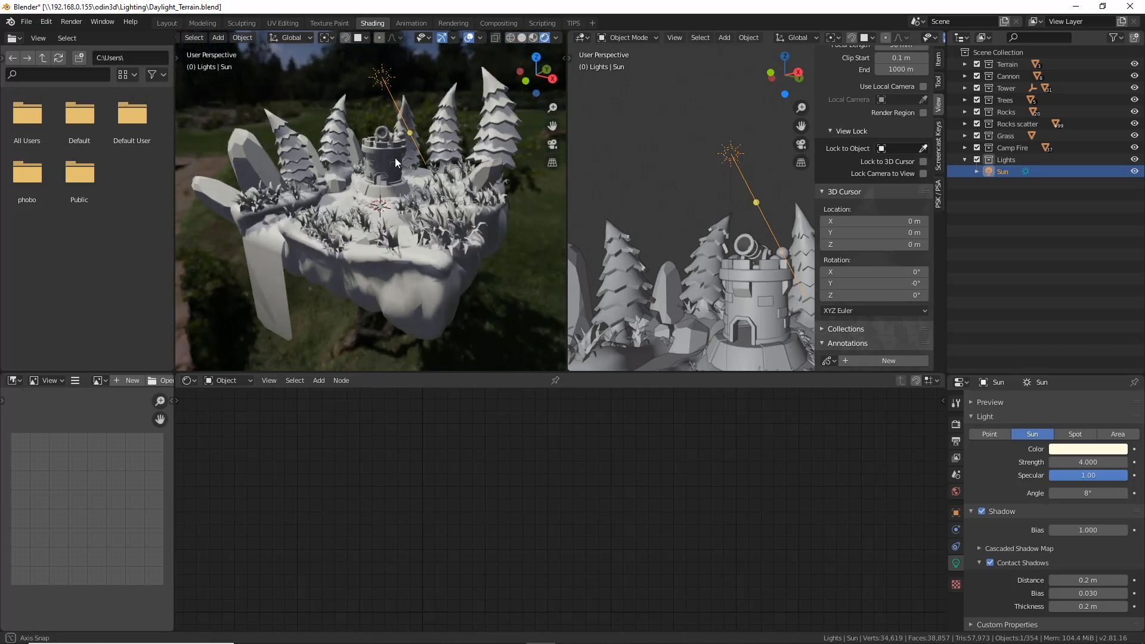
{"action": "scroll", "coordinate": [396, 160], "scroll_direction": "down", "scroll_amount": 2}
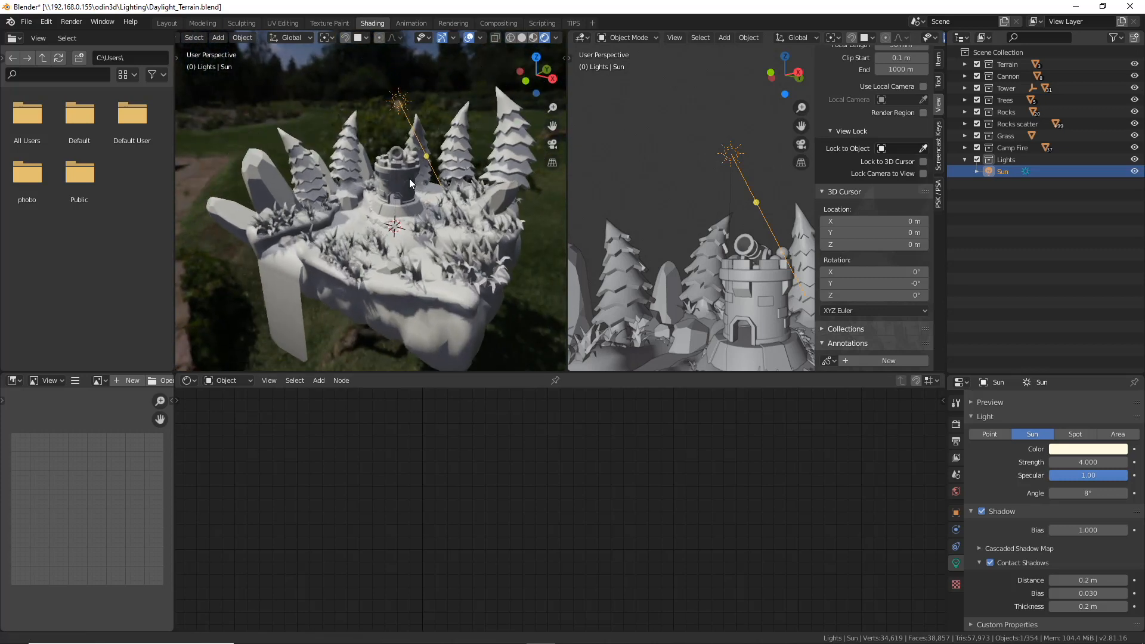
Switch the node editor to the World shader and move the World Output node away from Background to make room.
{"action": "left_click", "coordinate": [227, 381]}
{"action": "left_click", "coordinate": [243, 411]}
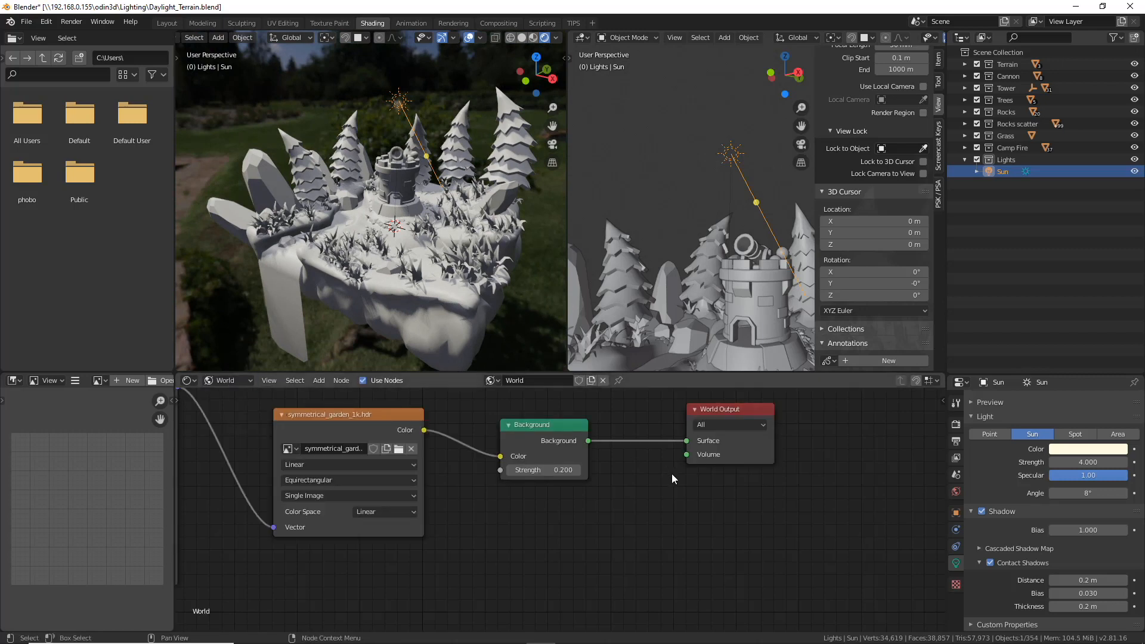
{"action": "middle_click_drag", "start_coordinate": [719, 434], "coordinate": [679, 500]}
{"action": "left_click_drag", "start_coordinate": [679, 500], "coordinate": [812, 493]}
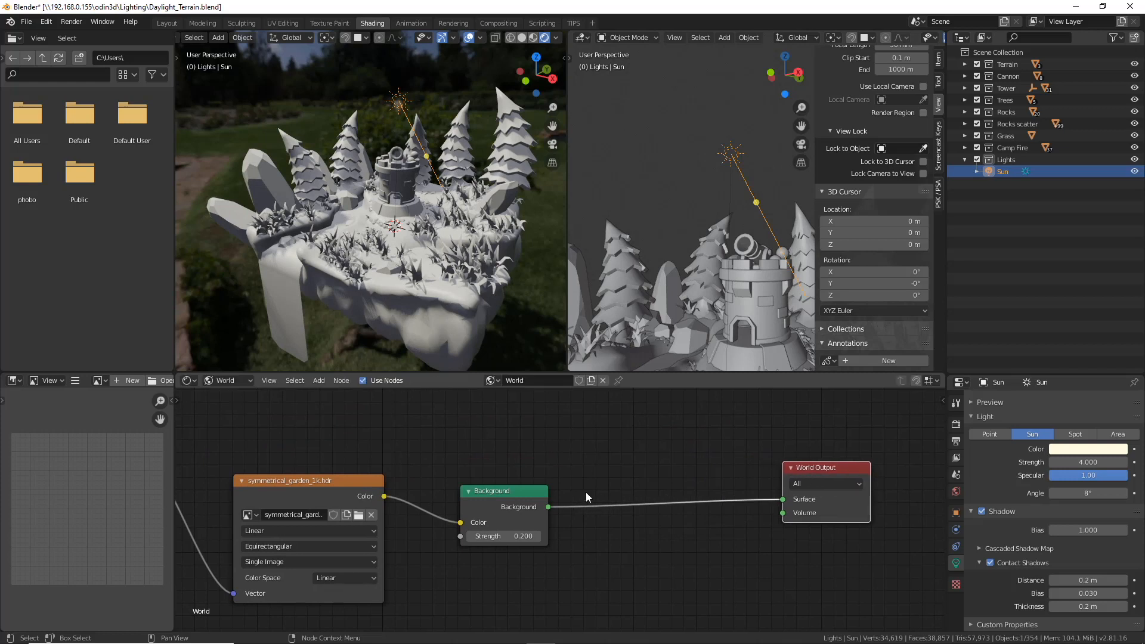
{"action": "scroll", "coordinate": [570, 442], "scroll_direction": "down", "scroll_amount": 1}
Duplicate the Background node and place the copy below the original.
{"action": "left_click", "coordinate": [493, 467]}
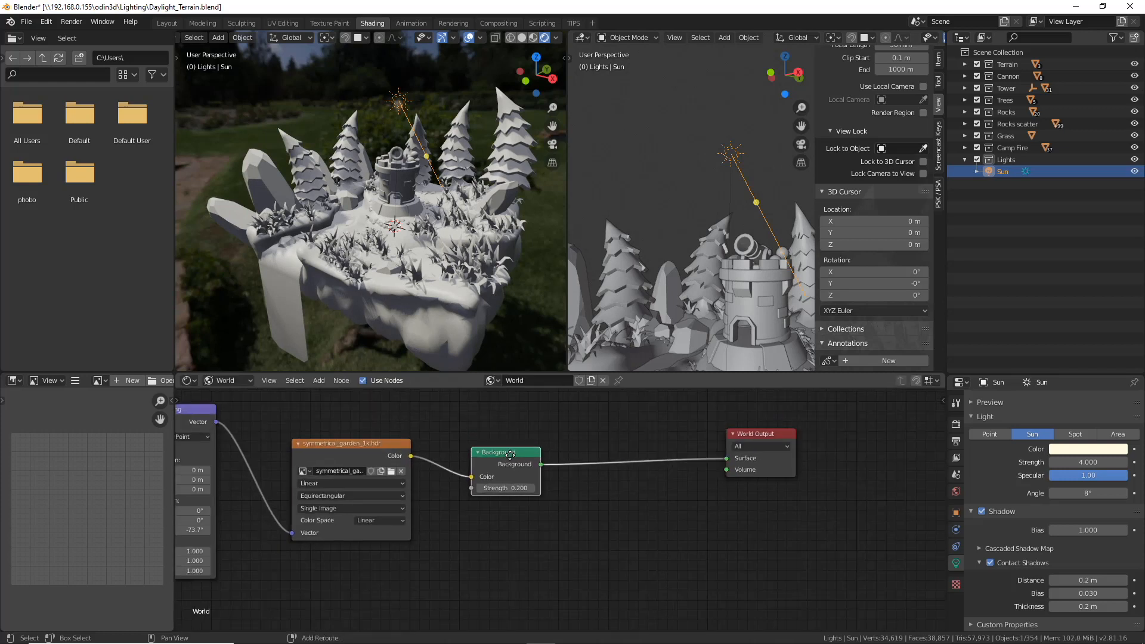
{"action": "key", "text": "shift+d"}
{"action": "left_click", "coordinate": [516, 541]}
{"action": "middle_click_drag", "start_coordinate": [563, 509], "coordinate": [524, 520]}
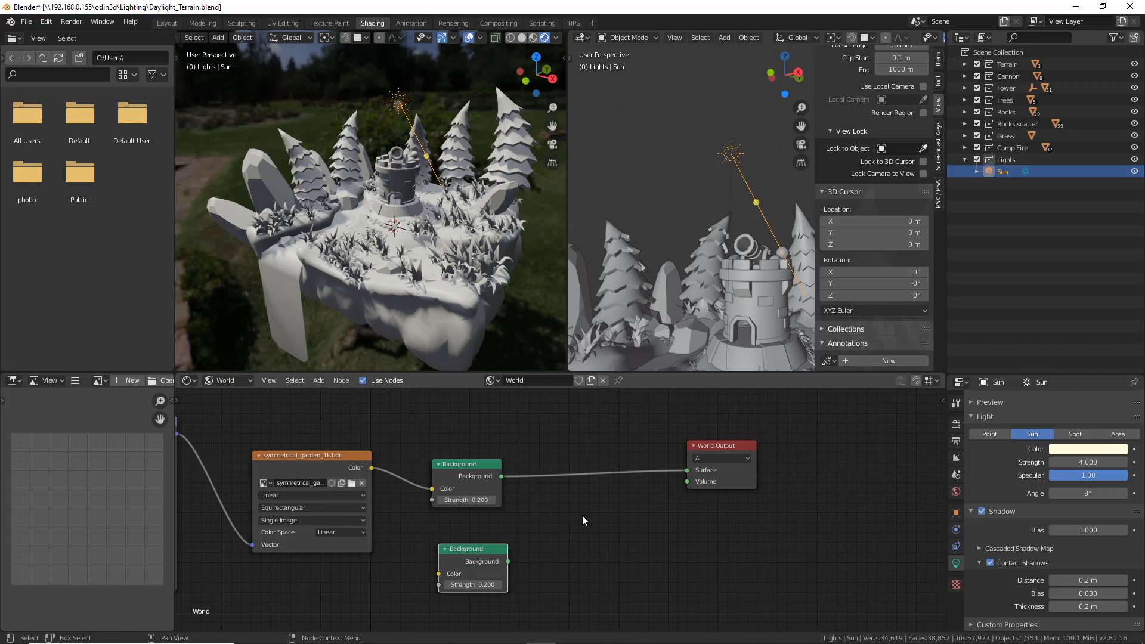
Insert a Mix Shader between Background and World Output, and connect the duplicated Background to its second Shader input.
{"action": "key", "text": "shift+a"}
{"action": "mouse_move", "coordinate": [549, 570]}
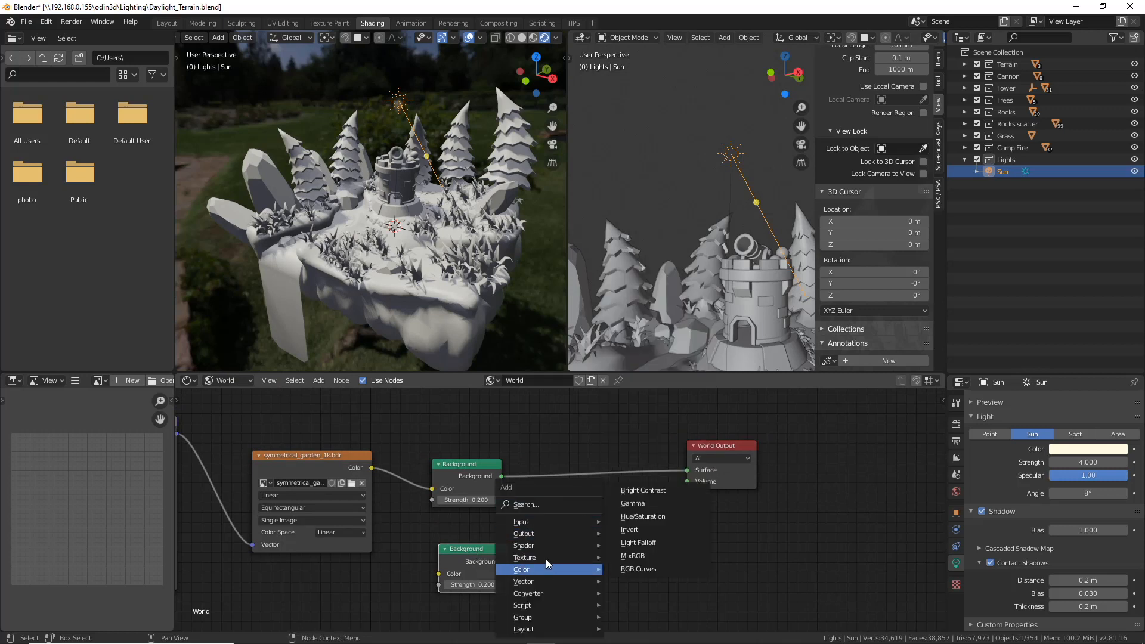
{"action": "mouse_move", "coordinate": [542, 547]}
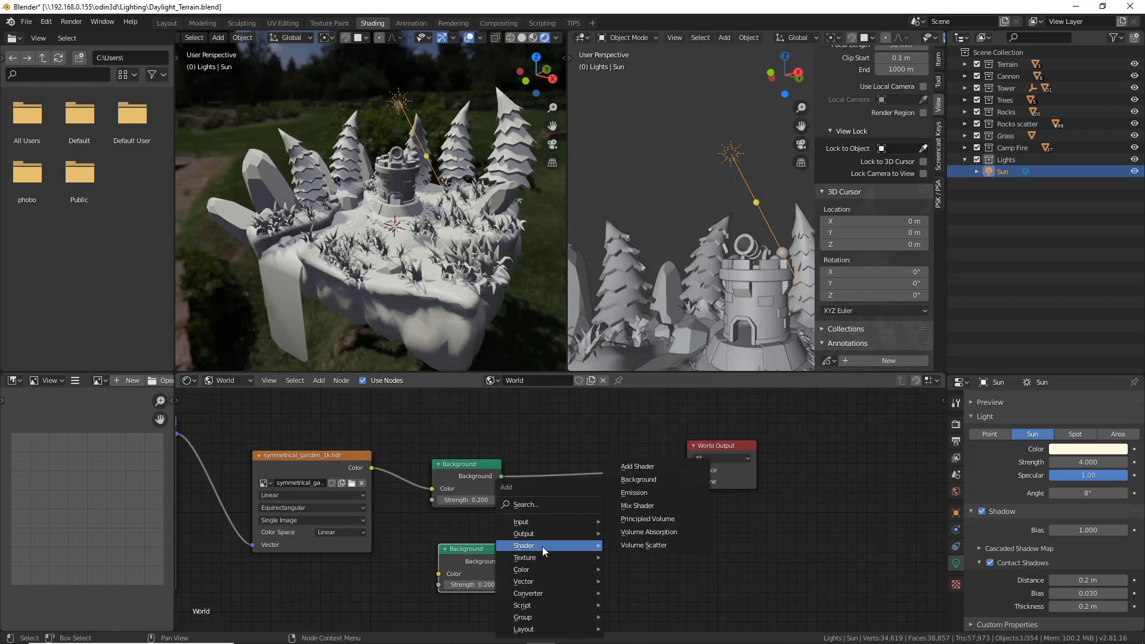
{"action": "left_click", "coordinate": [652, 507]}
{"action": "left_click", "coordinate": [608, 481]}
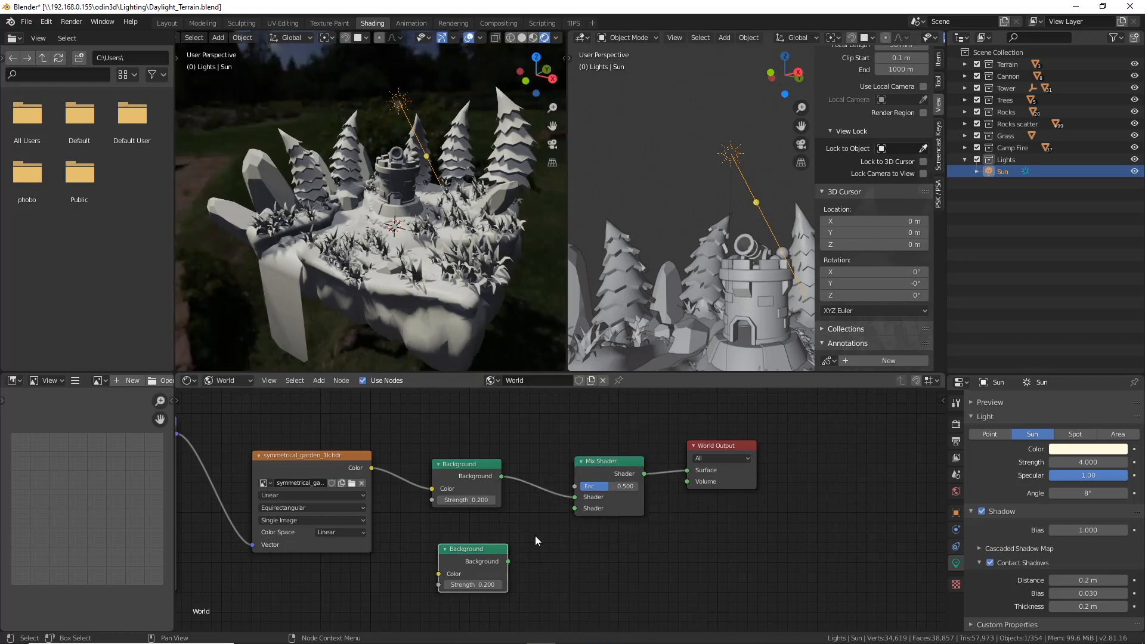
{"action": "left_click_drag", "start_coordinate": [507, 562], "coordinate": [575, 508]}
{"action": "middle_click_drag", "start_coordinate": [549, 486], "coordinate": [588, 543]}
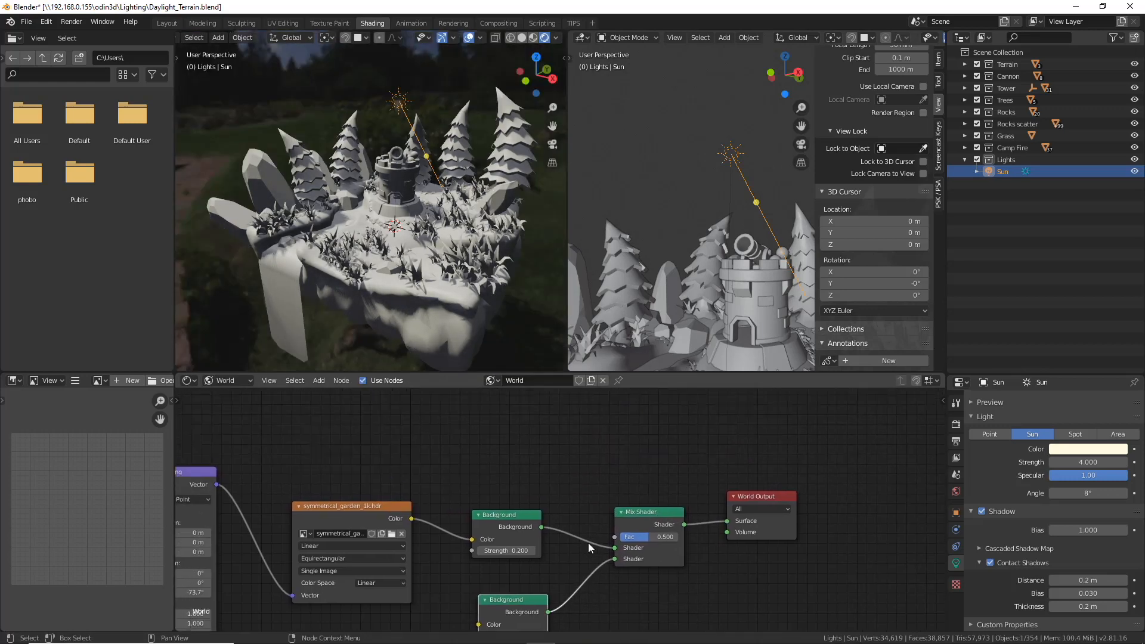
Add a Light Path node, connect Is Camera Ray to the Mix Shader's Fac, and move the Mix Shader slightly up.
{"action": "key", "text": "shift+a"}
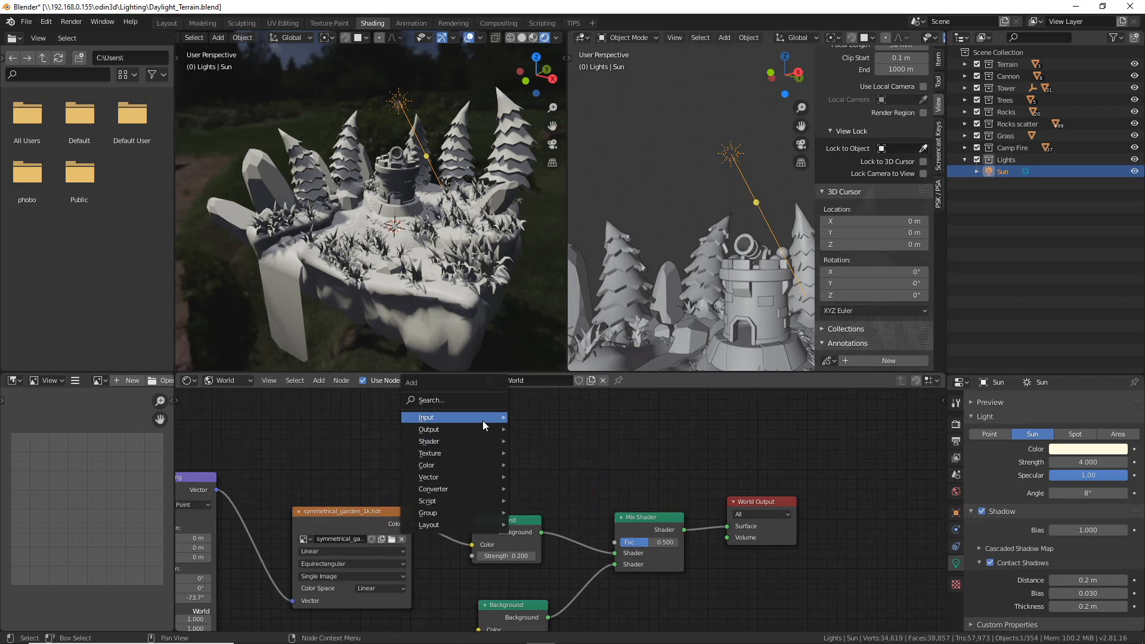
{"action": "mouse_move", "coordinate": [483, 425]}
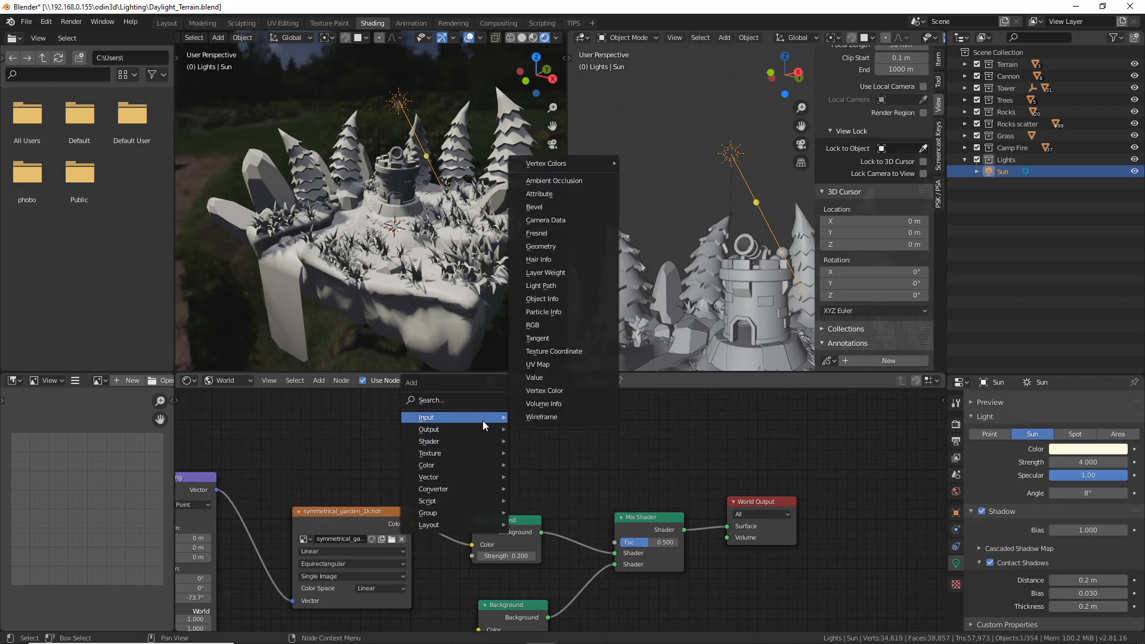
{"action": "left_click", "coordinate": [574, 288]}
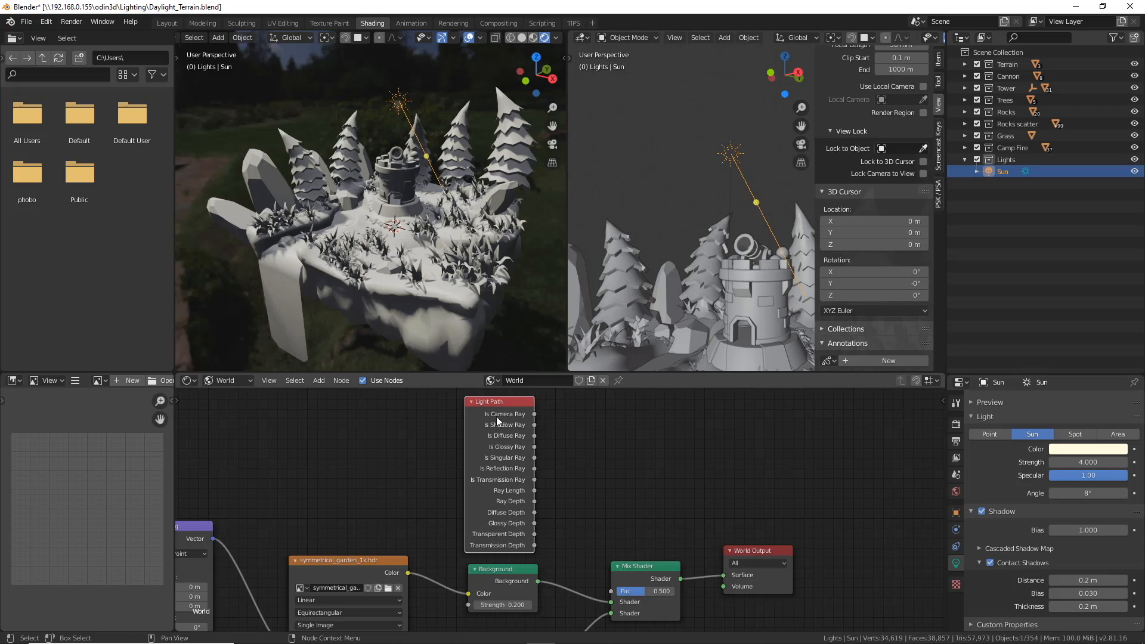
{"action": "left_click_drag", "start_coordinate": [534, 414], "coordinate": [617, 592]}
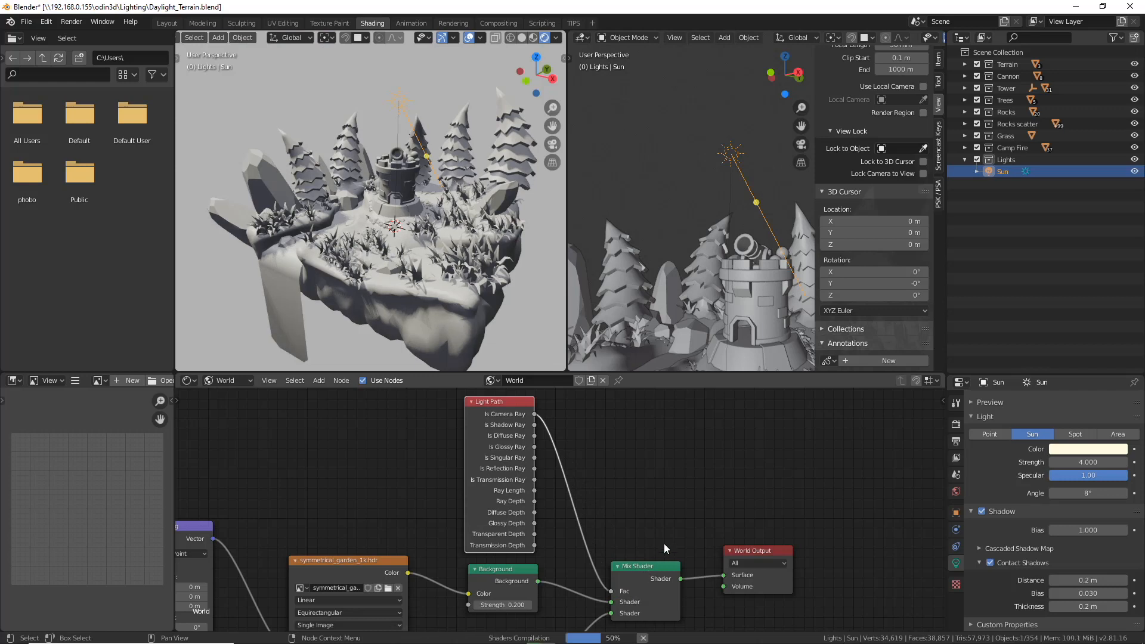
{"action": "middle_click_drag", "start_coordinate": [603, 577], "coordinate": [580, 515]}
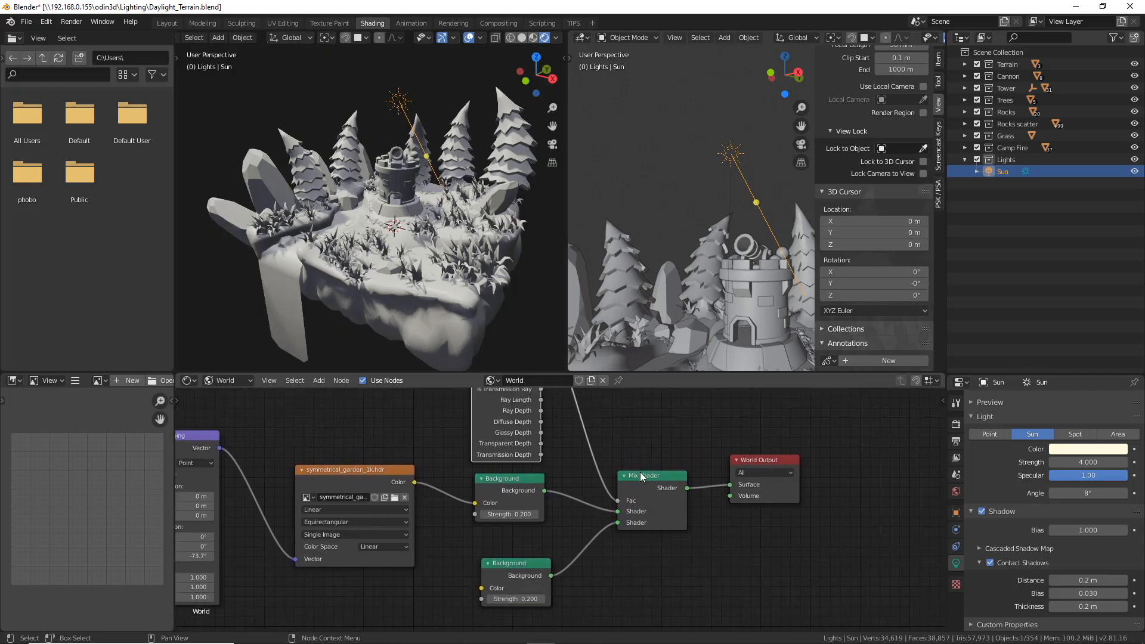
{"action": "left_click_drag", "start_coordinate": [639, 473], "coordinate": [653, 455]}
{"action": "middle_click_drag", "start_coordinate": [650, 506], "coordinate": [733, 504]}
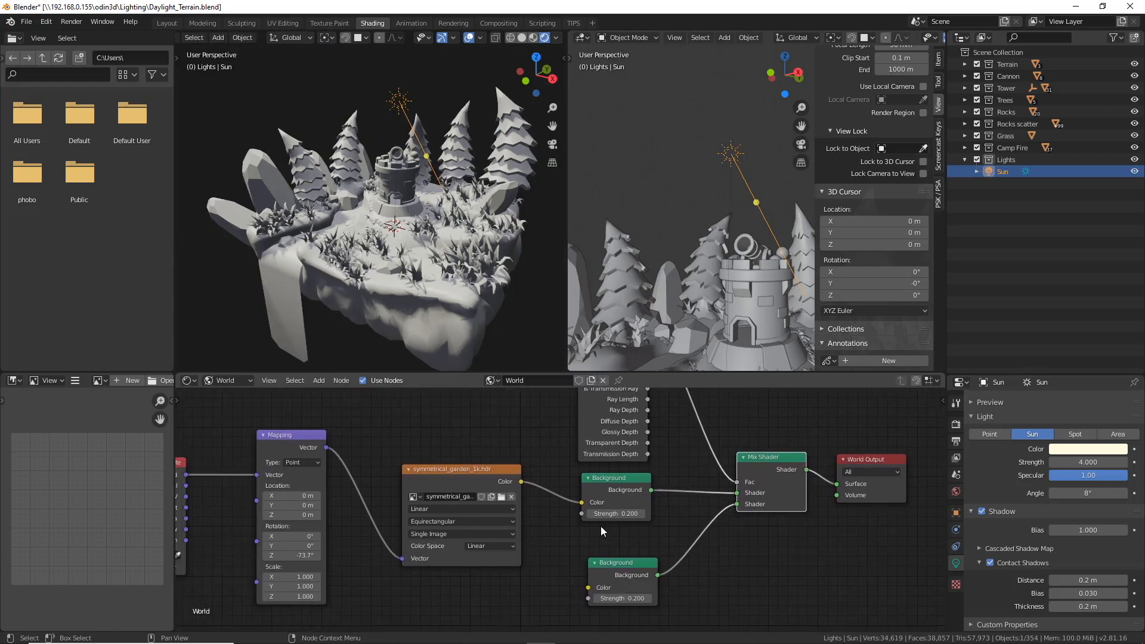
Add a layout Frame to the World nodes and place it at the Texture Coordinate node.
{"action": "middle_click_drag", "start_coordinate": [473, 521], "coordinate": [568, 524]}
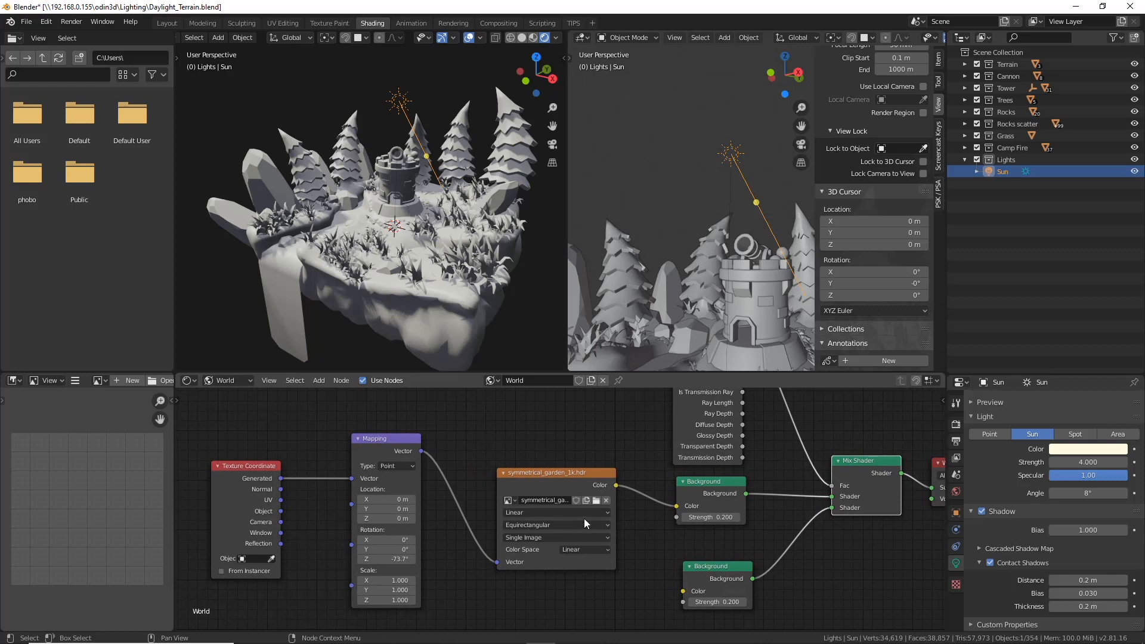
{"action": "left_click_drag", "start_coordinate": [180, 443], "coordinate": [620, 588]}
{"action": "left_click_drag", "start_coordinate": [718, 535], "coordinate": [673, 514], "text": "shift"}
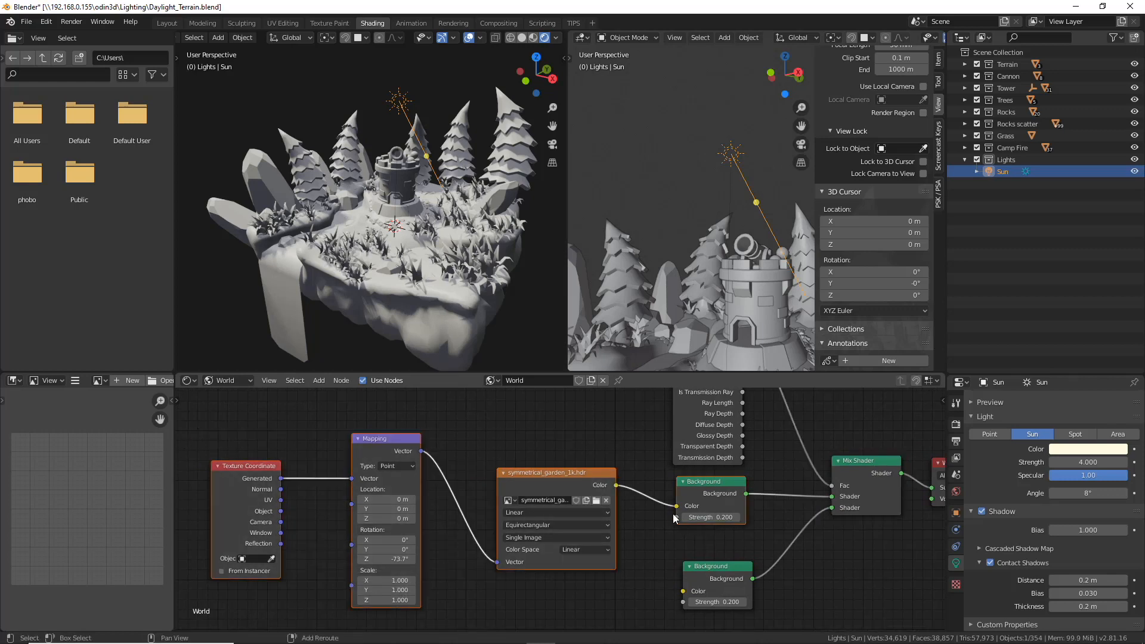
{"action": "key", "text": "shift+a"}
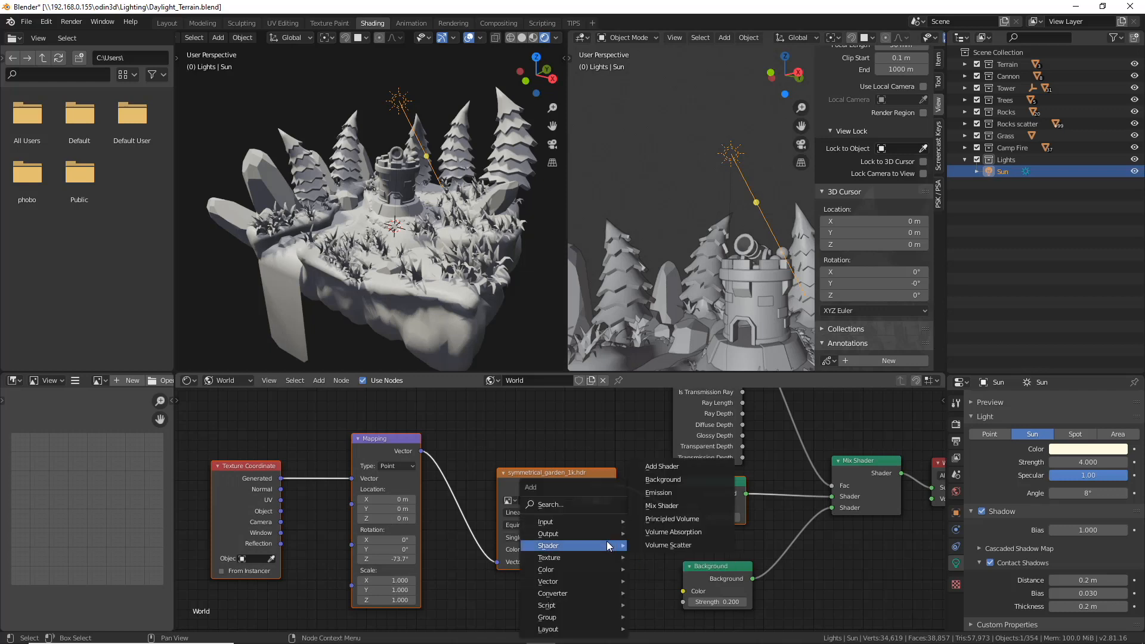
{"action": "mouse_move", "coordinate": [597, 629]}
{"action": "left_click", "coordinate": [656, 616]}
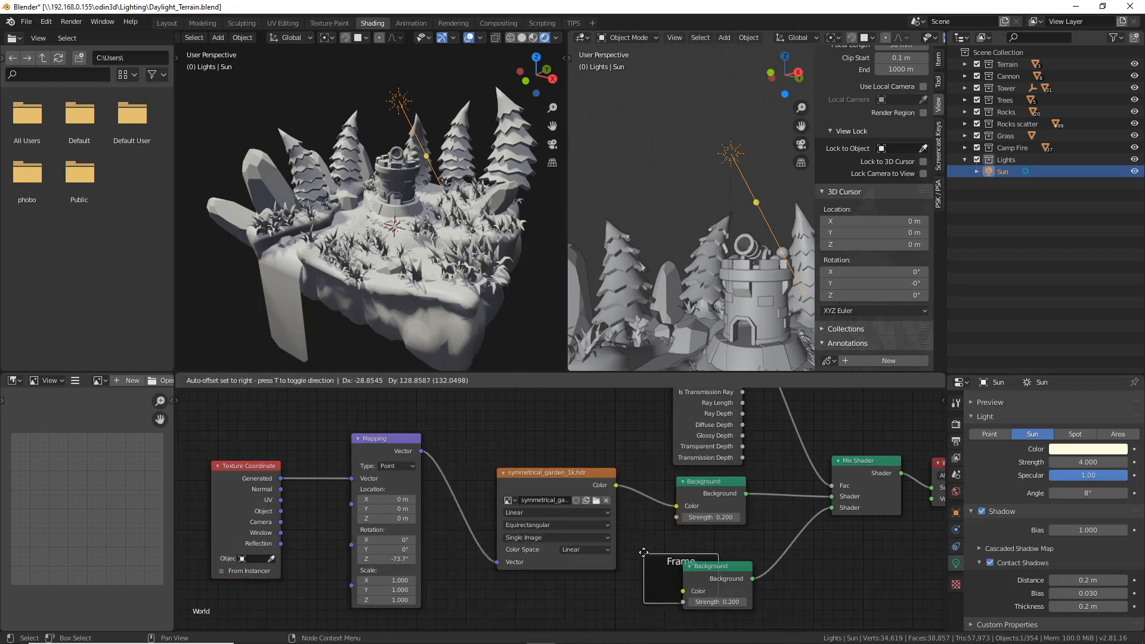
{"action": "left_click", "coordinate": [198, 431]}
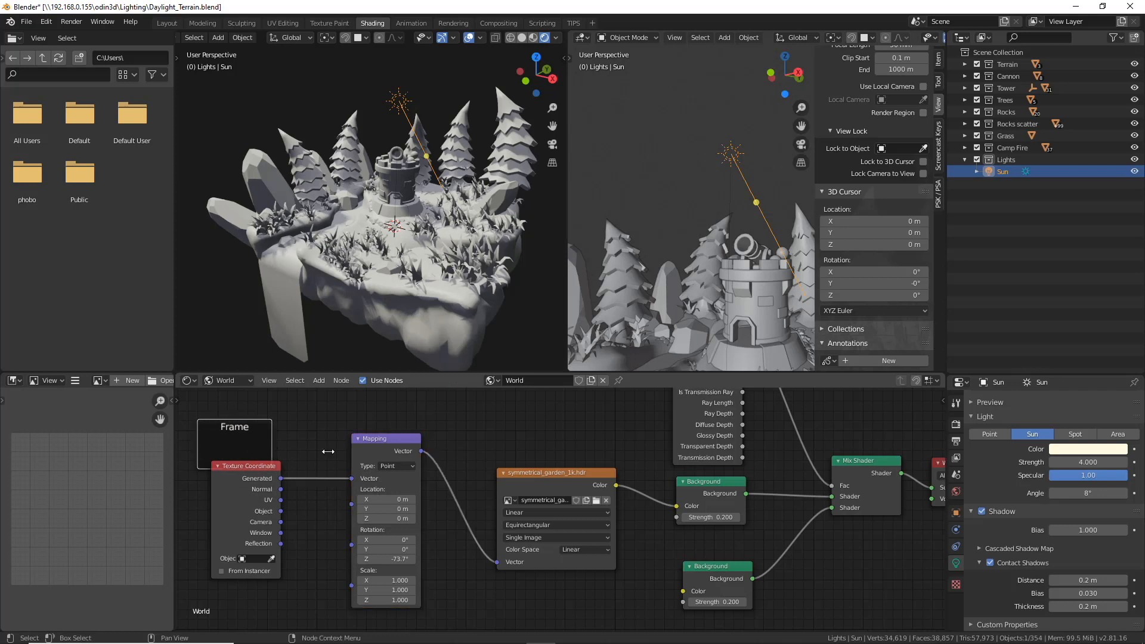
Enclose the Texture Coordinate, Mapping, HDRI and upper Background nodes in the frame, keeping the duplicated Background outside below it.
{"action": "key", "text": "ctrl+p"}
{"action": "left_click_drag", "start_coordinate": [697, 572], "coordinate": [716, 633]}
{"action": "middle_click_drag", "start_coordinate": [513, 513], "coordinate": [570, 523]}
{"action": "left_click_drag", "start_coordinate": [304, 476], "coordinate": [307, 450]}
{"action": "mouse_move", "coordinate": [446, 449]}
{"action": "left_mouse_down"}
{"action": "mouse_move", "coordinate": [350, 457]}
{"action": "mouse_move", "coordinate": [449, 434]}
{"action": "left_mouse_up"}
{"action": "left_click_drag", "start_coordinate": [602, 483], "coordinate": [561, 466]}
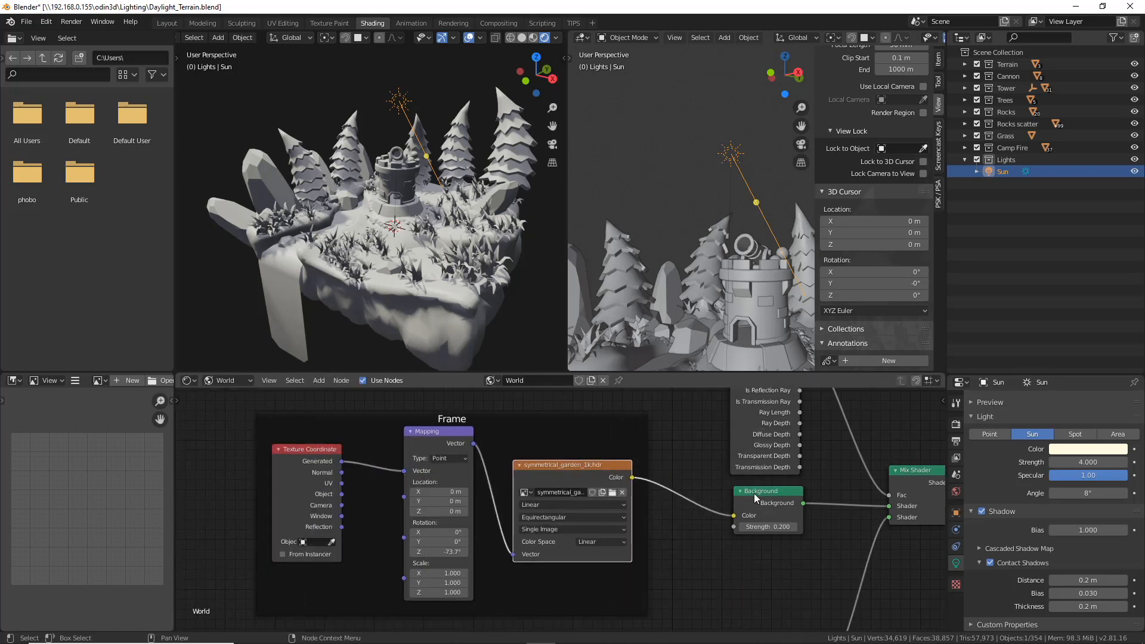
{"action": "left_click_drag", "start_coordinate": [755, 495], "coordinate": [723, 506]}
{"action": "scroll", "coordinate": [721, 490], "scroll_direction": "down", "scroll_amount": 2}
{"action": "left_click_drag", "start_coordinate": [548, 416], "coordinate": [520, 427]}
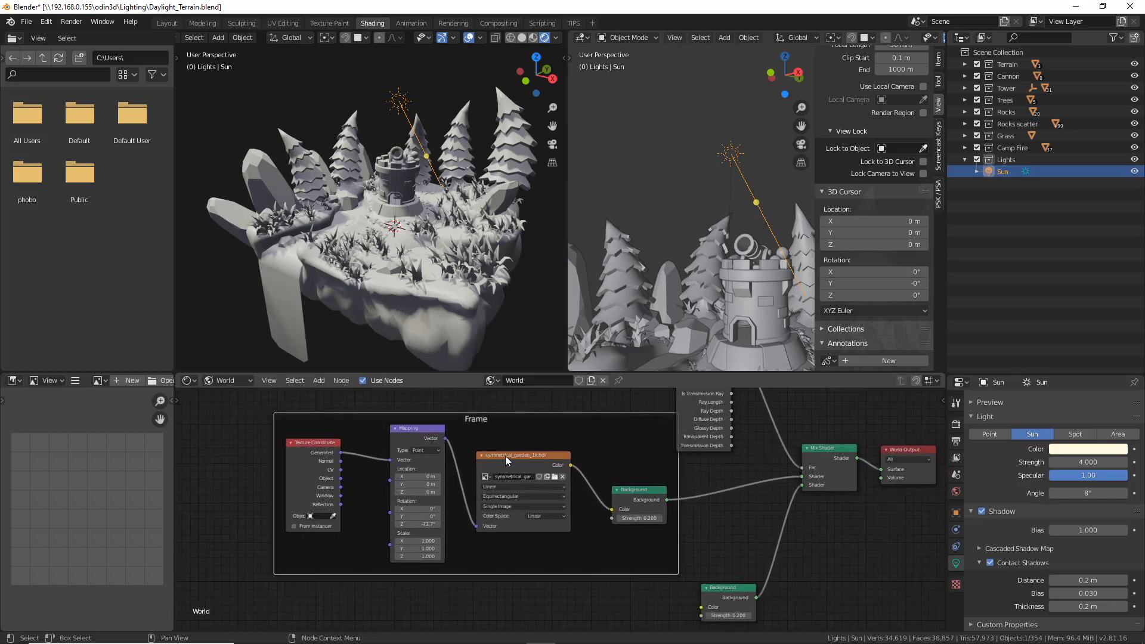
Tidy the node positions inside the frame and change the frame's name to Lighting.
{"action": "left_click_drag", "start_coordinate": [318, 458], "coordinate": [317, 450]}
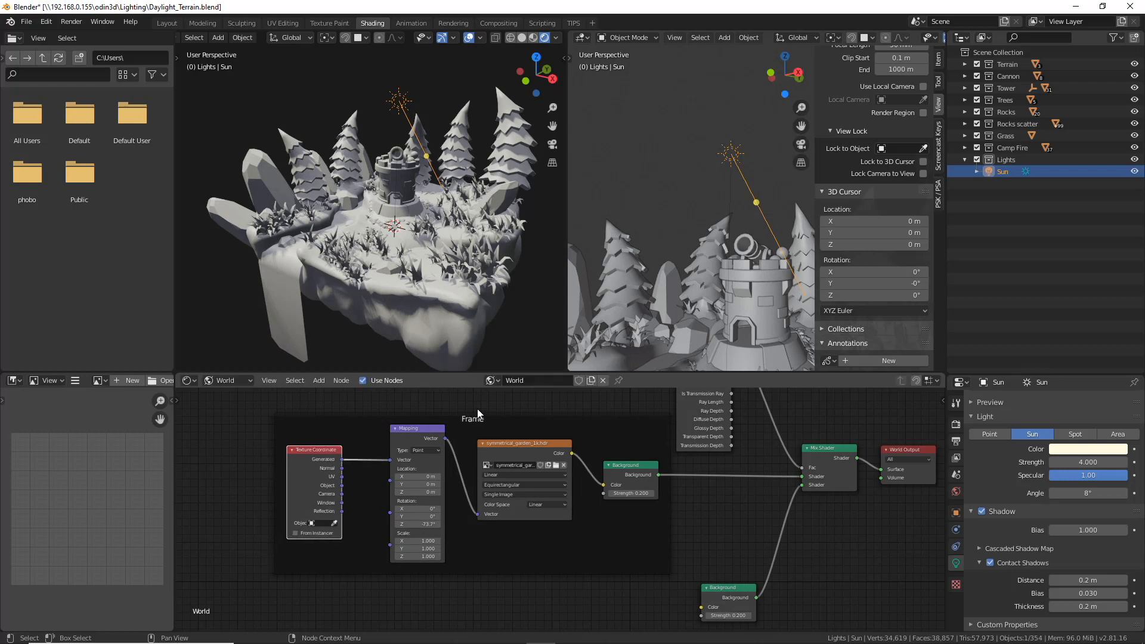
{"action": "left_click", "coordinate": [481, 421]}
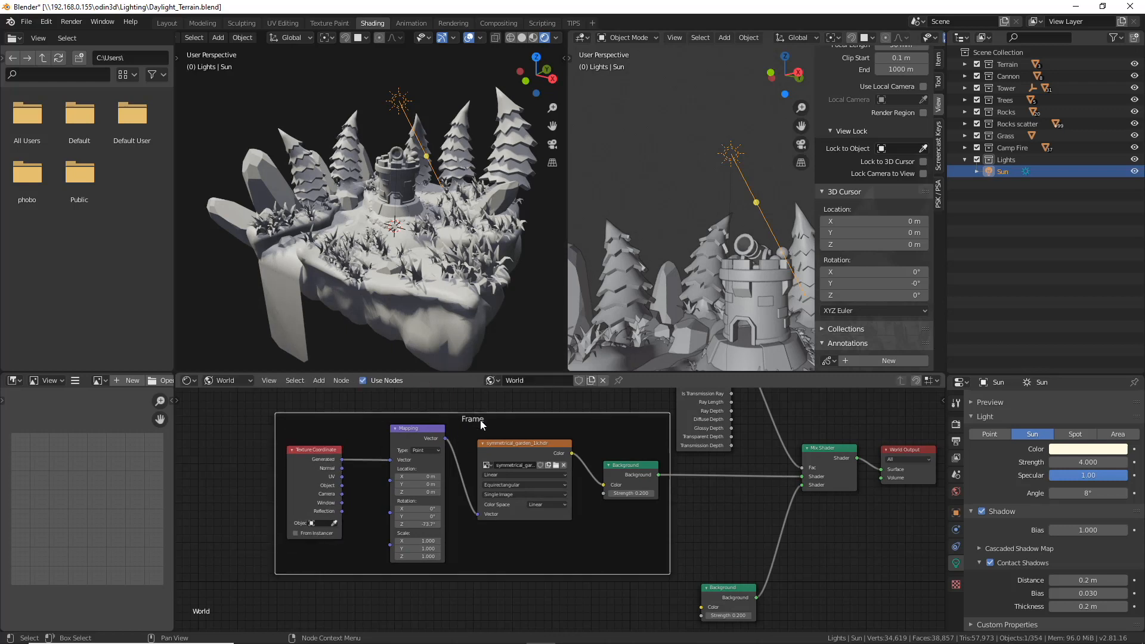
{"action": "key", "text": "n"}
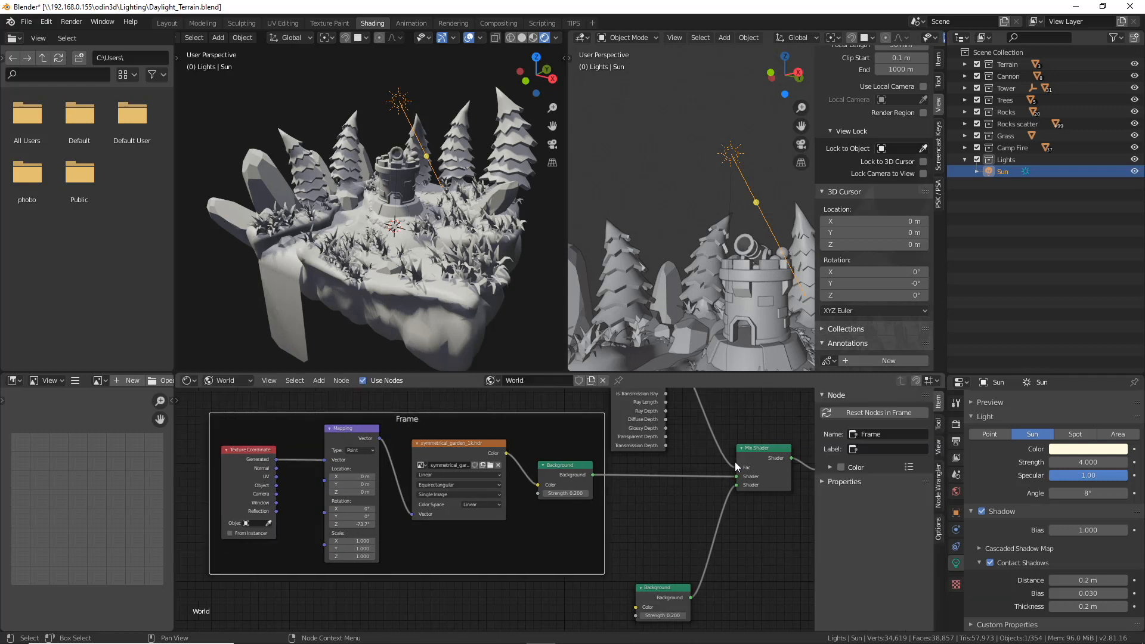
{"action": "left_click", "coordinate": [887, 434]}
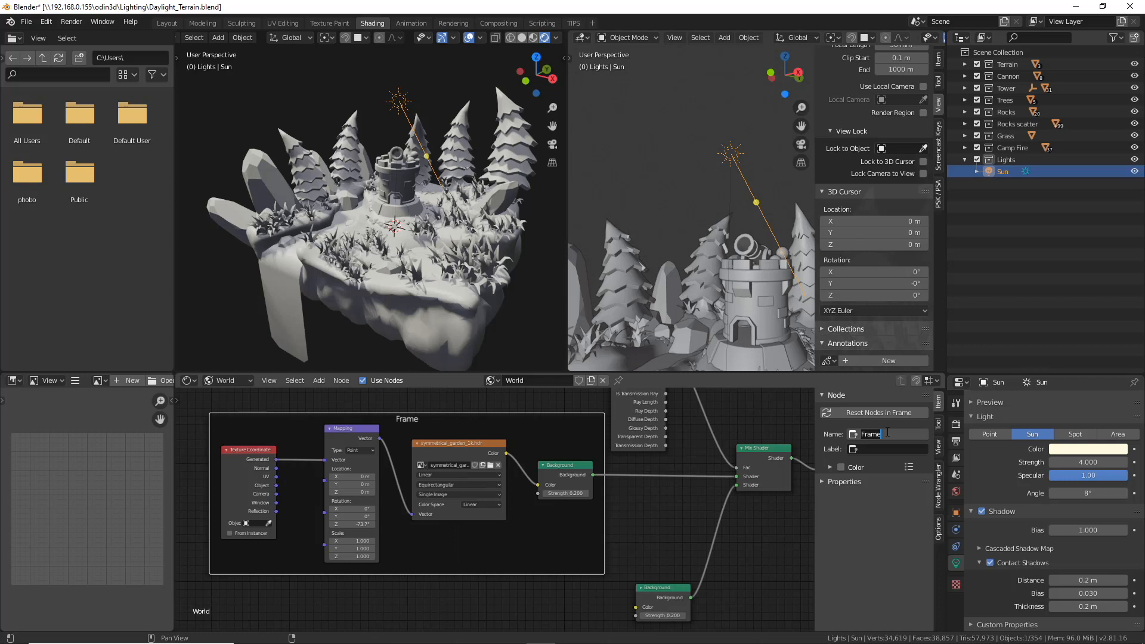
{"action": "type", "text": "Lighting"}
{"action": "key", "text": "Return"}
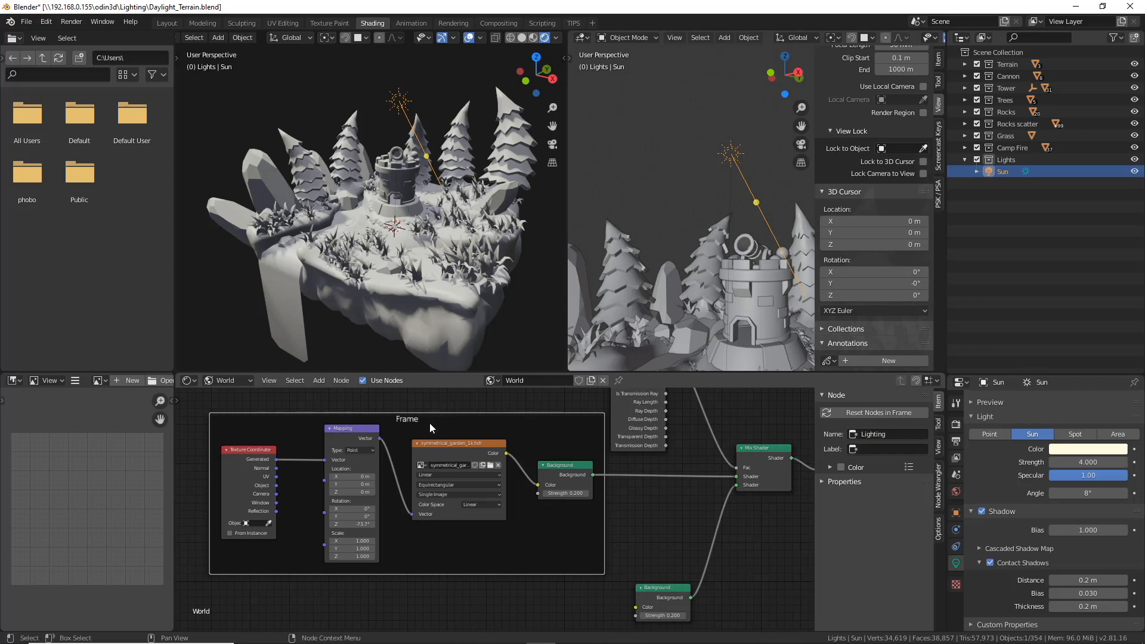
Copy the frame's name into its label so its title reads Lighting.
{"action": "left_click", "coordinate": [884, 434]}
{"action": "key", "text": "ctrl+c"}
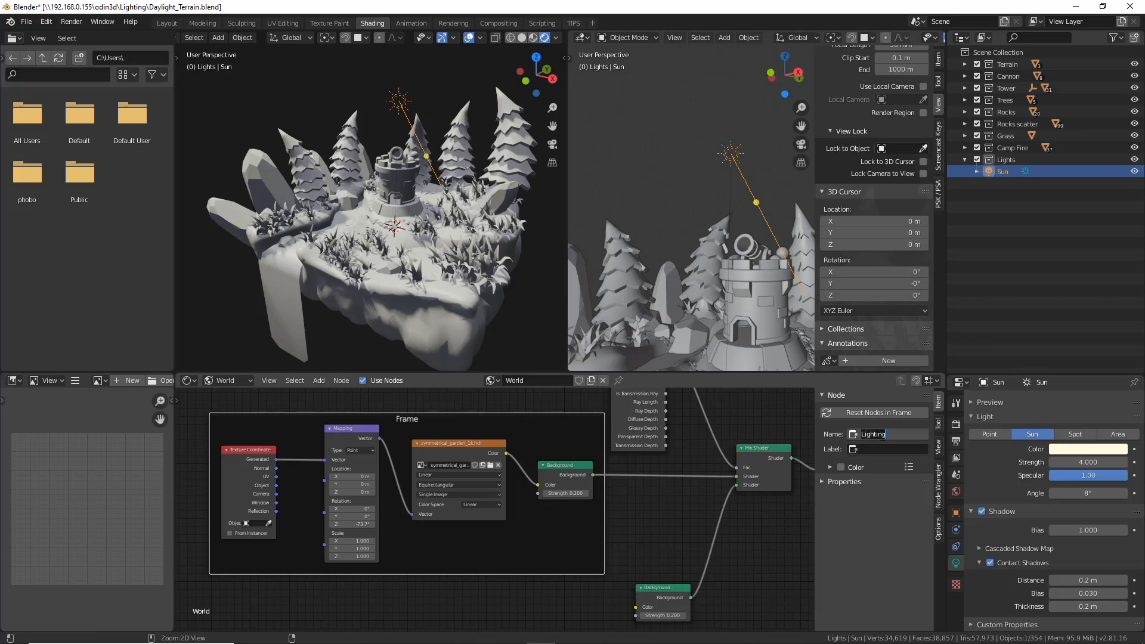
{"action": "left_click", "coordinate": [885, 449]}
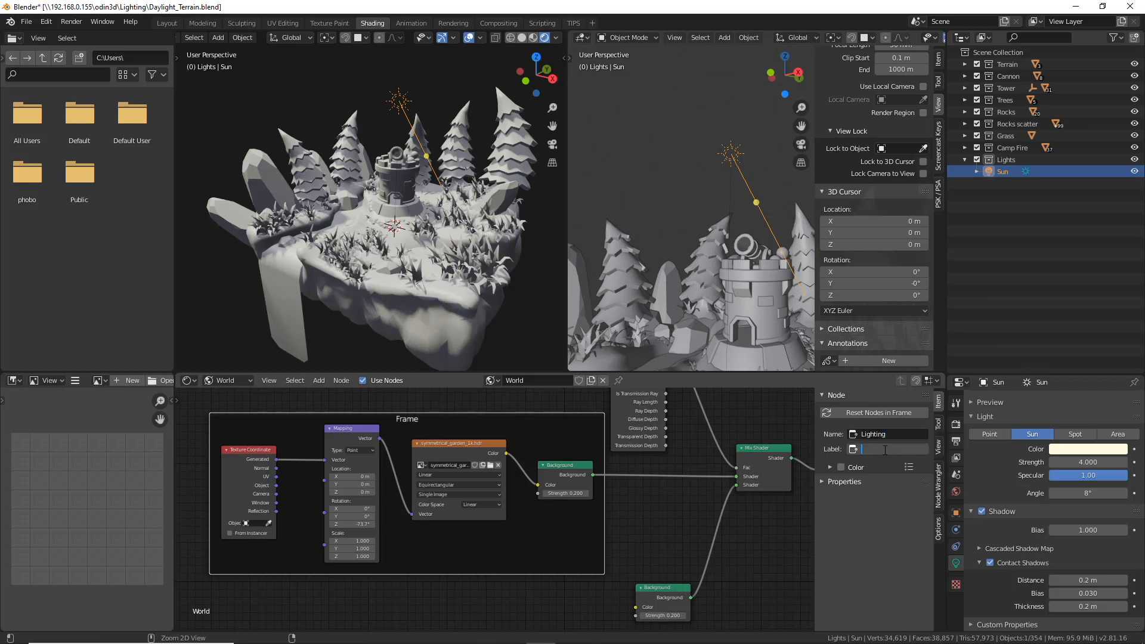
{"action": "key", "text": "ctrl+v"}
{"action": "key", "text": "Return"}
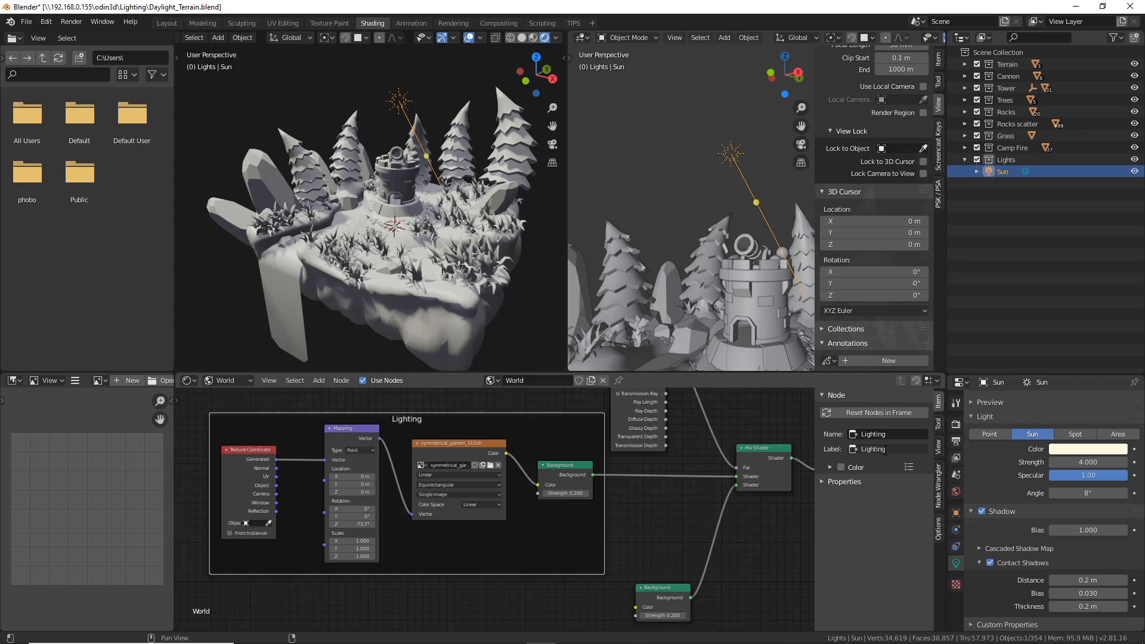
Give the Lighting frame a custom blue color of about hue 0.564, saturation 0.478 and value 0.802.
{"action": "left_click", "coordinate": [848, 471]}
{"action": "left_click", "coordinate": [910, 468]}
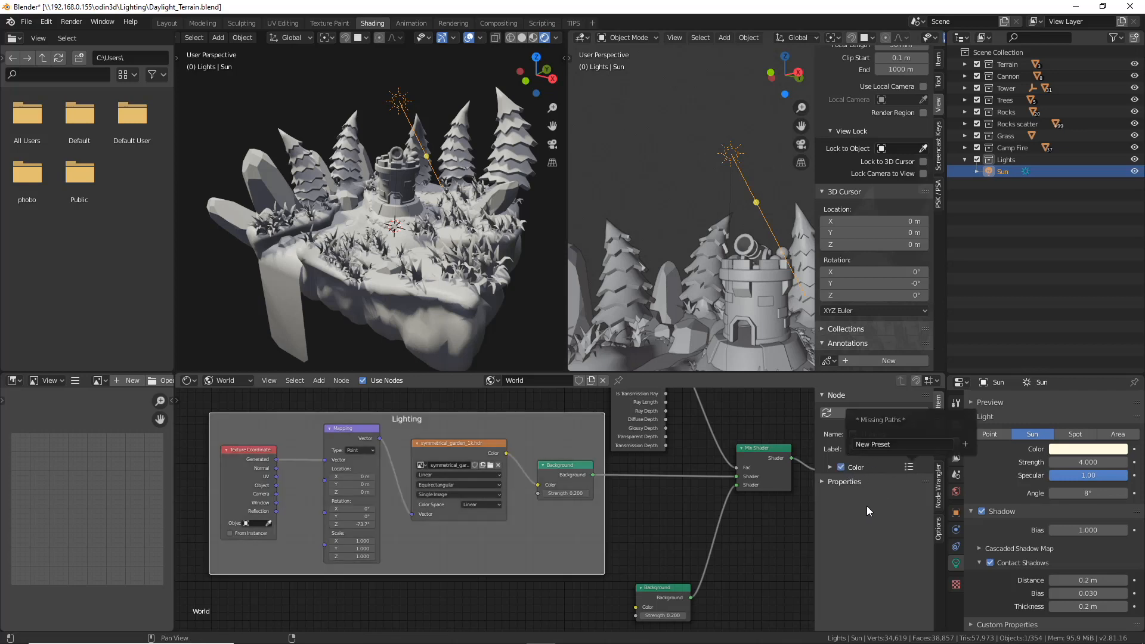
{"action": "left_click", "coordinate": [847, 468]}
{"action": "left_click", "coordinate": [862, 487]}
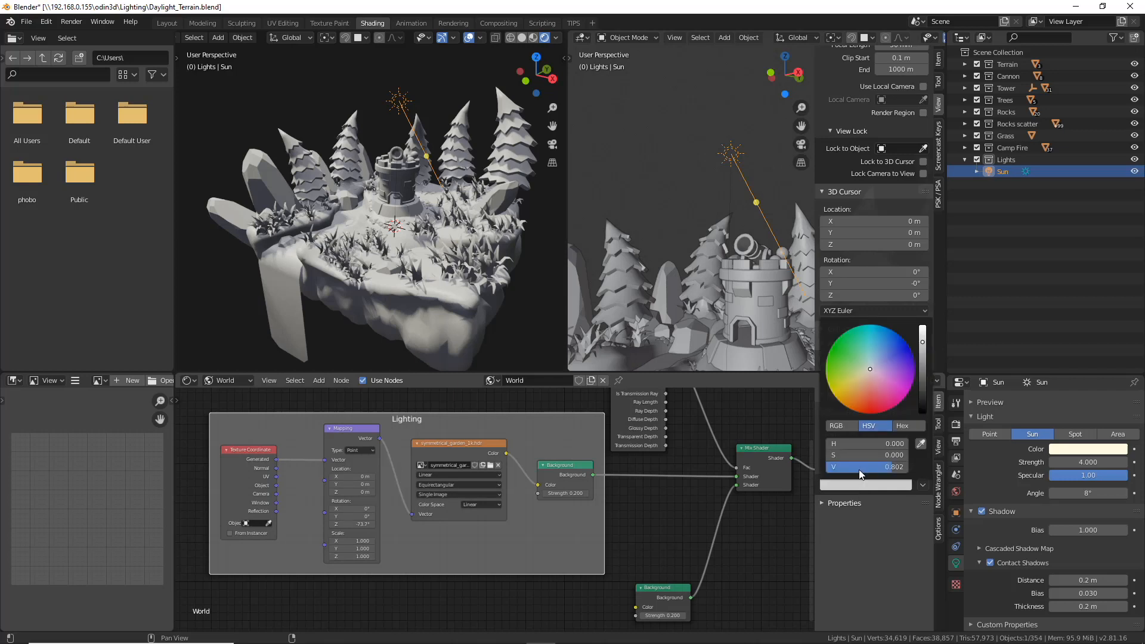
{"action": "left_click_drag", "start_coordinate": [878, 358], "coordinate": [879, 349]}
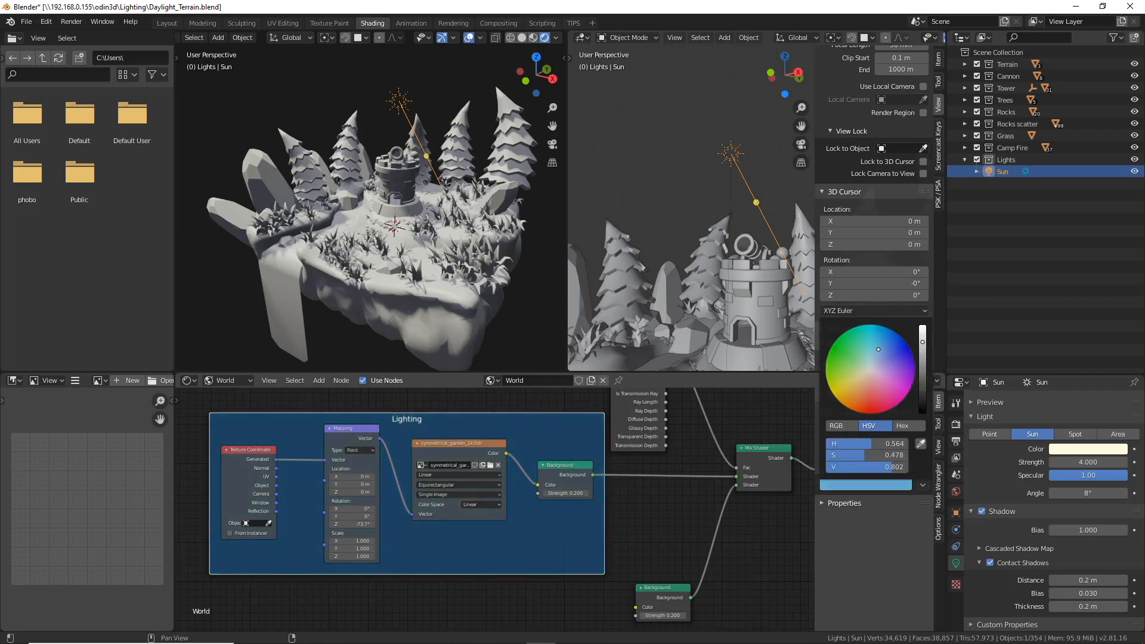
Add an RGB node beside the Background node outside the frame and connect its Color output to that Background's Color input.
{"action": "middle_click_drag", "start_coordinate": [685, 569], "coordinate": [622, 500]}
{"action": "scroll", "coordinate": [595, 490], "scroll_direction": "down", "scroll_amount": 2}
{"action": "scroll", "coordinate": [669, 546], "scroll_direction": "down", "scroll_amount": 2}
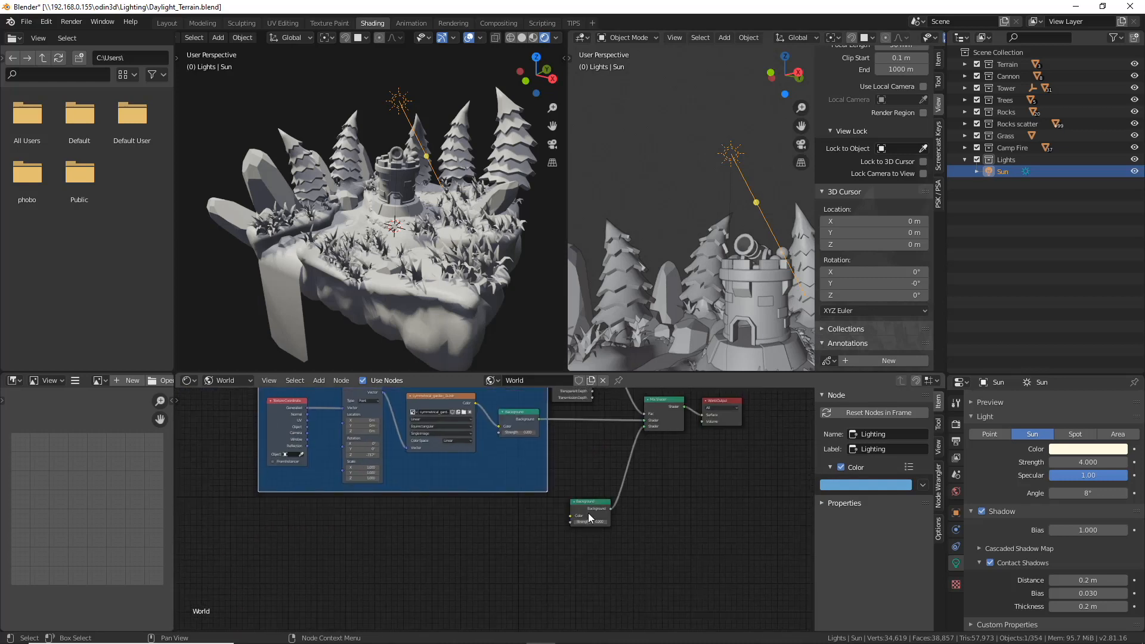
{"action": "left_click_drag", "start_coordinate": [585, 507], "coordinate": [560, 526]}
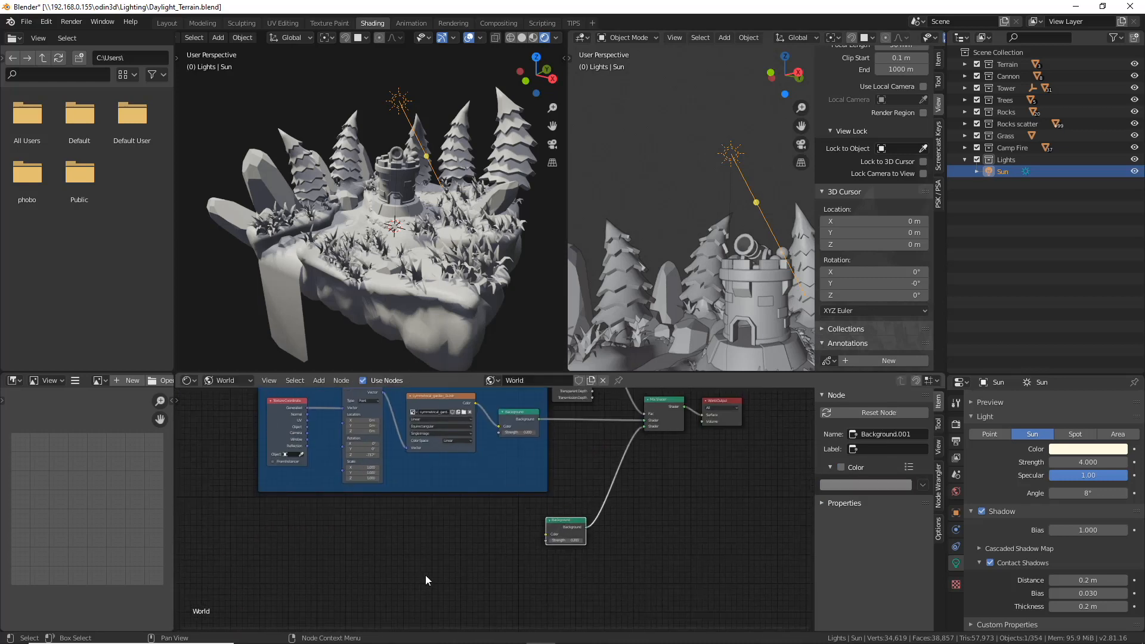
{"action": "key", "text": "shift+a"}
{"action": "mouse_move", "coordinate": [394, 471]}
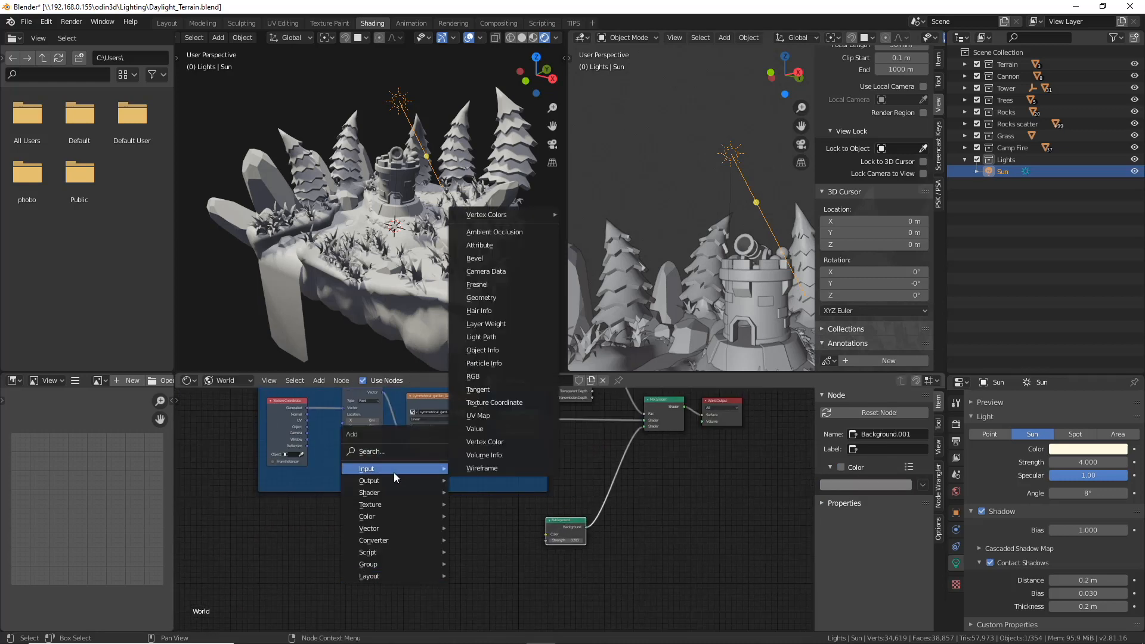
{"action": "left_click", "coordinate": [495, 376]}
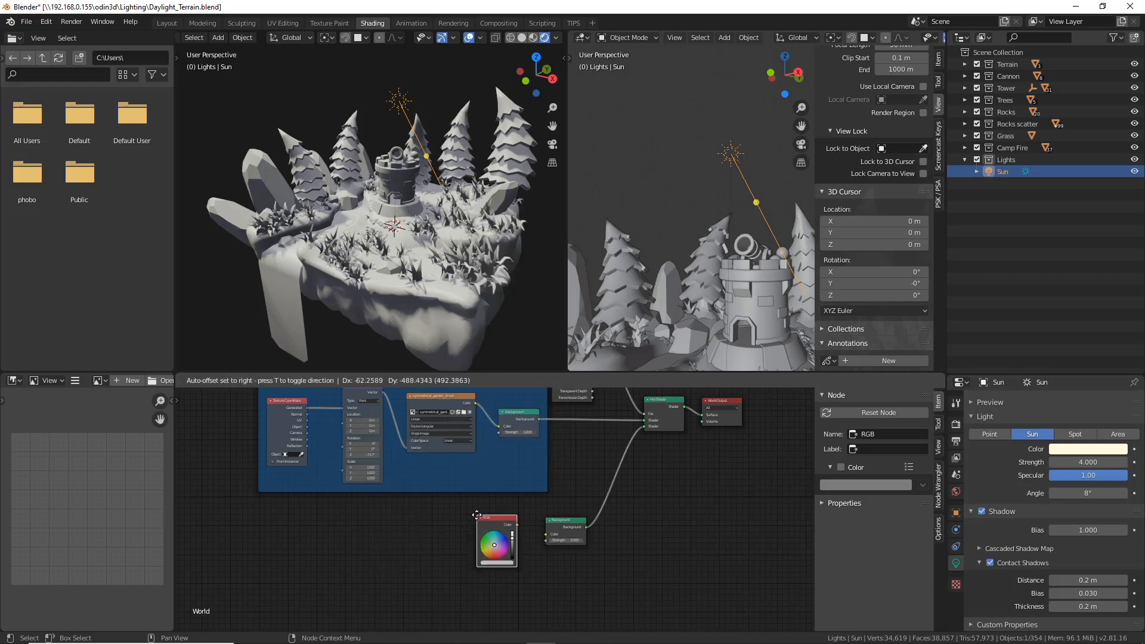
{"action": "left_click", "coordinate": [477, 515]}
{"action": "scroll", "coordinate": [498, 510], "scroll_direction": "up", "scroll_amount": 3}
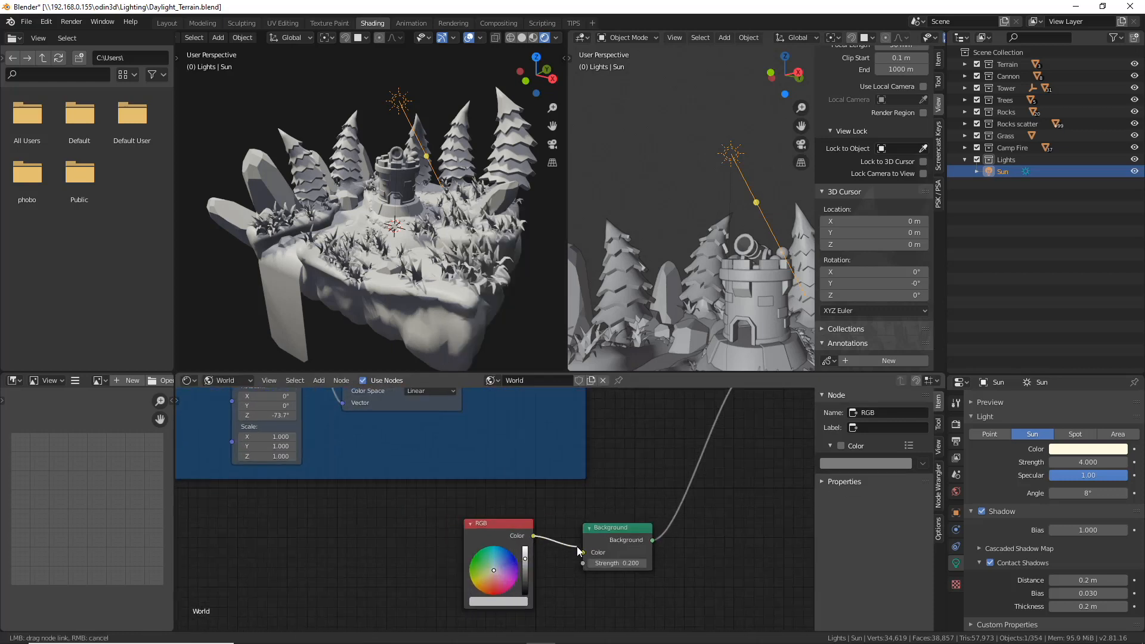
{"action": "left_click_drag", "start_coordinate": [534, 536], "coordinate": [583, 552]}
Set the unframed Background's Strength to 1.000 and tint the RGB node's color to a pale sky blue.
{"action": "type", "text": "1"}
{"action": "key", "text": "Return"}
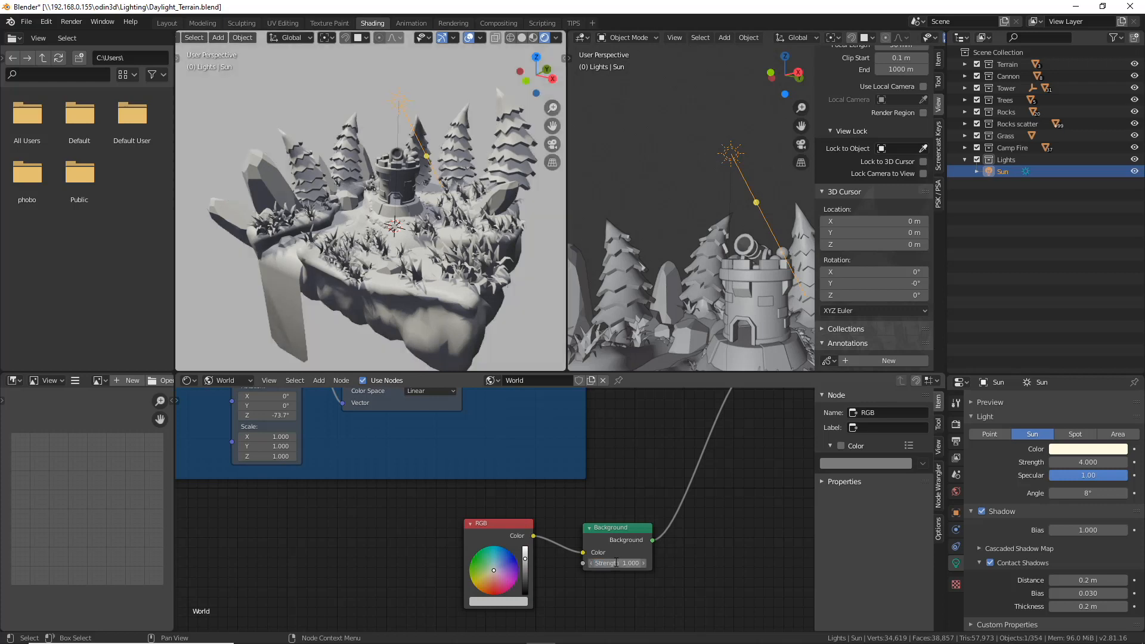
{"action": "left_click_drag", "start_coordinate": [494, 571], "coordinate": [495, 566]}
{"action": "middle_click_drag", "start_coordinate": [435, 155], "coordinate": [371, 129]}
{"action": "scroll", "coordinate": [334, 212], "scroll_direction": "up", "scroll_amount": 6}
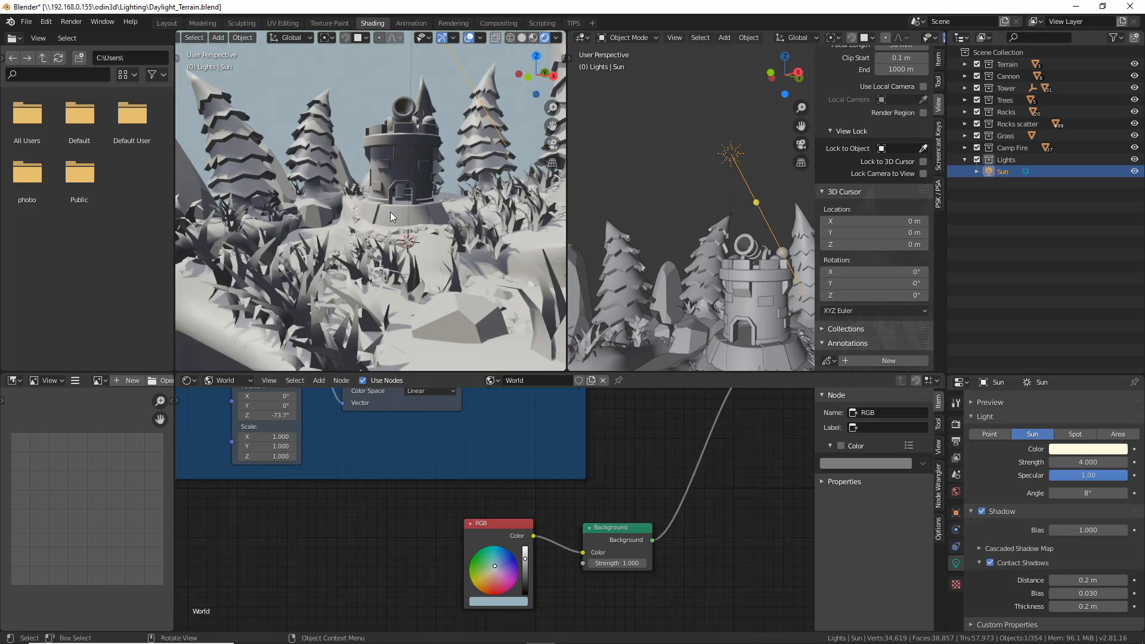
{"action": "middle_click_drag", "start_coordinate": [390, 212], "coordinate": [374, 220]}
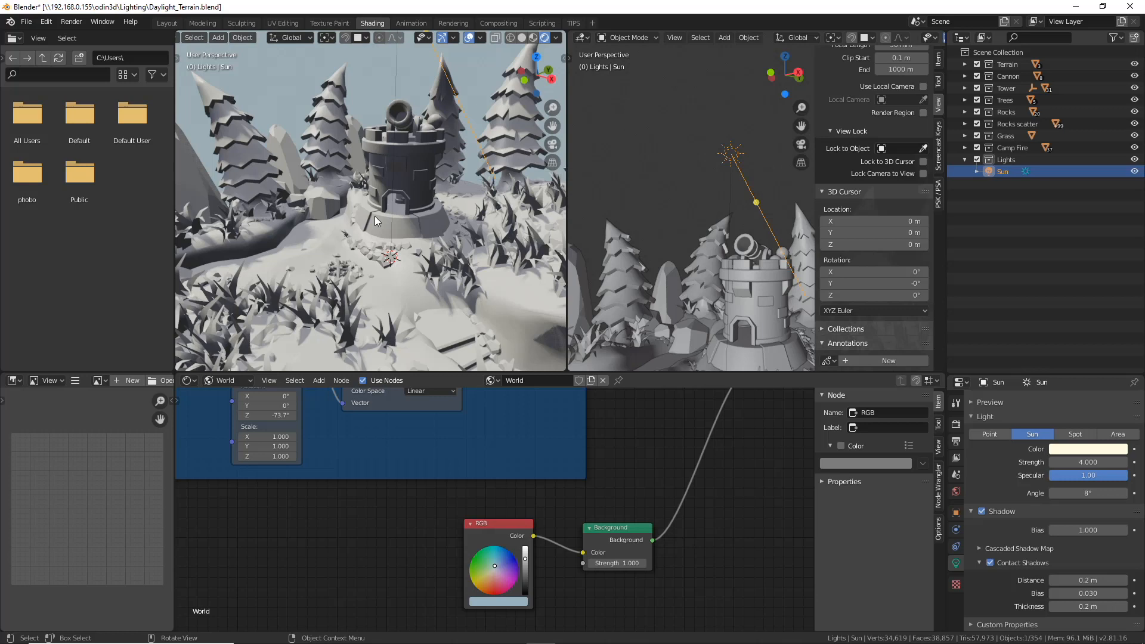
{"action": "middle_click_drag", "start_coordinate": [364, 181], "coordinate": [407, 195]}
{"action": "scroll", "coordinate": [408, 195], "scroll_direction": "down", "scroll_amount": 5}
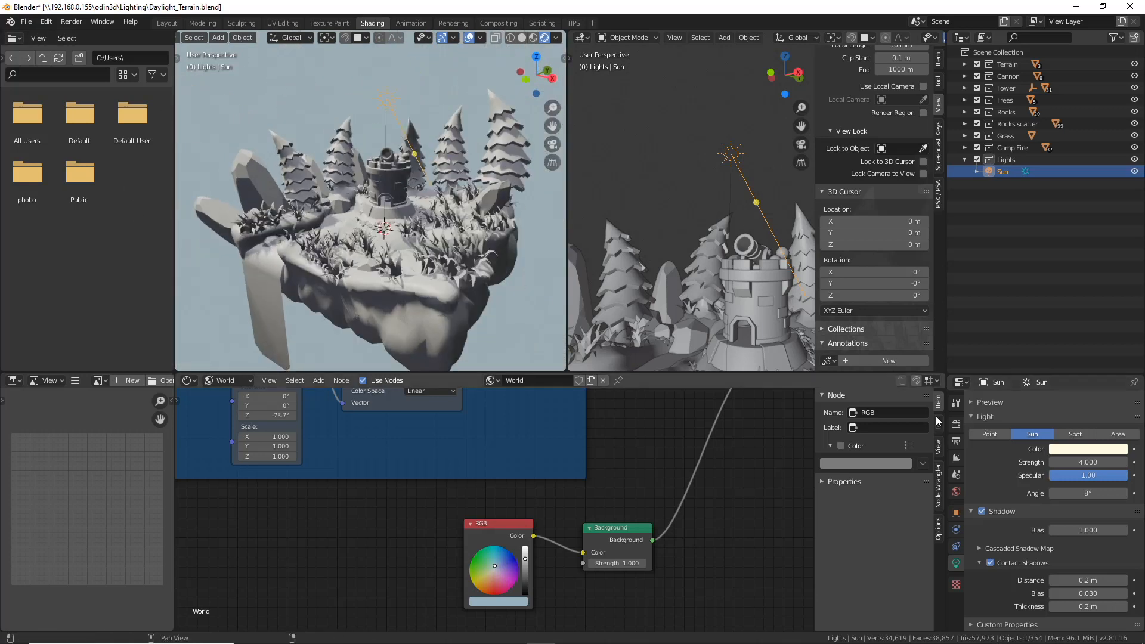
Enable Bloom in the scene's render settings and check the look around the tower.
{"action": "left_click", "coordinate": [955, 404]}
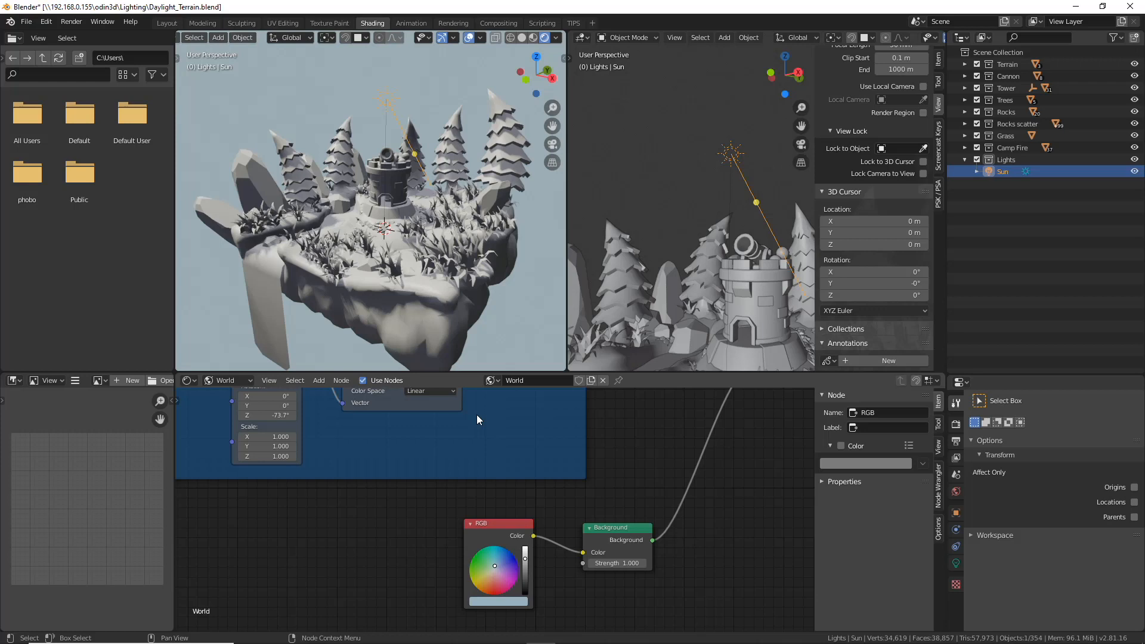
{"action": "left_click", "coordinate": [957, 442]}
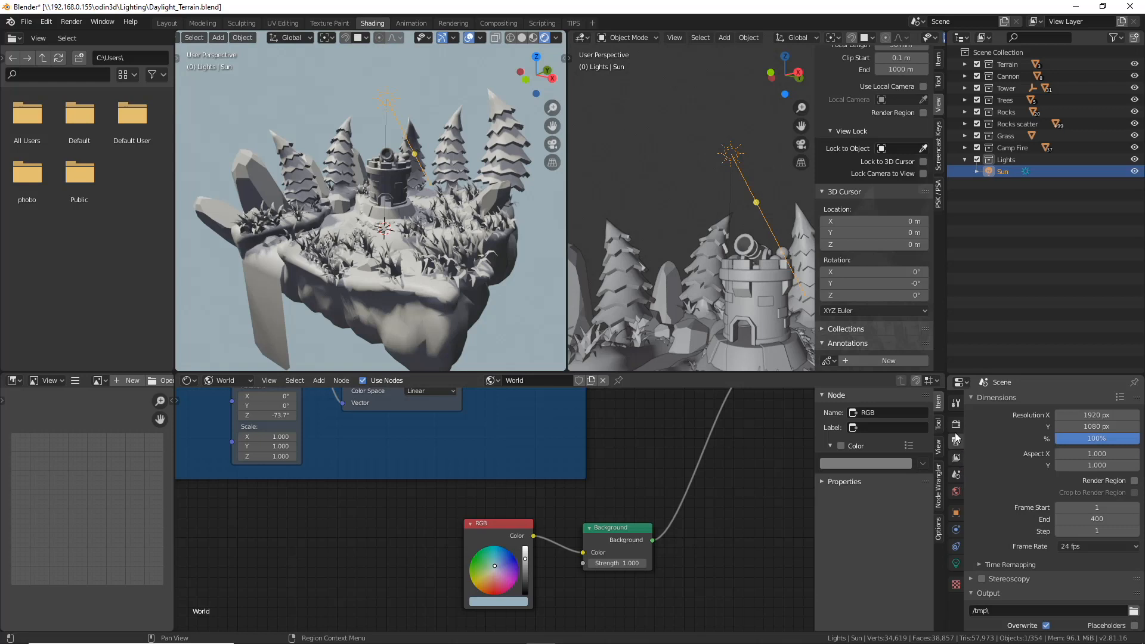
{"action": "left_click", "coordinate": [956, 424]}
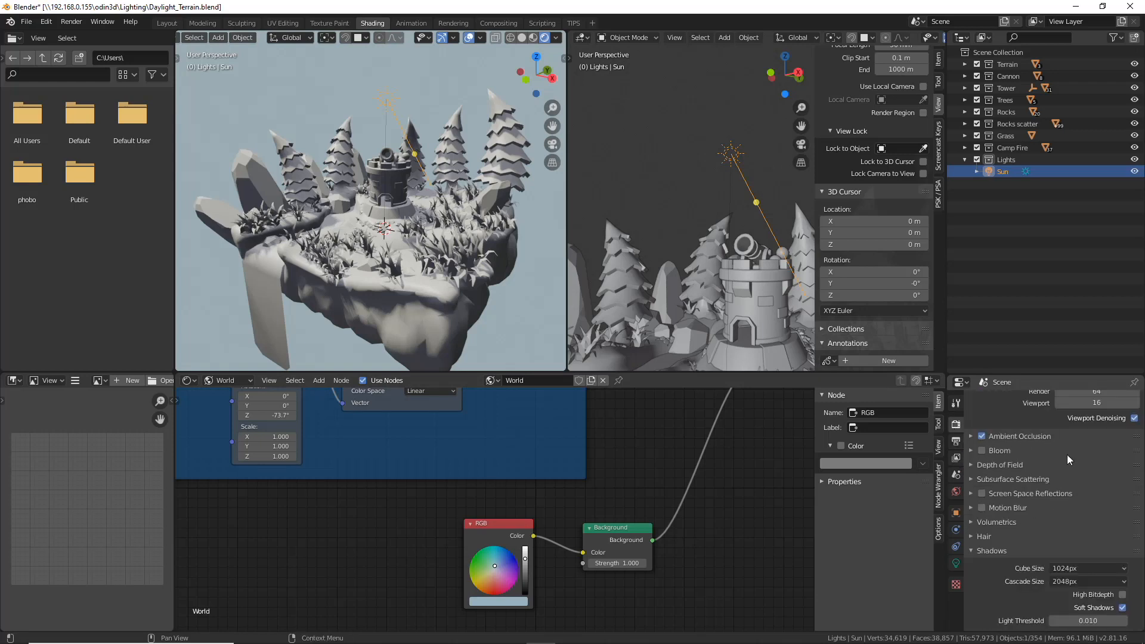
{"action": "left_click", "coordinate": [982, 451]}
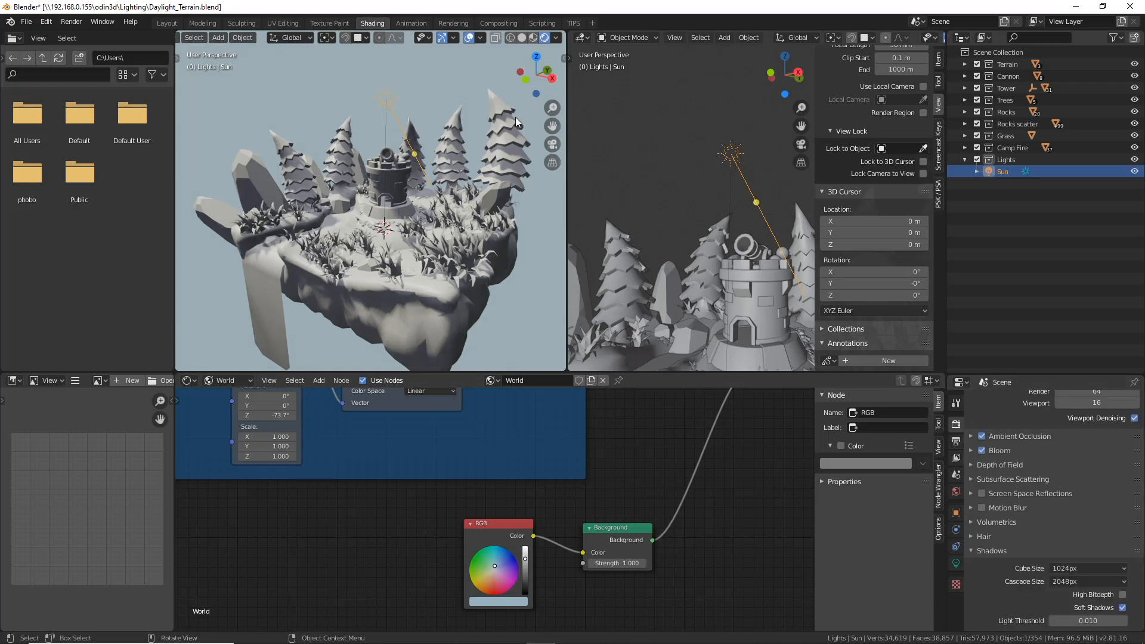
{"action": "scroll", "coordinate": [450, 171], "scroll_direction": "up", "scroll_amount": 4}
{"action": "mouse_move", "coordinate": [450, 170]}
{"action": "middle_mouse_down"}
{"action": "mouse_move", "coordinate": [456, 142]}
{"action": "mouse_move", "coordinate": [456, 156]}
{"action": "middle_mouse_up"}
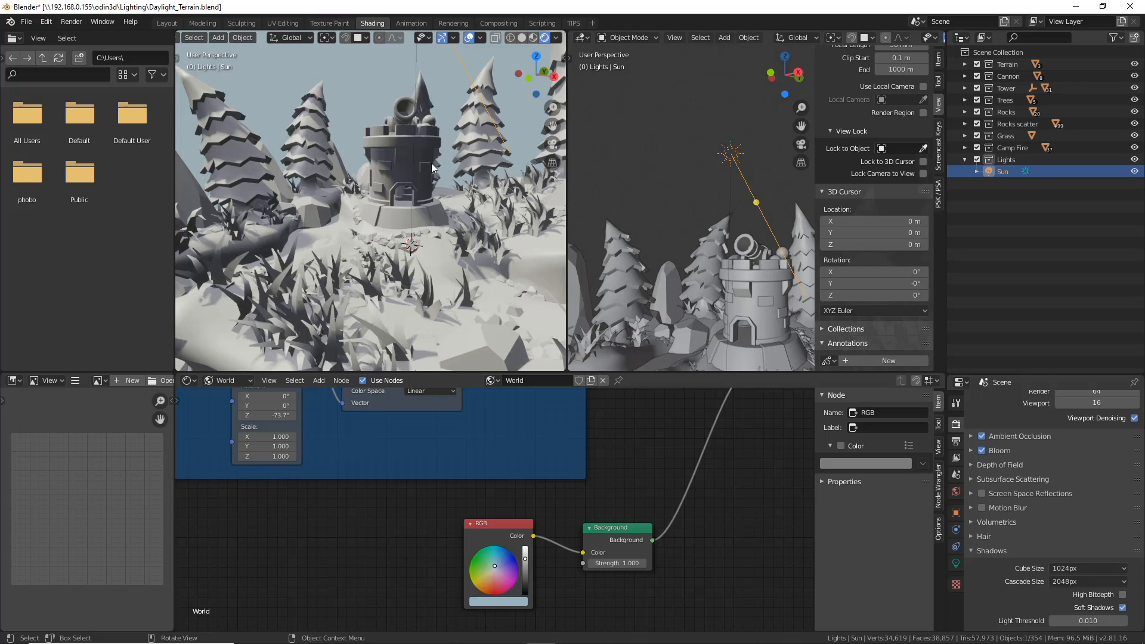
{"action": "middle_click_drag", "start_coordinate": [432, 168], "coordinate": [401, 191]}
{"action": "middle_click_drag", "start_coordinate": [389, 258], "coordinate": [389, 231], "text": "shift"}
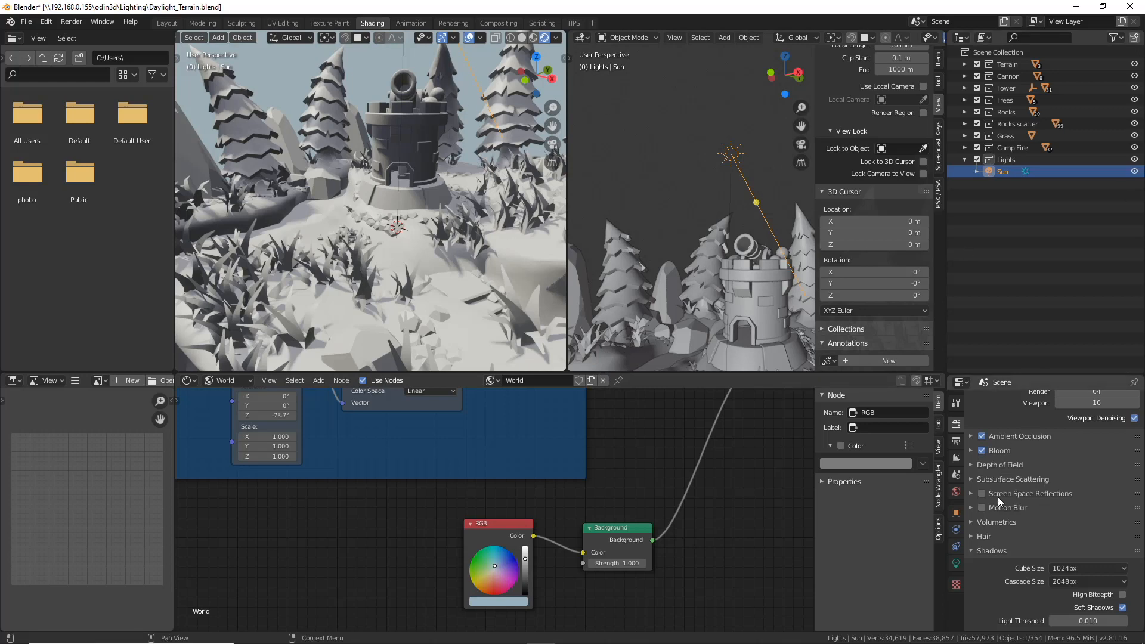
Move the World Output node farther away from the Mix Shader and expand the Volumetrics render settings.
{"action": "scroll", "coordinate": [998, 496], "scroll_direction": "down", "scroll_amount": 1}
{"action": "scroll", "coordinate": [1056, 525], "scroll_direction": "down", "scroll_amount": 2}
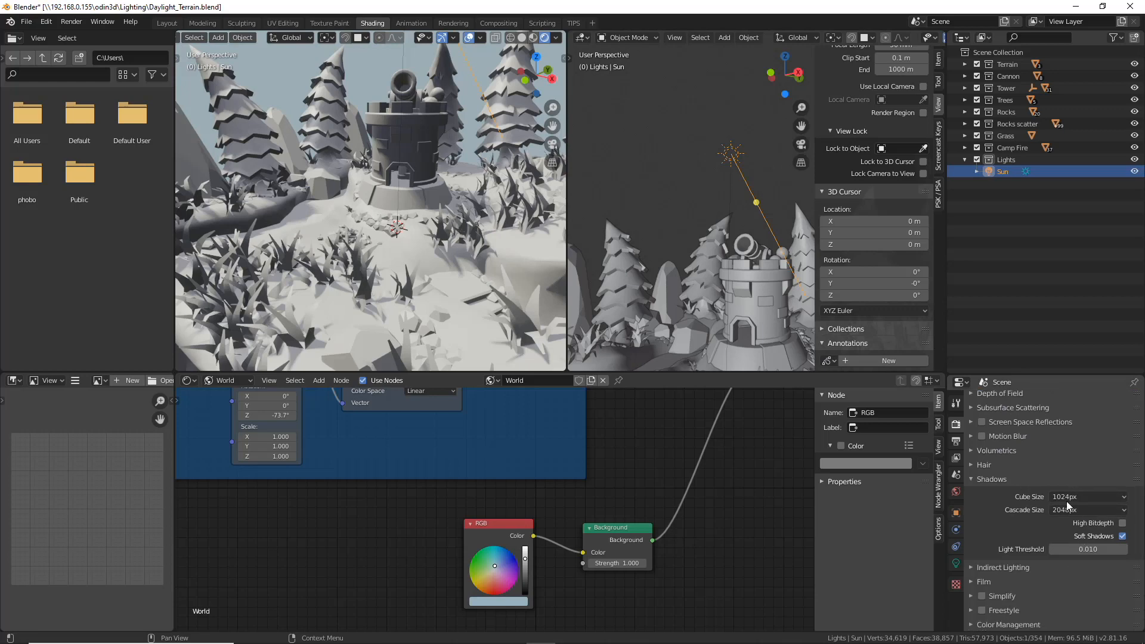
{"action": "scroll", "coordinate": [997, 537], "scroll_direction": "up", "scroll_amount": 2}
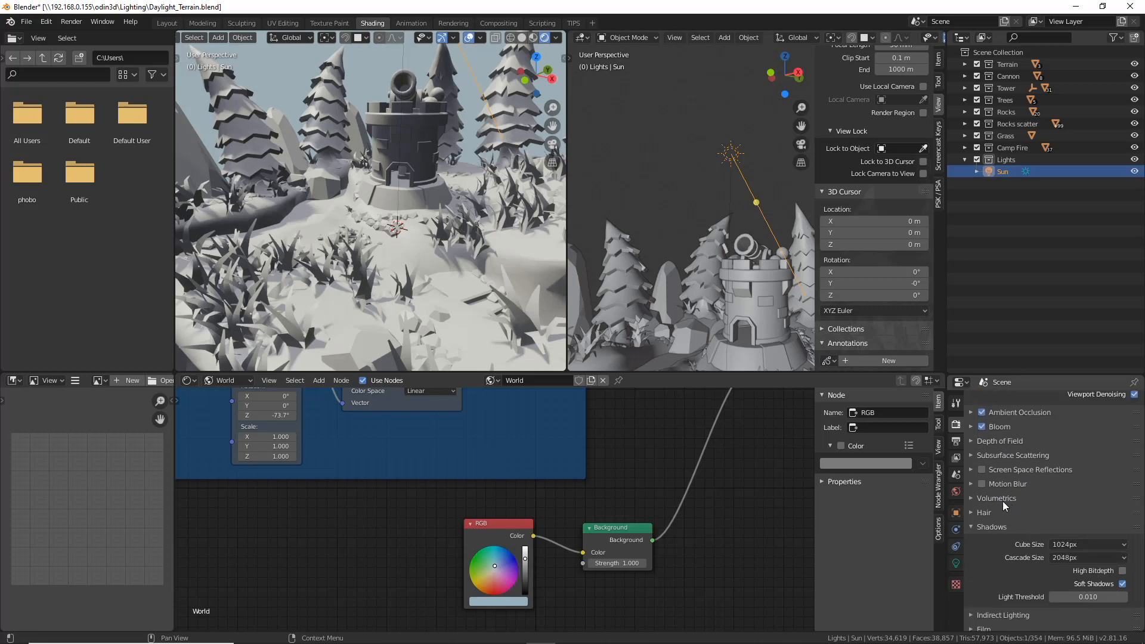
{"action": "middle_click_drag", "start_coordinate": [579, 461], "coordinate": [436, 530]}
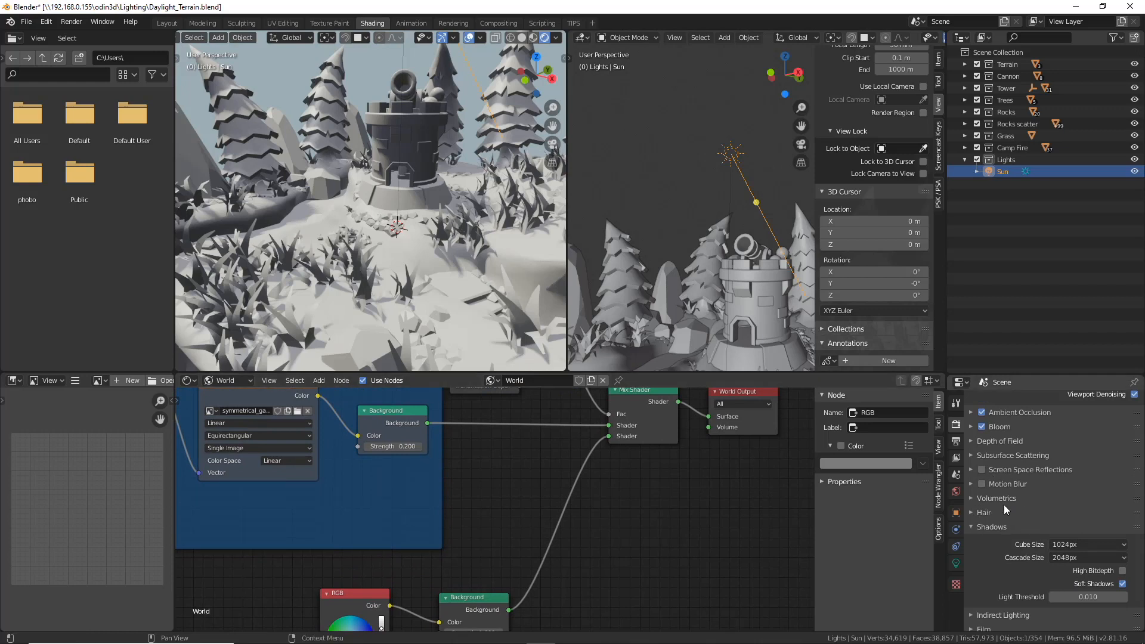
{"action": "left_click", "coordinate": [969, 499]}
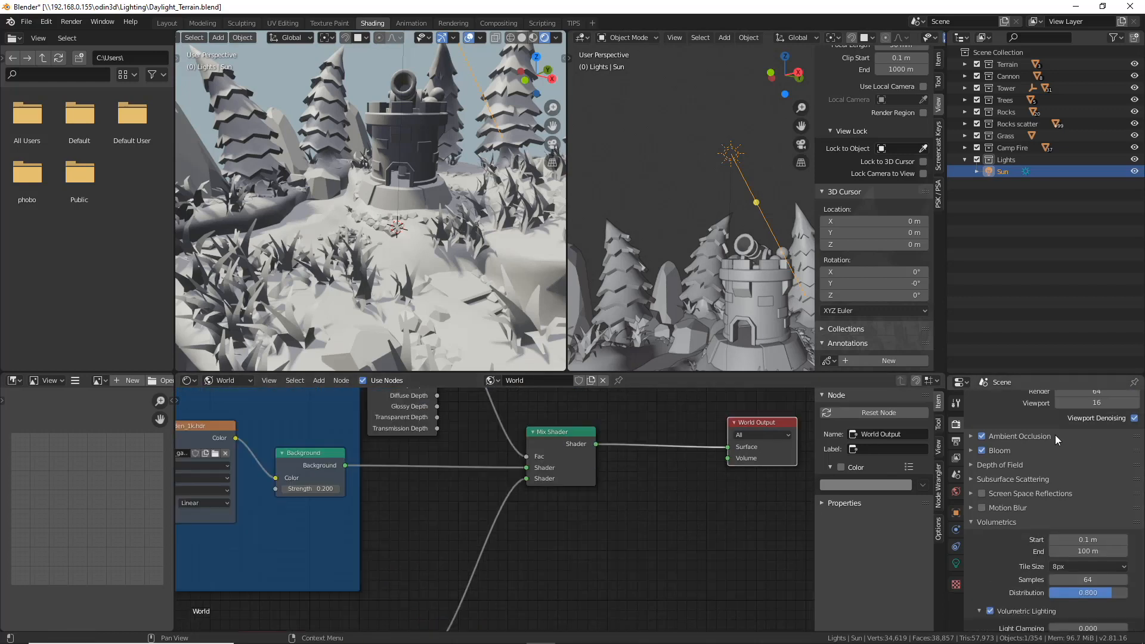
Expand the Ambient Occlusion settings and compare the tower doorway's shading with the effect off and back on.
{"action": "scroll", "coordinate": [1000, 466], "scroll_direction": "up", "scroll_amount": 2}
{"action": "left_click", "coordinate": [971, 460]}
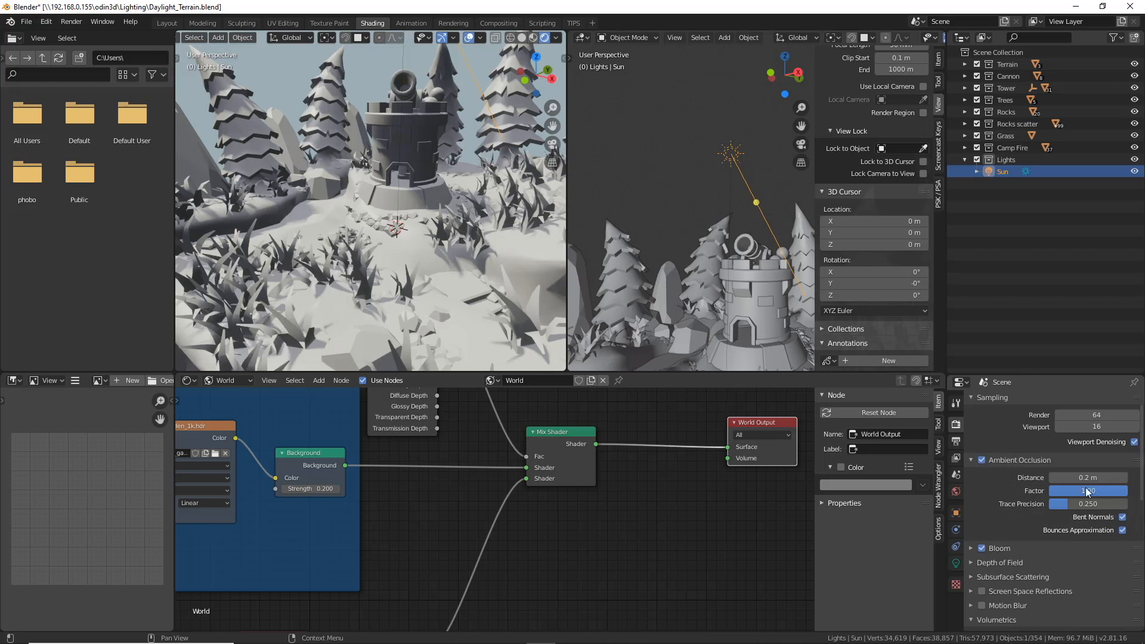
{"action": "scroll", "coordinate": [451, 252], "scroll_direction": "up", "scroll_amount": 10}
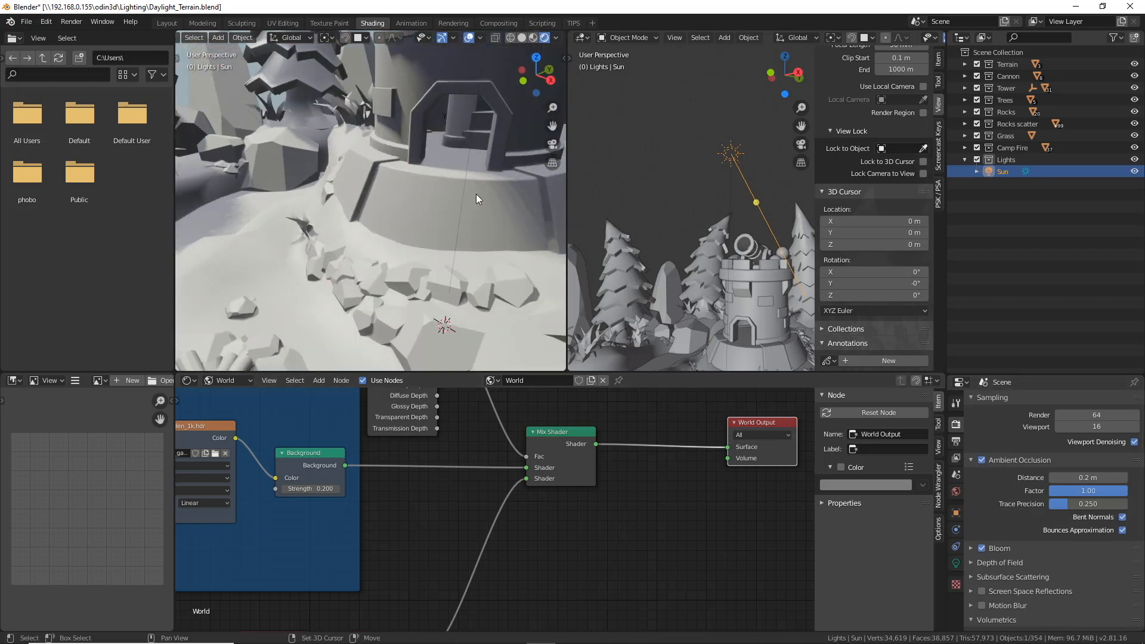
{"action": "scroll", "coordinate": [399, 271], "scroll_direction": "up", "scroll_amount": 6}
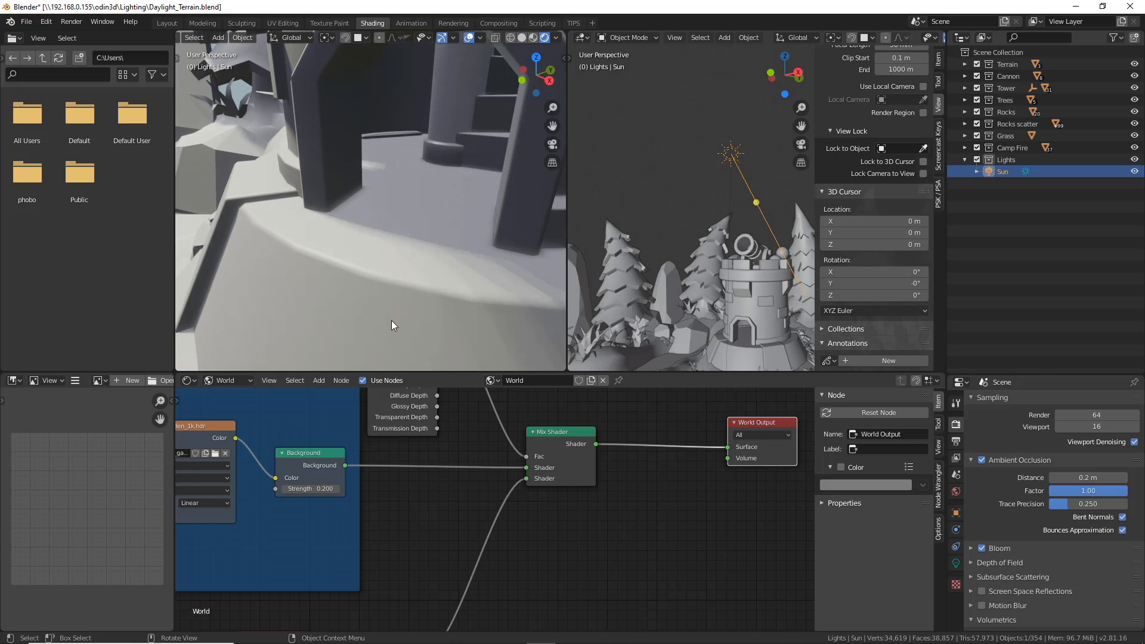
{"action": "left_click", "coordinate": [981, 461]}
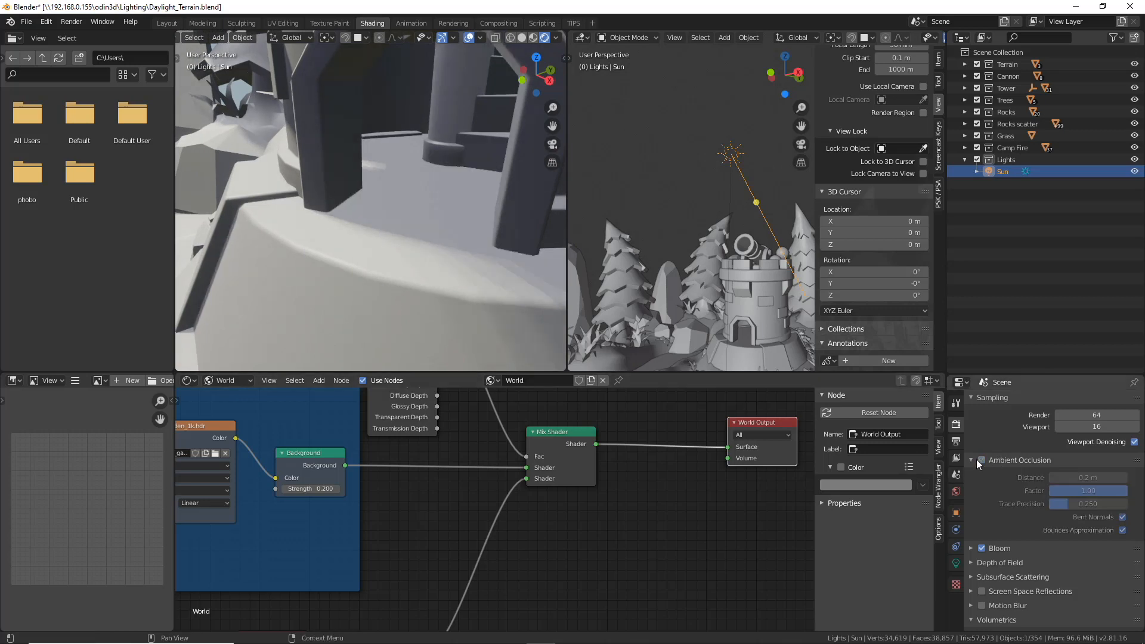
{"action": "left_click", "coordinate": [980, 460]}
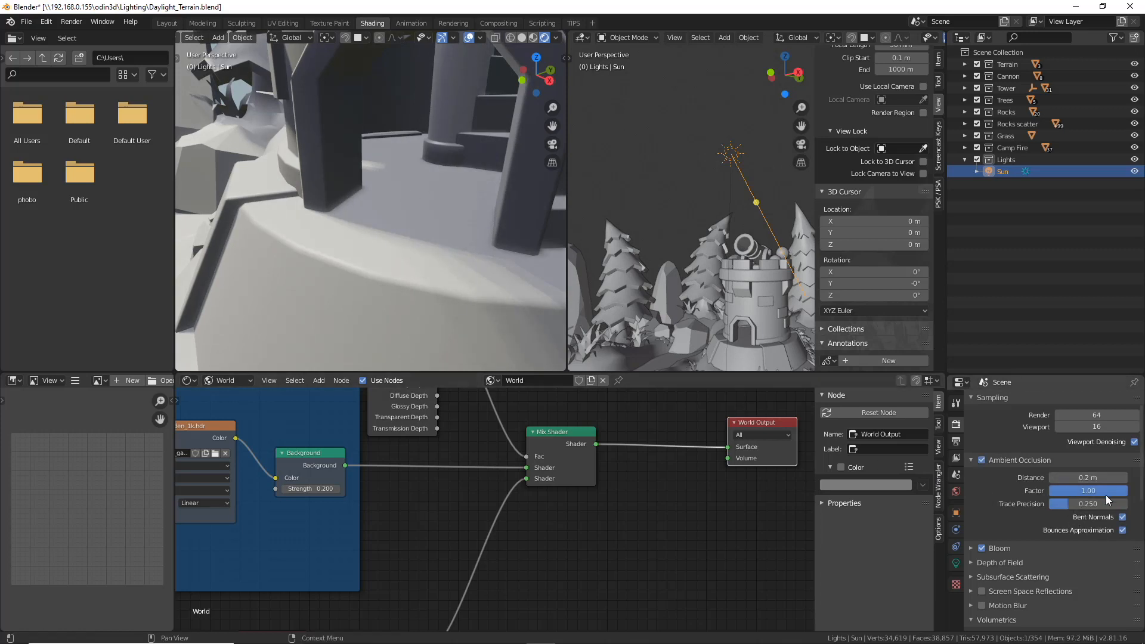
Set the Ambient Occlusion Factor to 5.00 and check the shading around the tower doorway.
{"action": "left_click", "coordinate": [1090, 492]}
{"action": "type", "text": "5"}
{"action": "key", "text": "Return"}
{"action": "scroll", "coordinate": [399, 210], "scroll_direction": "down", "scroll_amount": 8}
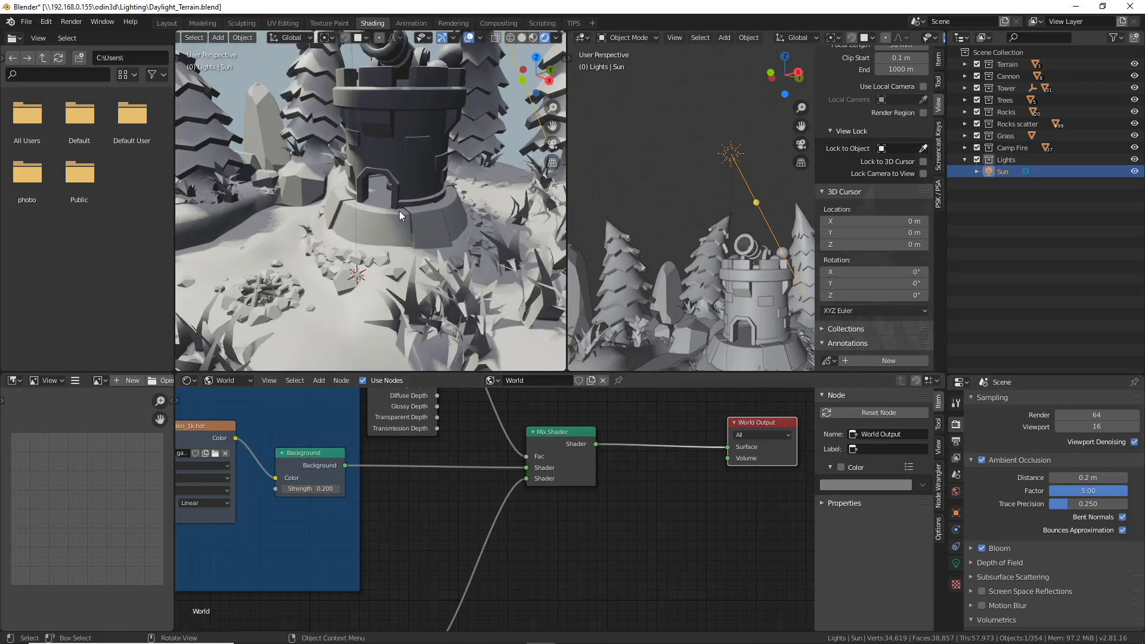
{"action": "middle_click_drag", "start_coordinate": [399, 210], "coordinate": [462, 152]}
{"action": "scroll", "coordinate": [347, 209], "scroll_direction": "up", "scroll_amount": 8}
{"action": "scroll", "coordinate": [346, 213], "scroll_direction": "up", "scroll_amount": 3}
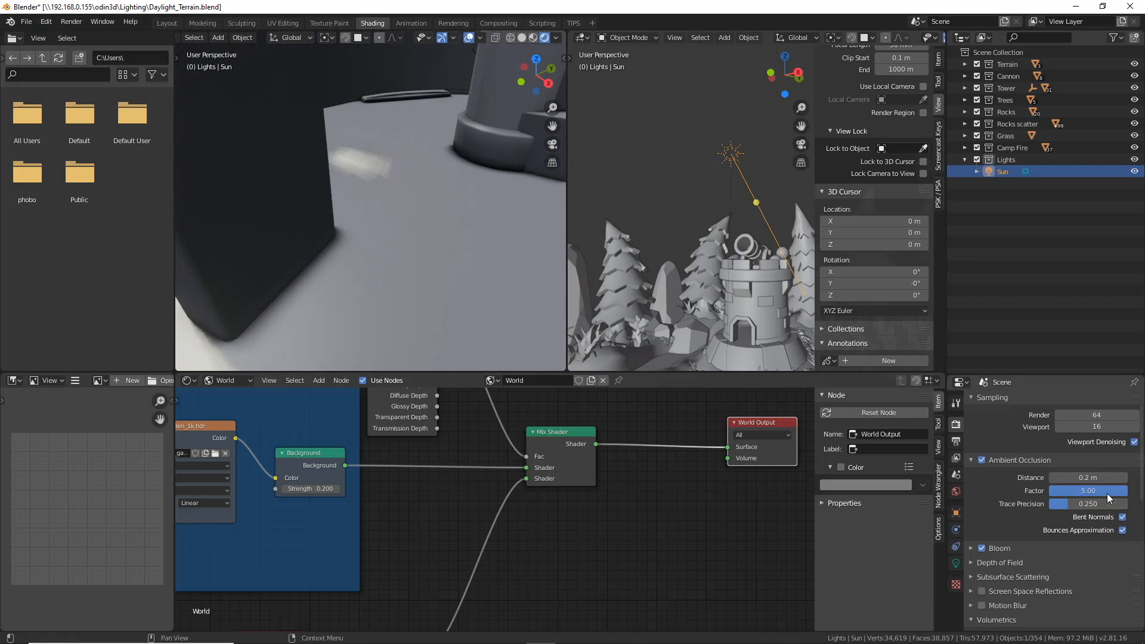
Adjust Ambient Occlusion to a Distance of 0.24 m, a Factor of 4.18 and a Trace Precision of 1.000.
{"action": "left_click_drag", "start_coordinate": [1103, 486], "coordinate": [1039, 475]}
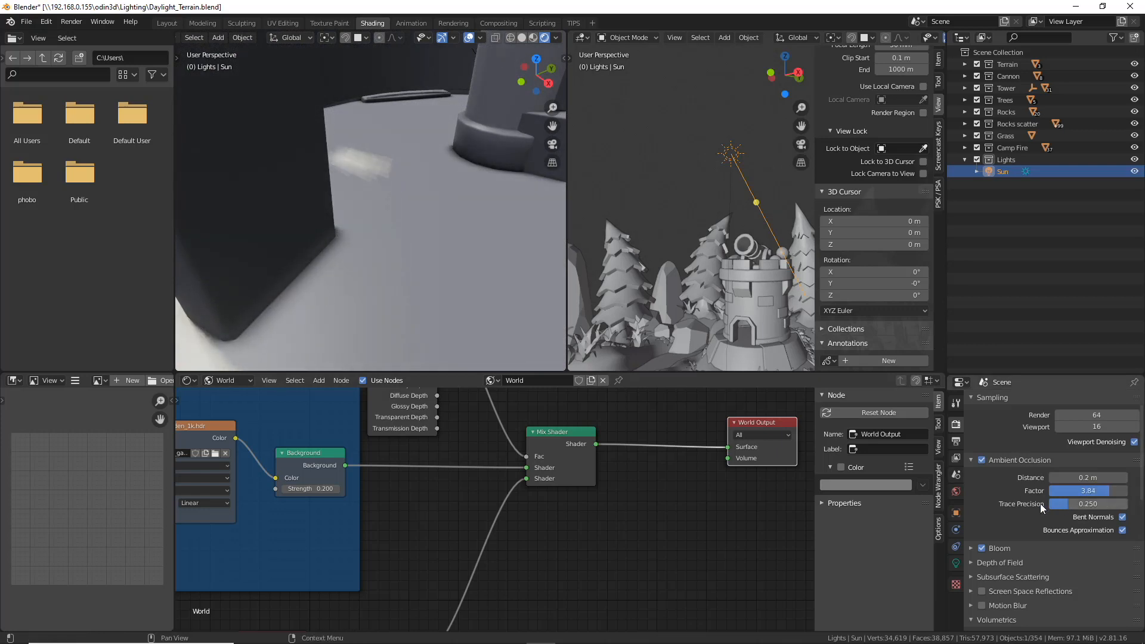
{"action": "middle_click_drag", "start_coordinate": [288, 299], "coordinate": [368, 266]}
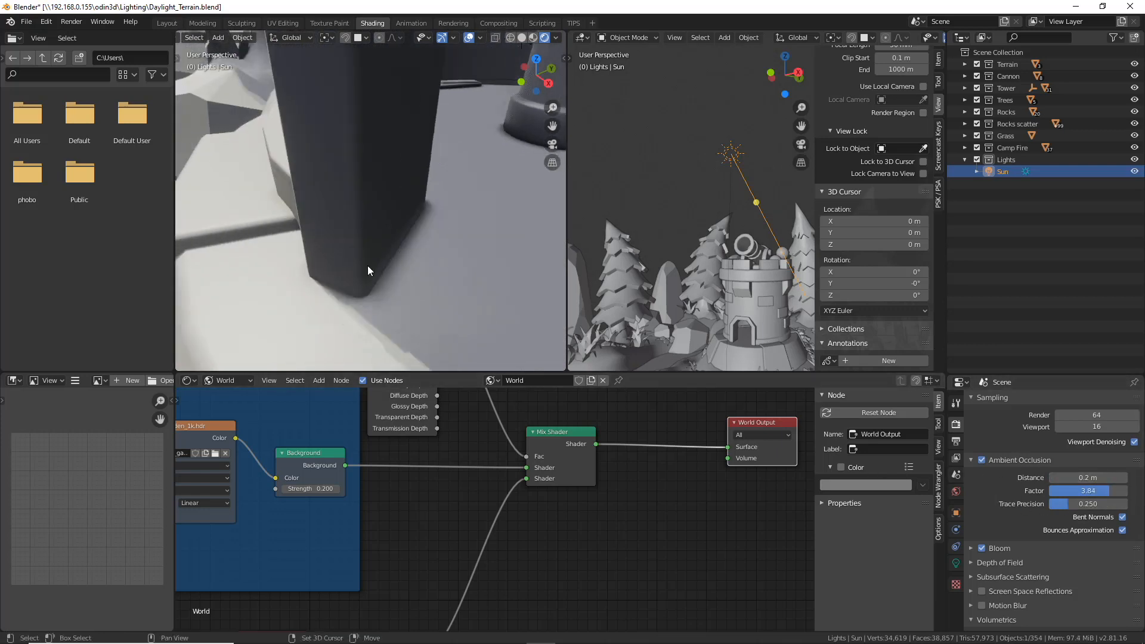
{"action": "mouse_move", "coordinate": [1077, 478]}
{"action": "left_mouse_down"}
{"action": "mouse_move", "coordinate": [1101, 478]}
{"action": "mouse_move", "coordinate": [1071, 491]}
{"action": "mouse_move", "coordinate": [1115, 491]}
{"action": "mouse_move", "coordinate": [1077, 505]}
{"action": "mouse_move", "coordinate": [1128, 504]}
{"action": "left_mouse_up"}
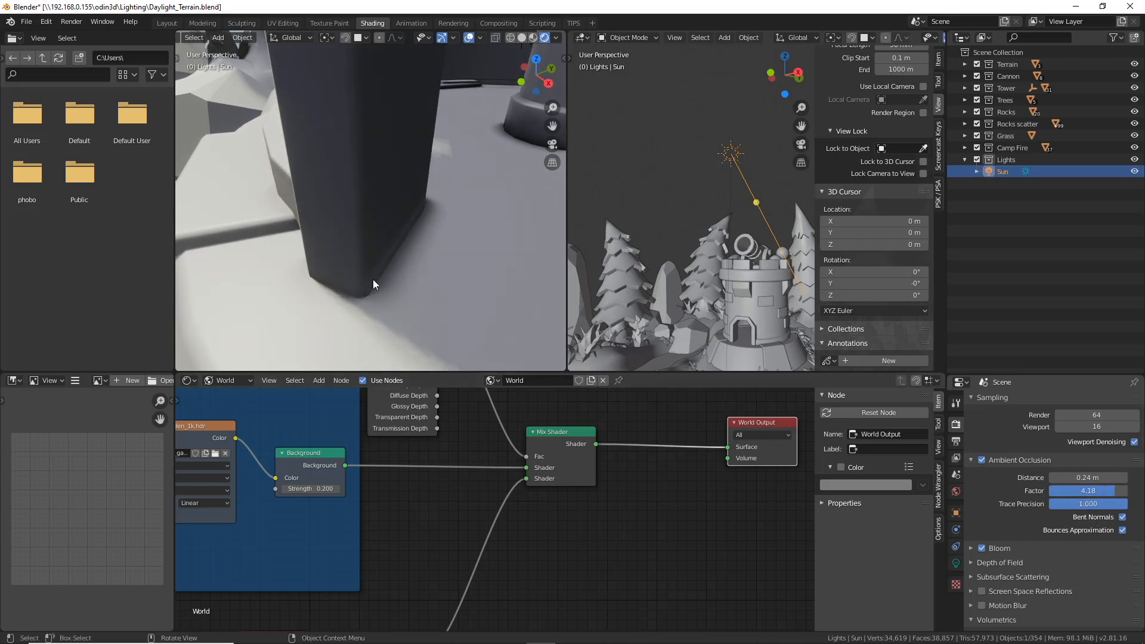
{"action": "scroll", "coordinate": [373, 279], "scroll_direction": "down", "scroll_amount": 5}
{"action": "middle_click_drag", "start_coordinate": [379, 230], "coordinate": [385, 180]}
{"action": "scroll", "coordinate": [385, 191], "scroll_direction": "up", "scroll_amount": 5}
Add a Volume Scatter shader below the Mix Shader and connect it to the World Output's Volume input.
{"action": "middle_click_drag", "start_coordinate": [589, 533], "coordinate": [556, 530]}
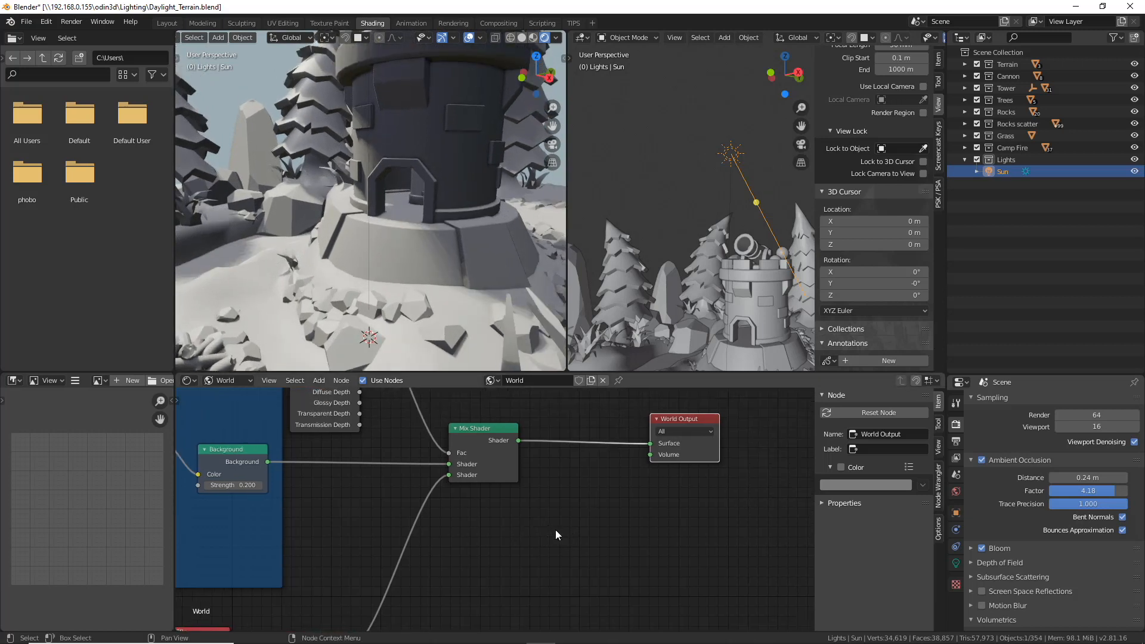
{"action": "key", "text": "shift+a"}
{"action": "mouse_move", "coordinate": [502, 543]}
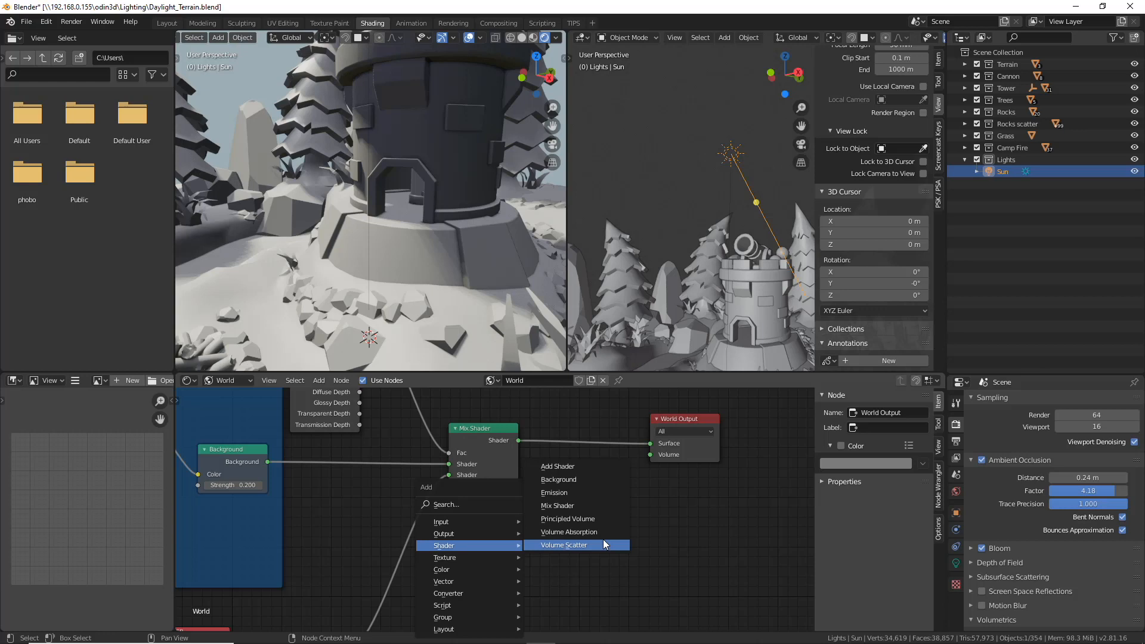
{"action": "left_click", "coordinate": [603, 539]}
{"action": "left_click", "coordinate": [501, 510]}
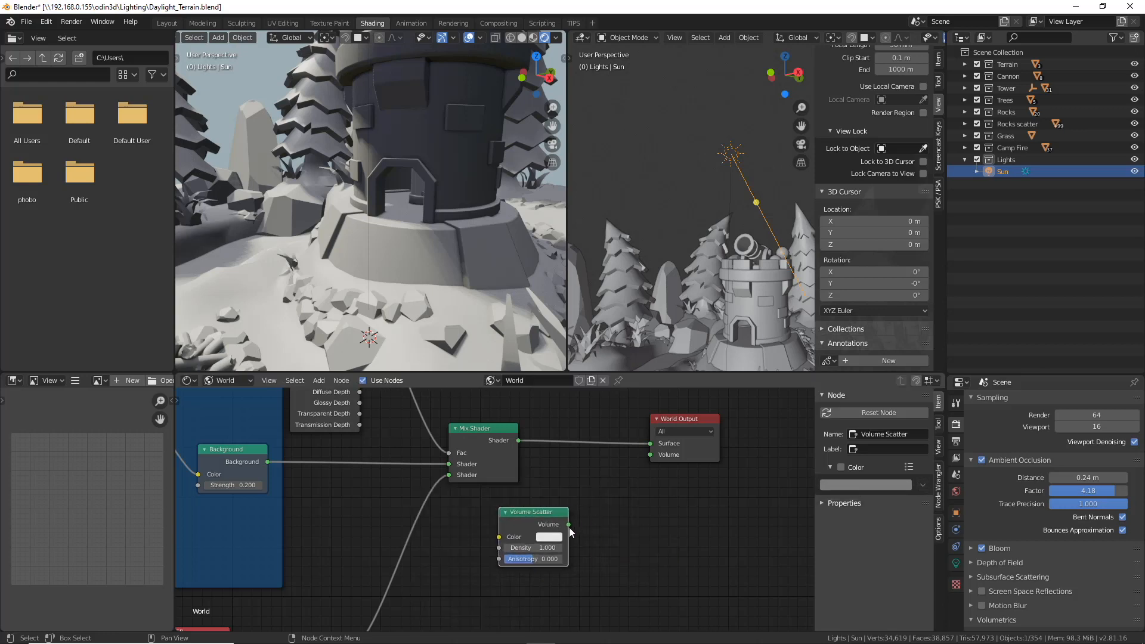
{"action": "left_click_drag", "start_coordinate": [569, 525], "coordinate": [649, 456]}
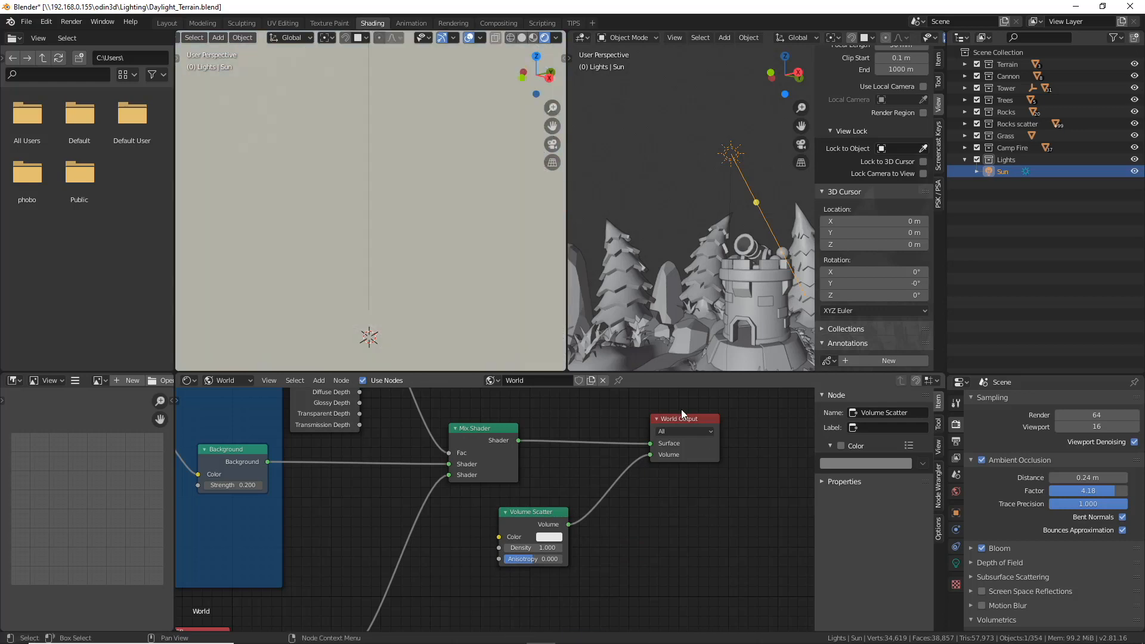
Set the Volume Scatter node's Density to 0.1.
{"action": "scroll", "coordinate": [392, 195], "scroll_direction": "down", "scroll_amount": 2}
{"action": "left_click", "coordinate": [525, 547]}
{"action": "type", "text": "0.1"}
{"action": "key", "text": "Return"}
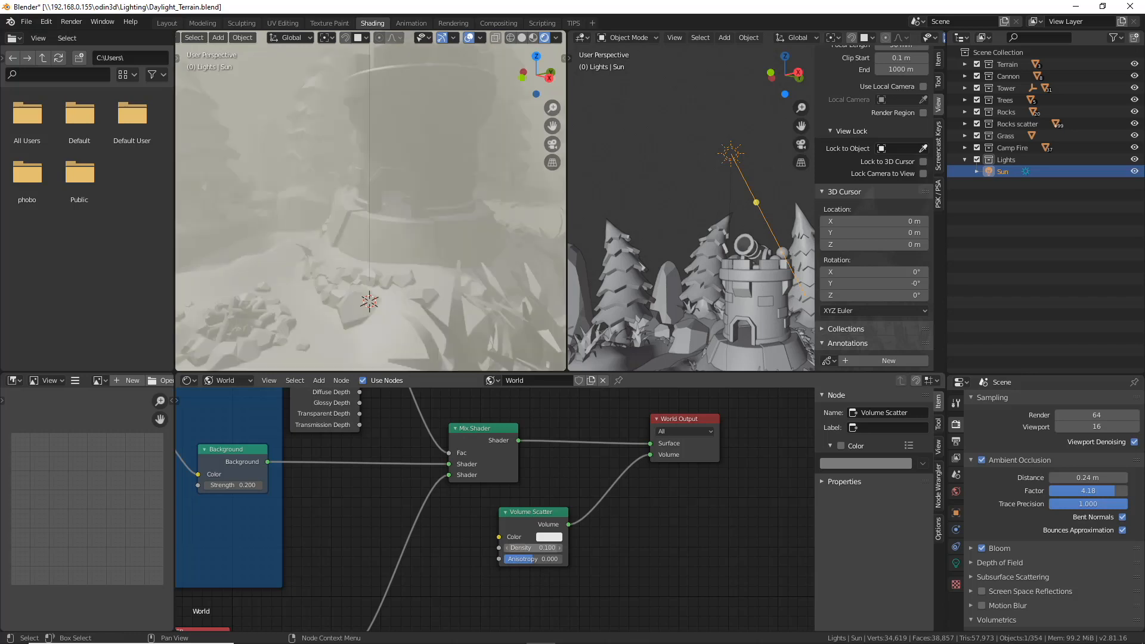
Thin the world fog by setting the Volume Scatter Density to 0.05.
{"action": "left_click", "coordinate": [509, 550]}
{"action": "double_click", "coordinate": [522, 547]}
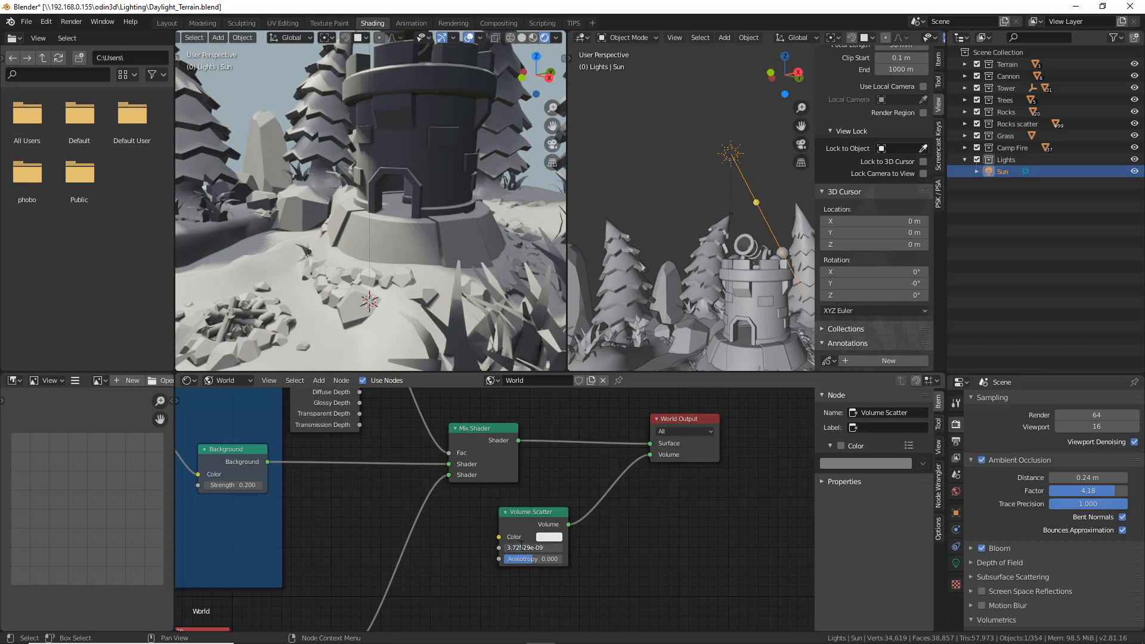
{"action": "key", "text": "Home"}
{"action": "key", "text": "shift+End"}
{"action": "type", "text": "0.05"}
{"action": "key", "text": "Return"}
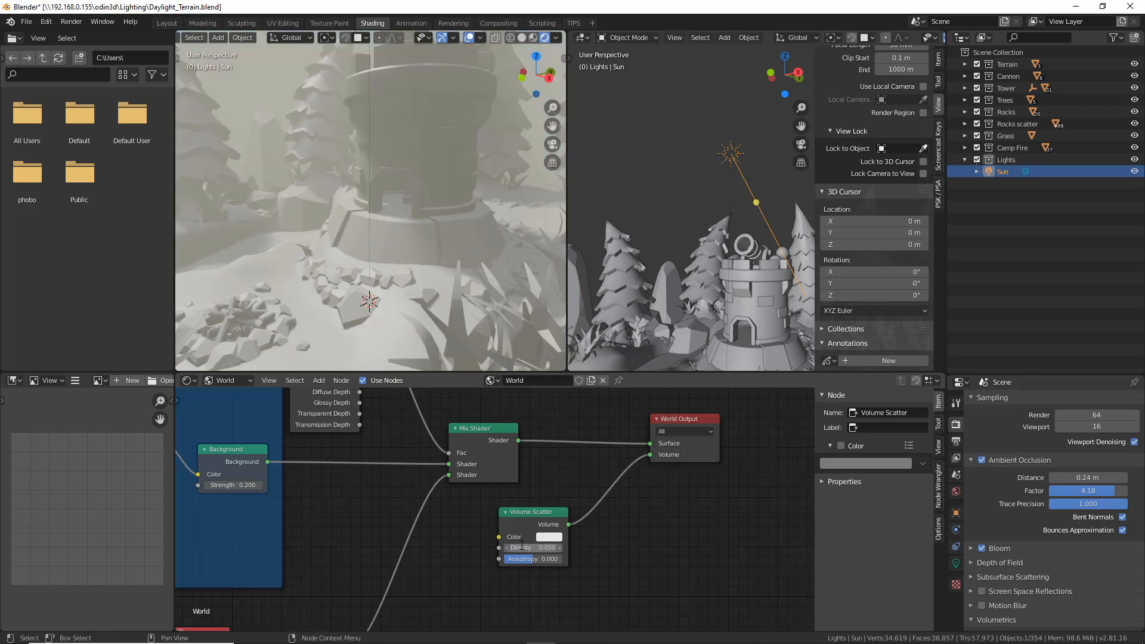
Enable Volumetric Shadows in the scene's Volumetrics render settings and check the fog around the tower.
{"action": "scroll", "coordinate": [398, 124], "scroll_direction": "up", "scroll_amount": 2}
{"action": "middle_click_drag", "start_coordinate": [437, 99], "coordinate": [432, 217]}
{"action": "scroll", "coordinate": [432, 217], "scroll_direction": "up", "scroll_amount": 3}
{"action": "scroll", "coordinate": [1009, 571], "scroll_direction": "down", "scroll_amount": 4}
{"action": "scroll", "coordinate": [1030, 564], "scroll_direction": "down", "scroll_amount": 4}
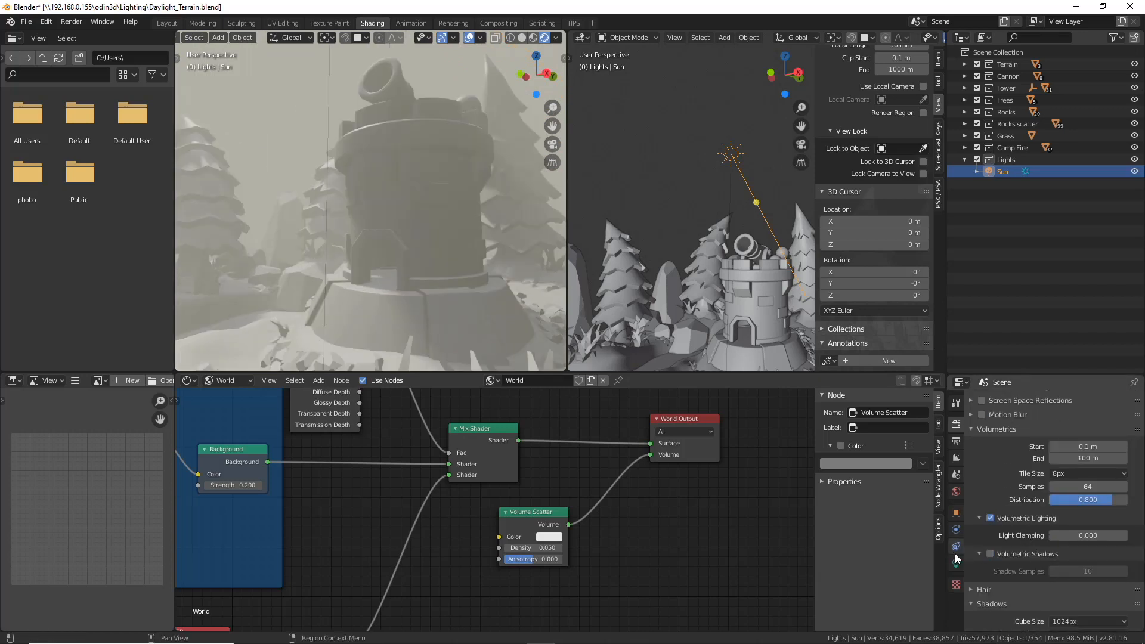
{"action": "left_click", "coordinate": [991, 554]}
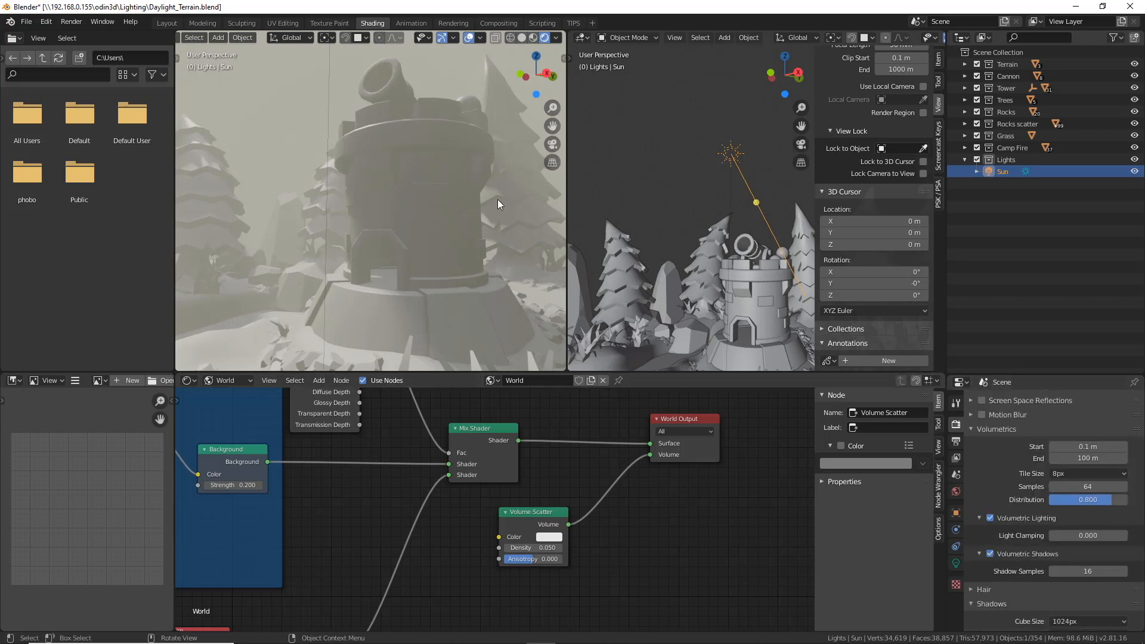
{"action": "middle_click_drag", "start_coordinate": [473, 194], "coordinate": [429, 195]}
Tint the Volume Scatter color pale lavender and raise its Anisotropy to 0.933.
{"action": "left_click", "coordinate": [558, 540]}
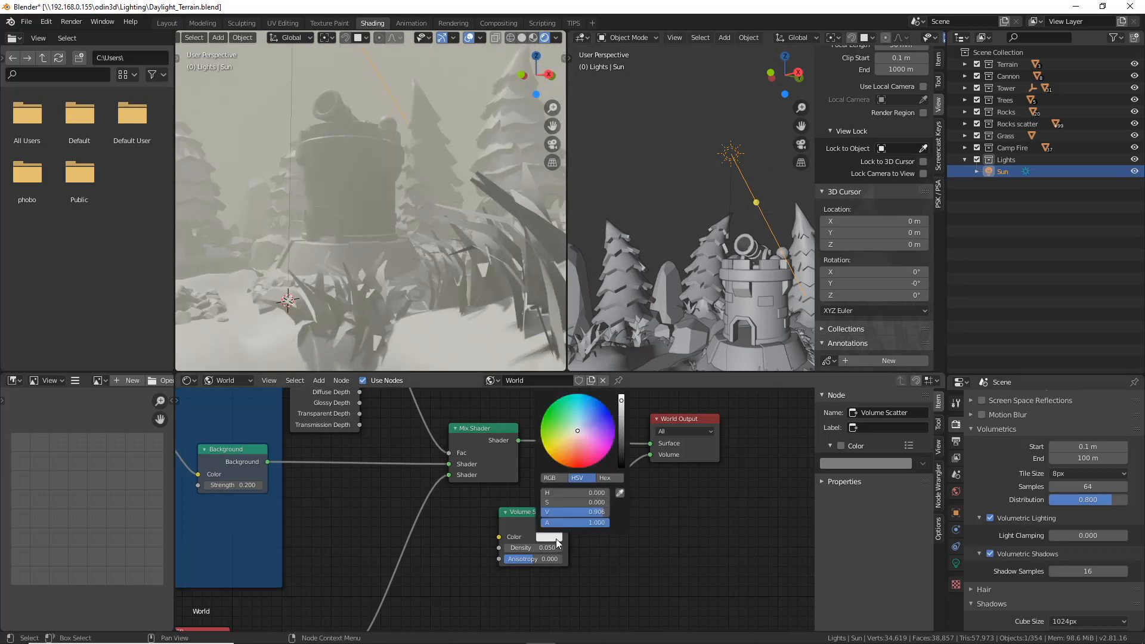
{"action": "mouse_move", "coordinate": [582, 437]}
{"action": "left_mouse_down"}
{"action": "mouse_move", "coordinate": [589, 426]}
{"action": "mouse_move", "coordinate": [565, 426]}
{"action": "mouse_move", "coordinate": [580, 448]}
{"action": "mouse_move", "coordinate": [582, 428]}
{"action": "left_mouse_up"}
{"action": "left_click_drag", "start_coordinate": [534, 559], "coordinate": [562, 559]}
{"action": "left_click", "coordinate": [561, 559]}
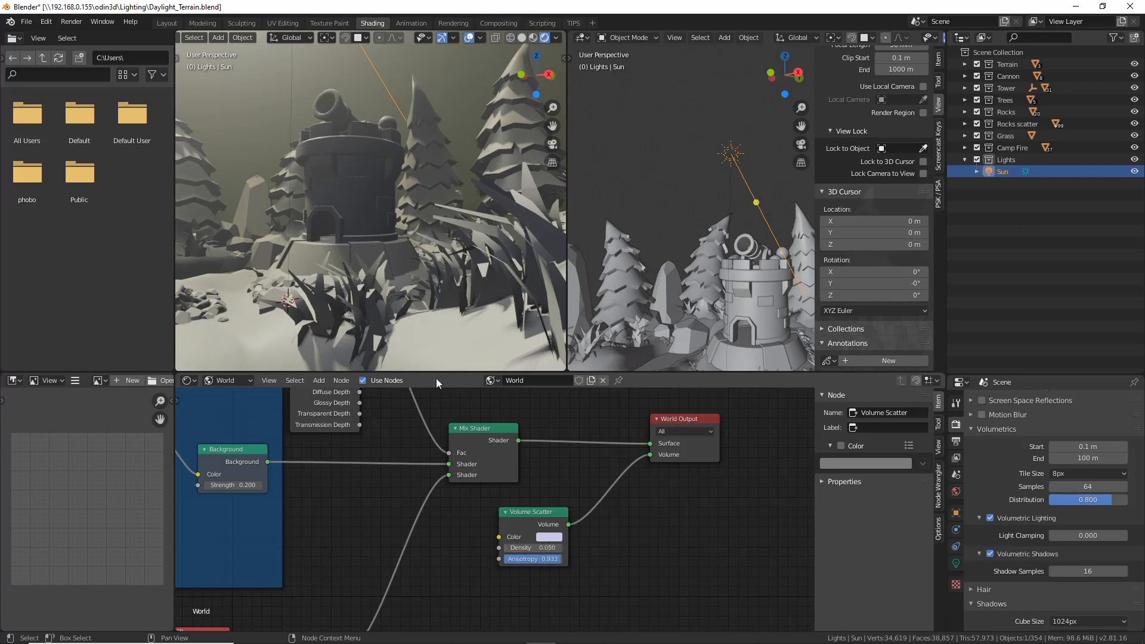
Reduce the Volume Scatter color's saturation to 0.000 and inspect the glow around the Sun.
{"action": "left_click", "coordinate": [549, 537]}
{"action": "left_click_drag", "start_coordinate": [599, 503], "coordinate": [566, 502]}
{"action": "middle_click_drag", "start_coordinate": [417, 238], "coordinate": [350, 191]}
{"action": "middle_click_drag", "start_coordinate": [290, 70], "coordinate": [325, 129]}
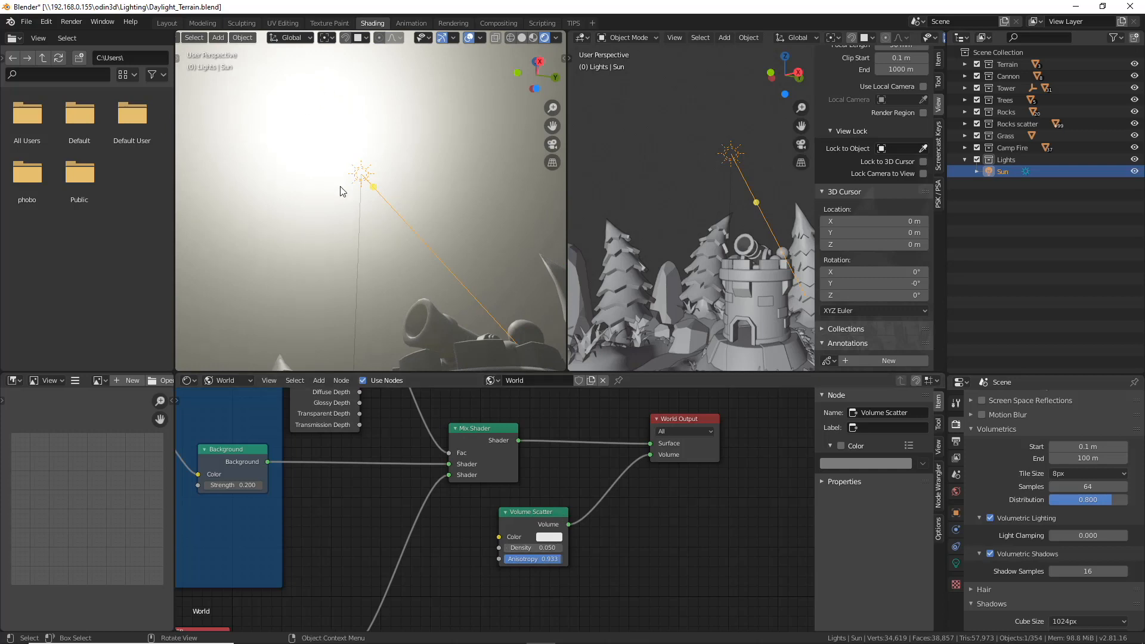
{"action": "middle_click_drag", "start_coordinate": [426, 247], "coordinate": [464, 229]}
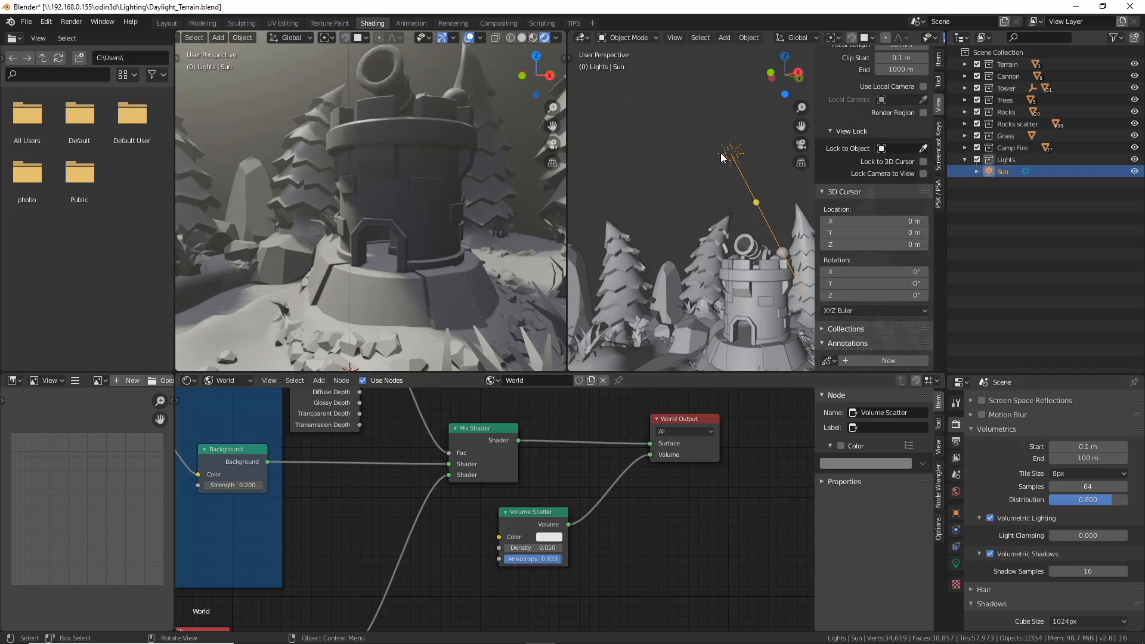
Set the Sun light's Strength to 8 and check the foggy lighting on the tower.
{"action": "left_click", "coordinate": [956, 563]}
{"action": "scroll", "coordinate": [1086, 507], "scroll_direction": "up", "scroll_amount": 1}
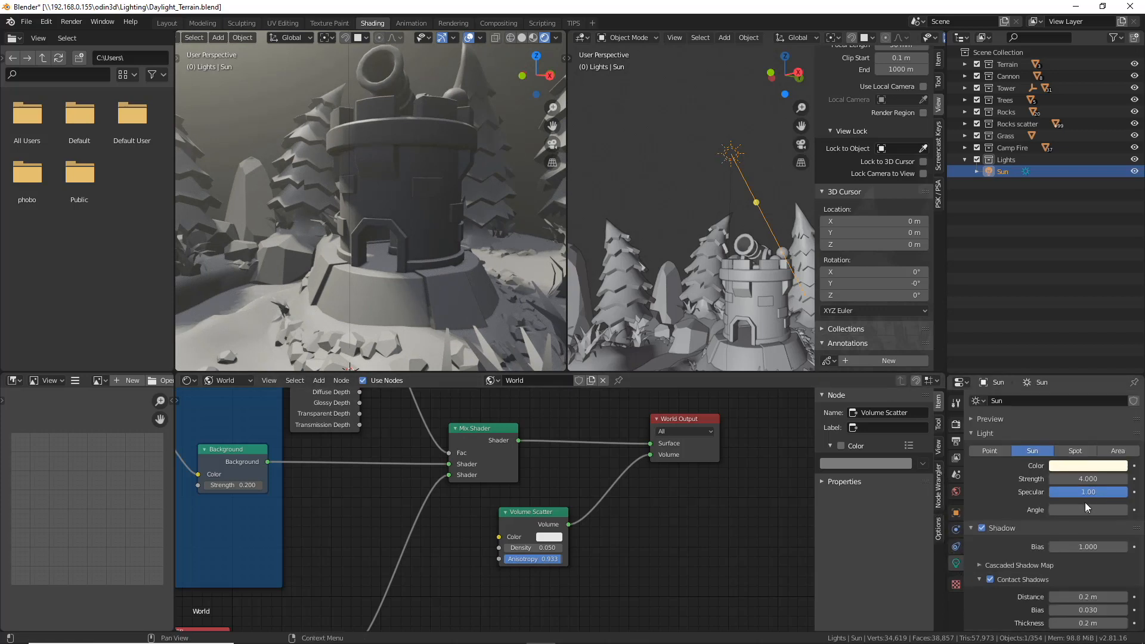
{"action": "left_click", "coordinate": [1093, 479]}
{"action": "type", "text": "8"}
{"action": "key", "text": "Return"}
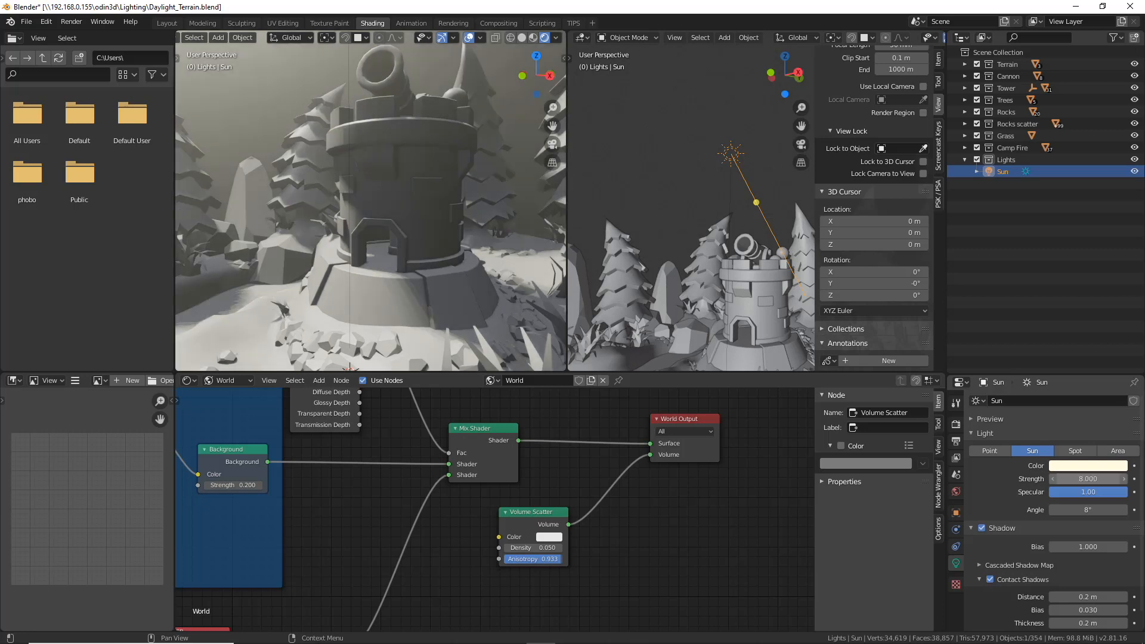
{"action": "middle_click_drag", "start_coordinate": [370, 116], "coordinate": [410, 161]}
{"action": "middle_click_drag", "start_coordinate": [411, 222], "coordinate": [421, 178], "text": "shift"}
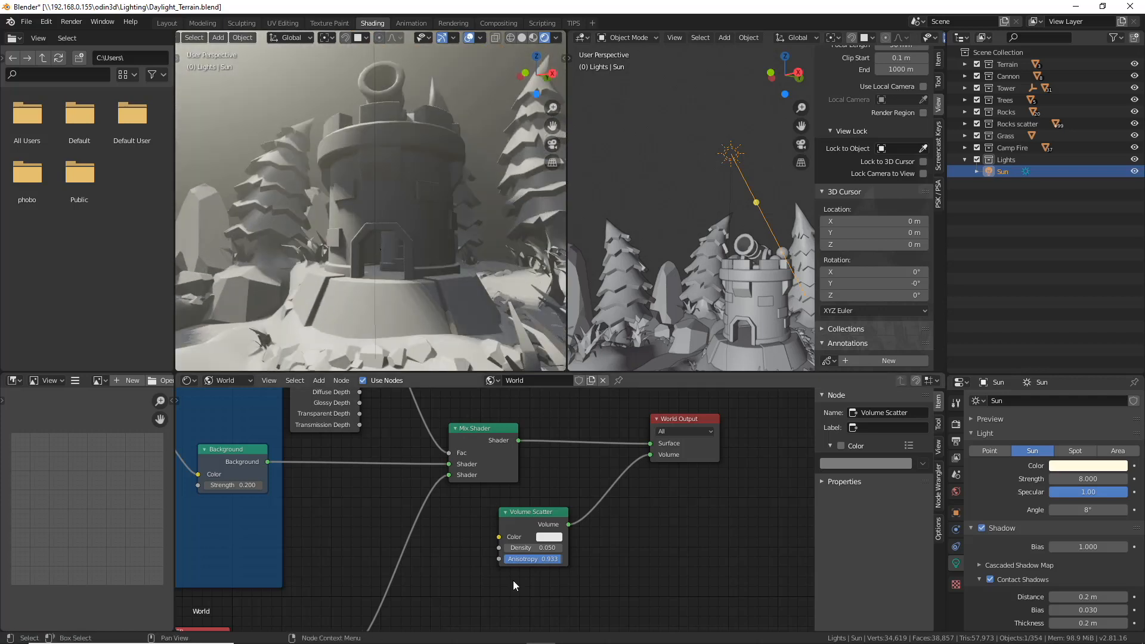
Tint the Volume Scatter color to a pale peach-pink and review the scene's haze.
{"action": "left_click", "coordinate": [548, 538]}
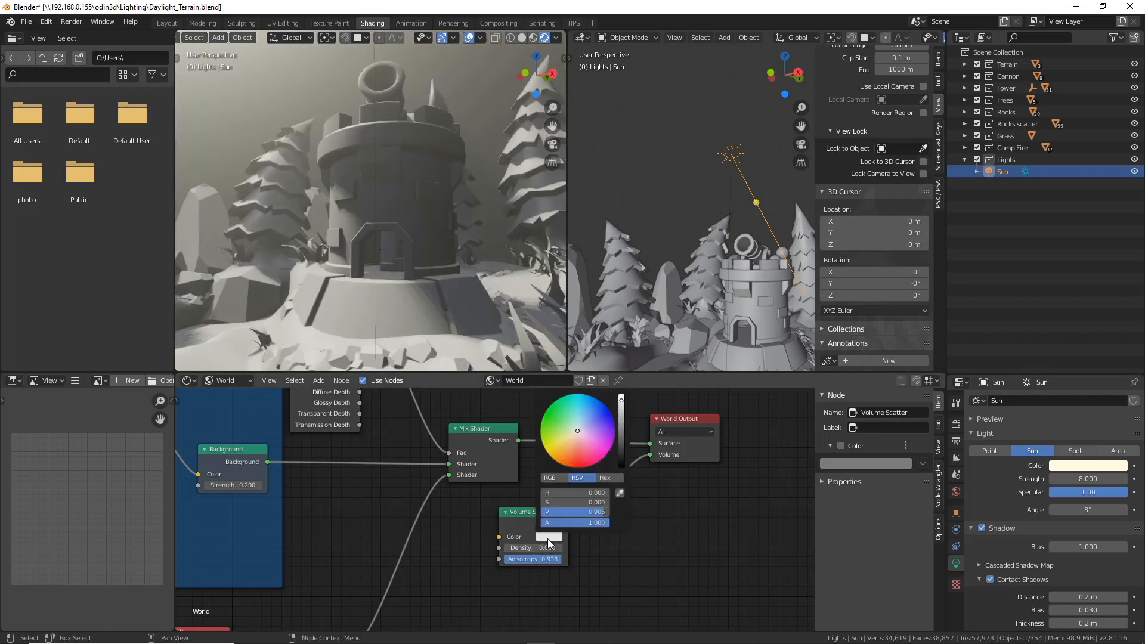
{"action": "left_click", "coordinate": [578, 428]}
{"action": "mouse_move", "coordinate": [576, 427]}
{"action": "left_mouse_down"}
{"action": "mouse_move", "coordinate": [576, 415]}
{"action": "mouse_move", "coordinate": [577, 434]}
{"action": "left_mouse_up"}
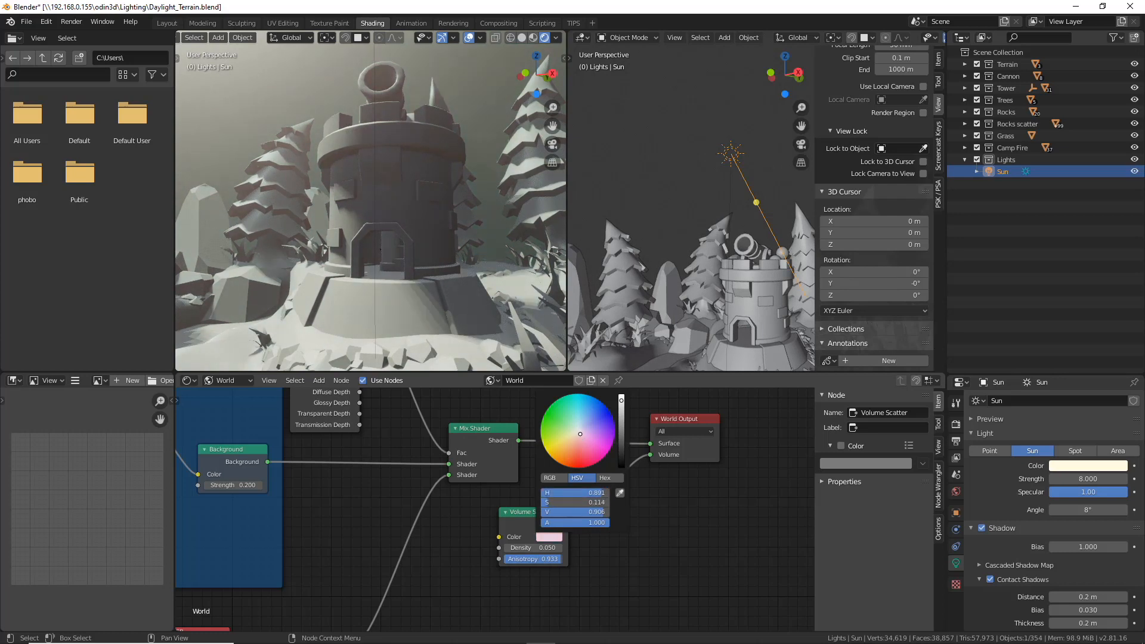
{"action": "middle_click_drag", "start_coordinate": [370, 238], "coordinate": [399, 234]}
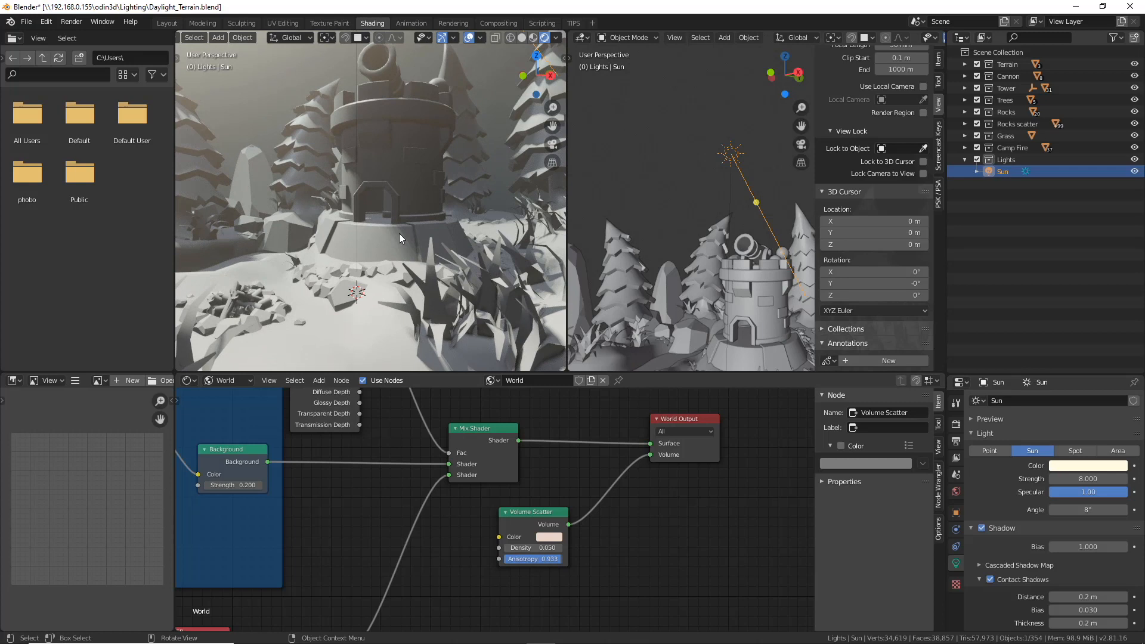